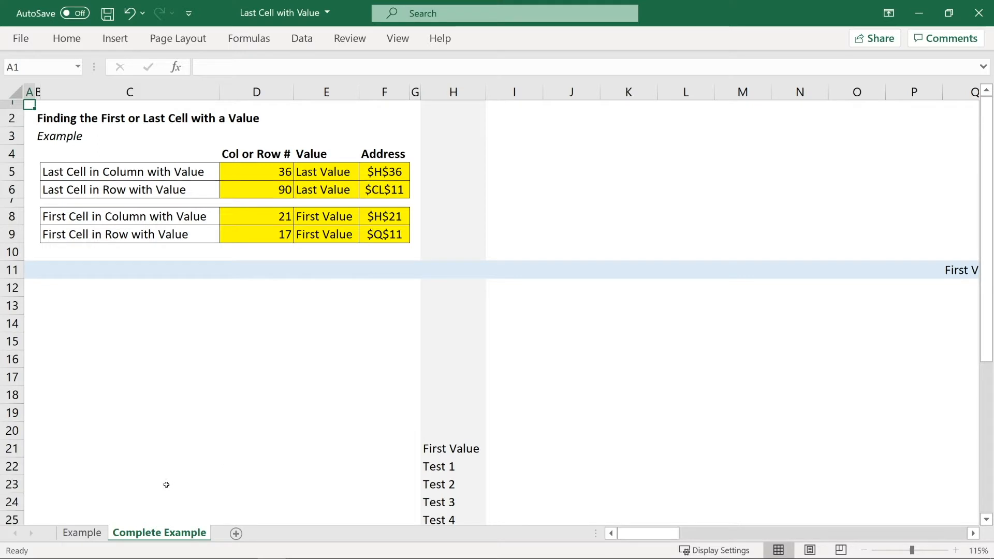
# Examine row 11 of the Example sheet from its first filled cell through to its last one
pyautogui.click(102, 534)
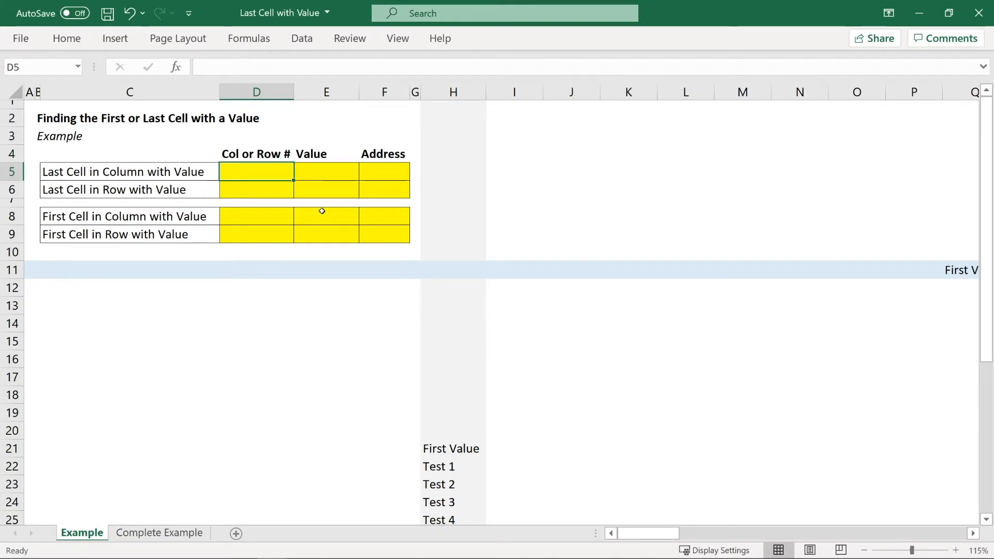
pyautogui.click(16, 270)
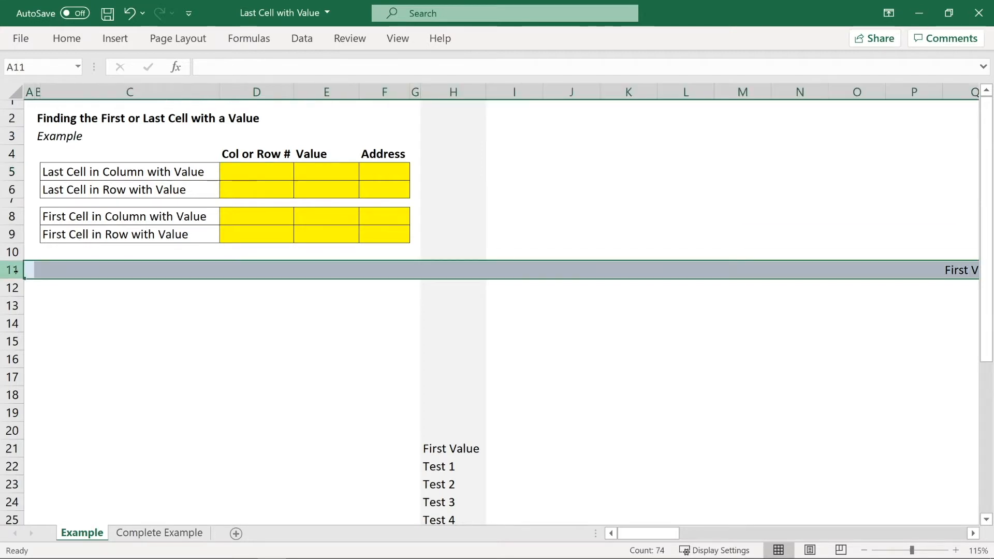
pyautogui.click(543, 270)
pyautogui.hotkey('ctrl', 'Right')
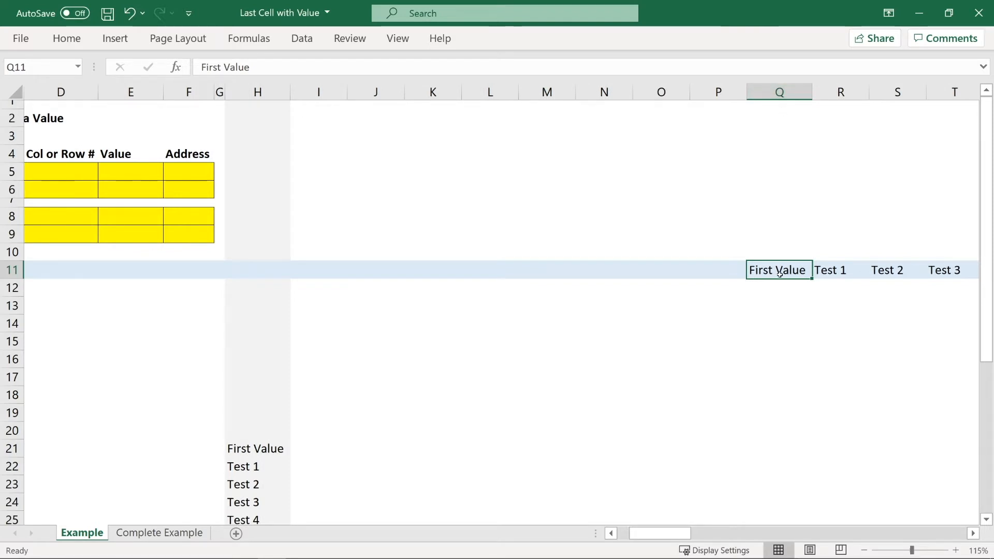
pyautogui.press('Right')
pyautogui.press('Right')
pyautogui.press('Right')
pyautogui.press('Right')
pyautogui.press('Right')
pyautogui.press('Right')
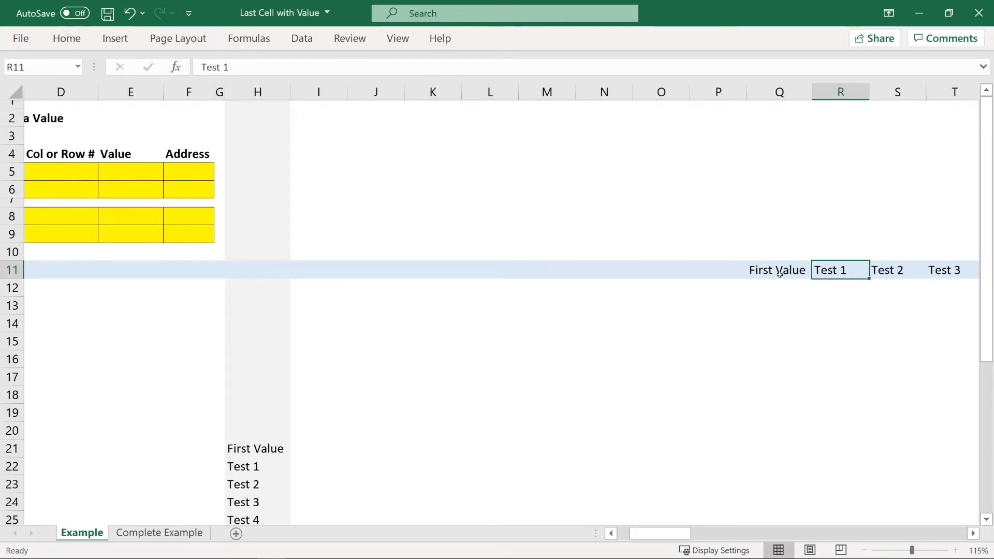
pyautogui.press('Right')
pyautogui.press('Right')
pyautogui.press('Right')
pyautogui.press('Right')
pyautogui.press('Right')
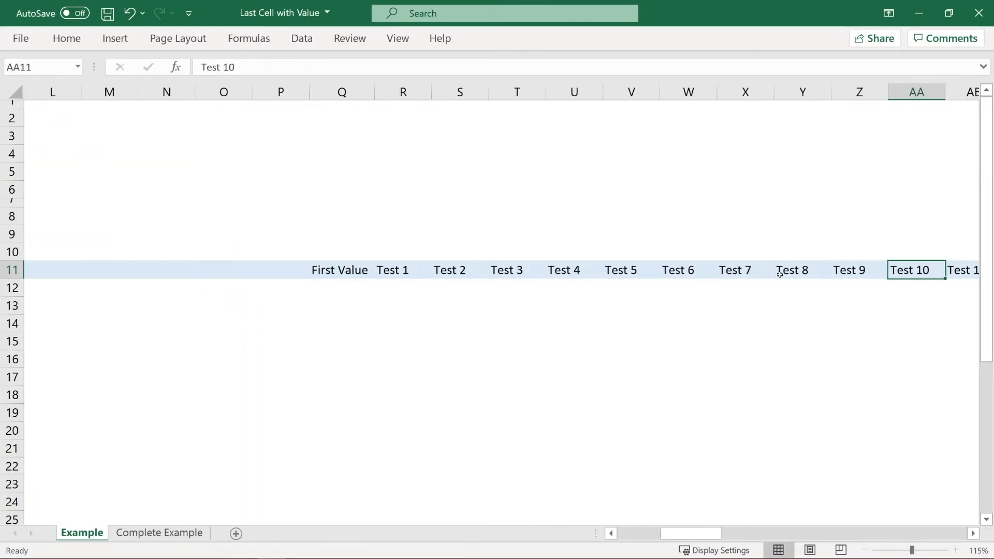
pyautogui.hotkey('ctrl', 'Right')
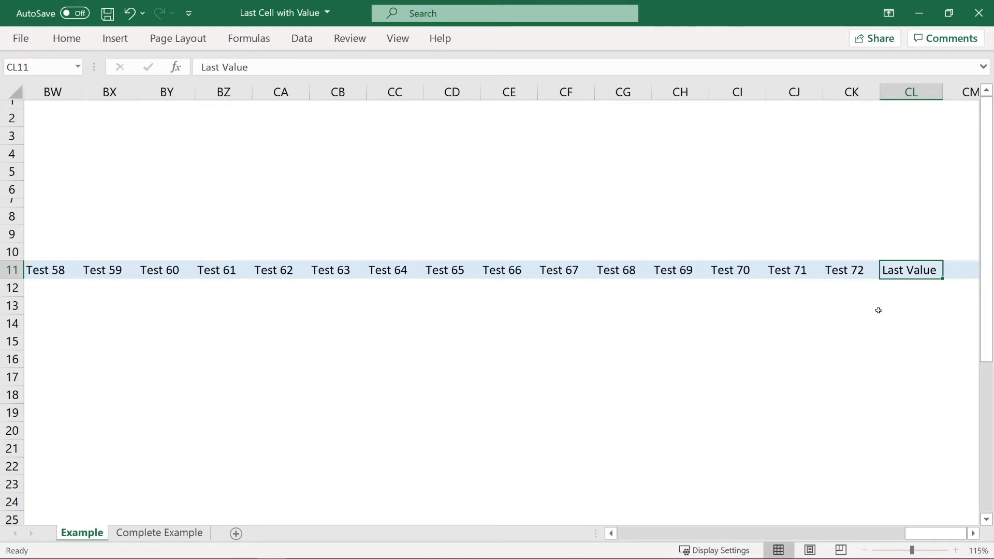
pyautogui.press('Home')
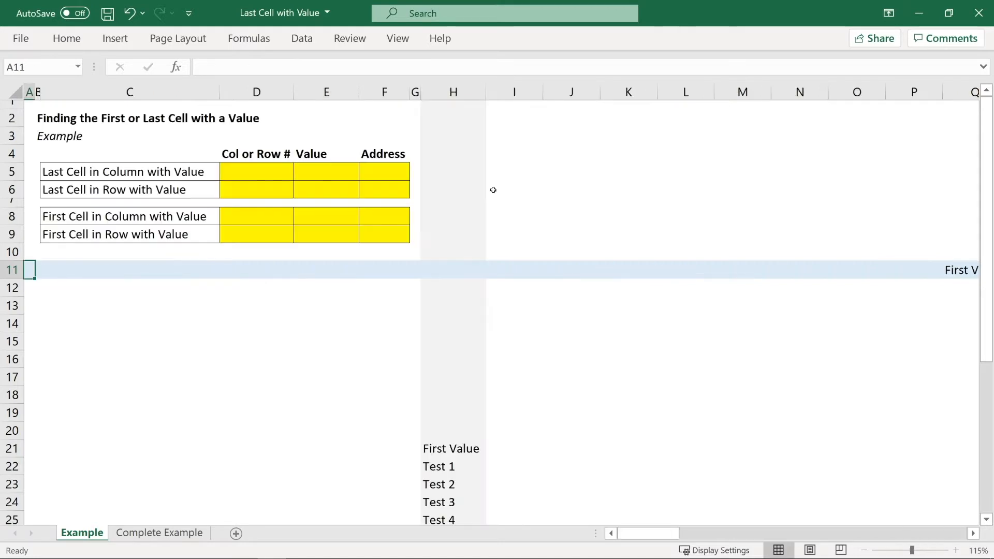
# Examine the values and gaps in column H of the Example sheet
pyautogui.click(451, 91)
pyautogui.scroll(-3, 450, 206)
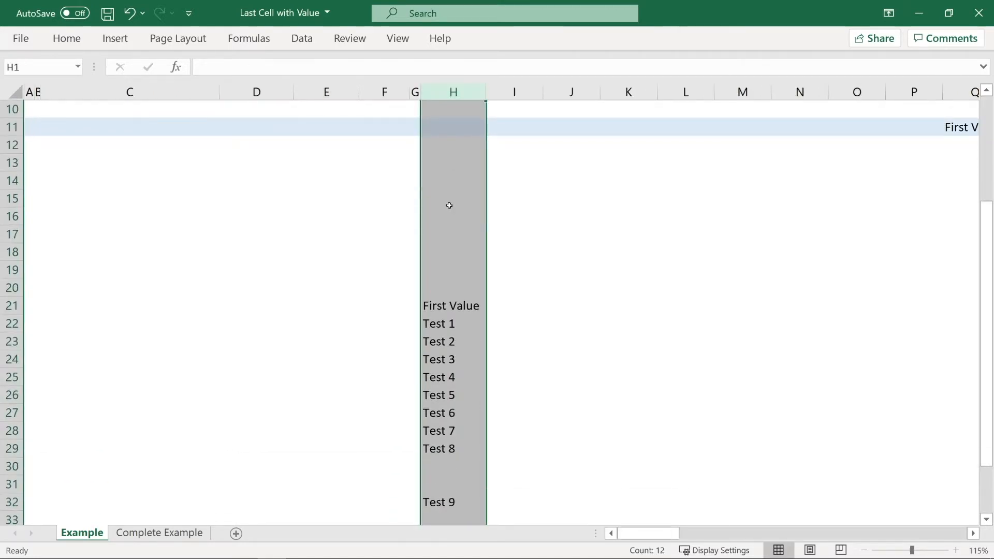
pyautogui.scroll(1, 450, 205)
pyautogui.scroll(-1, 450, 205)
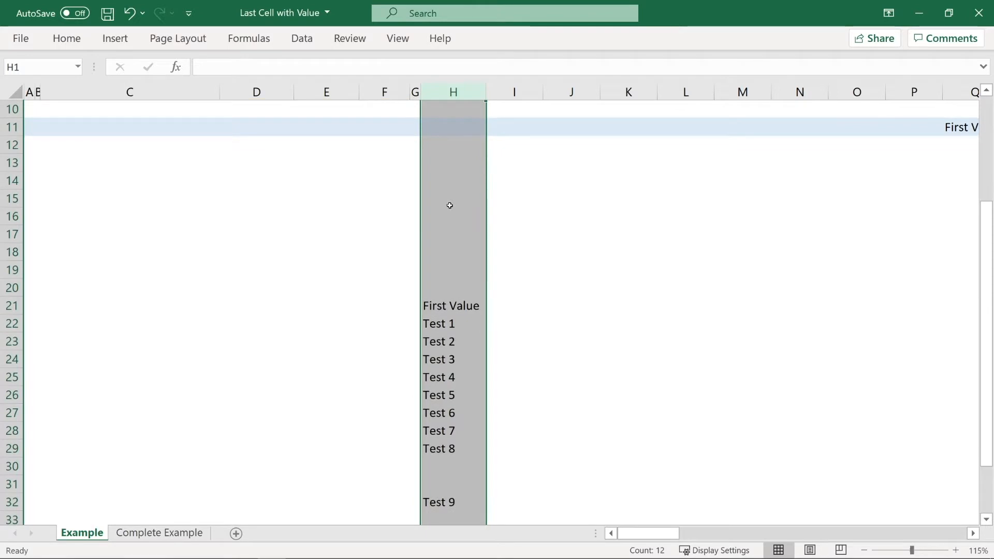
pyautogui.scroll(-4, 450, 205)
pyautogui.click(450, 205)
pyautogui.scroll(4, 450, 205)
pyautogui.scroll(2, 450, 206)
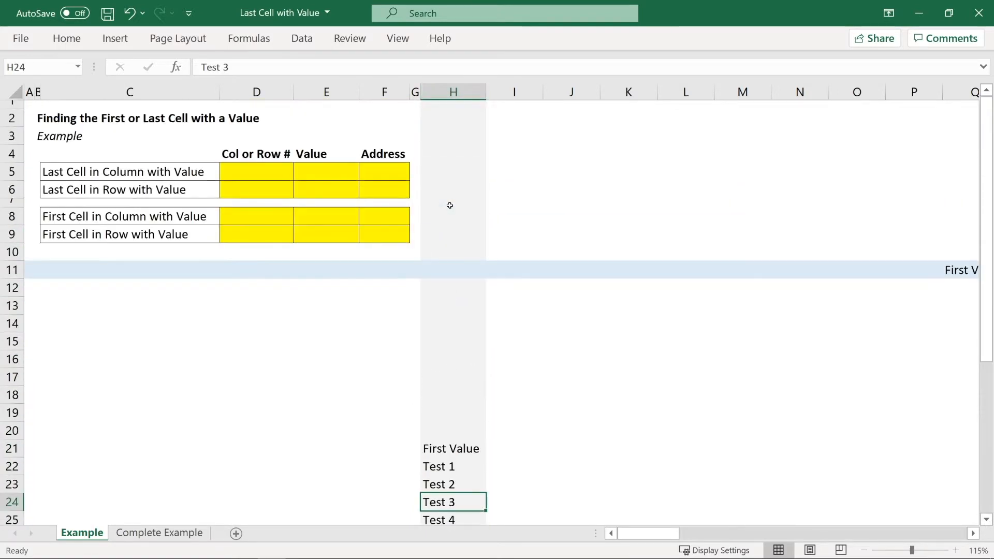
# Compare the results table on the Complete Example sheet with the last filled cell in column H
pyautogui.click(184, 534)
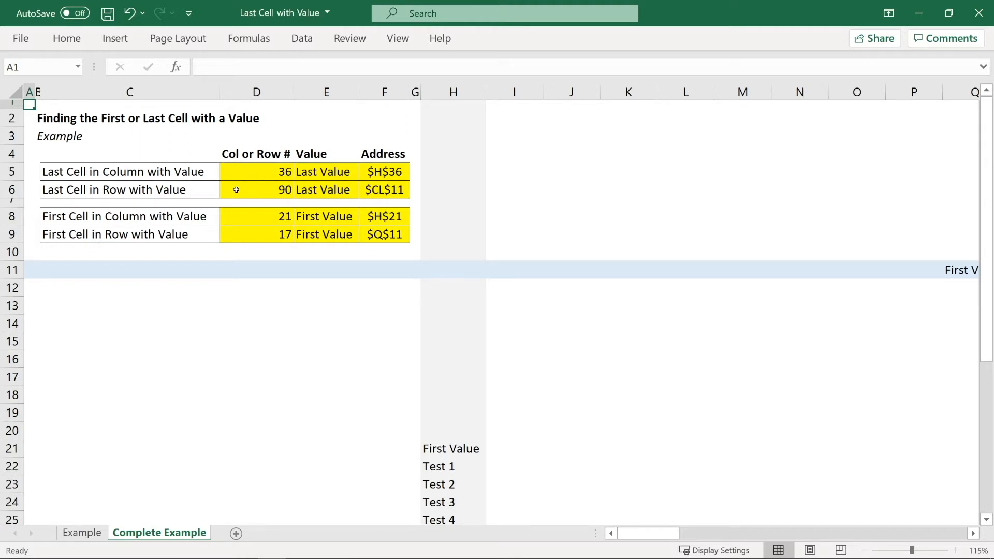
pyautogui.click(475, 92)
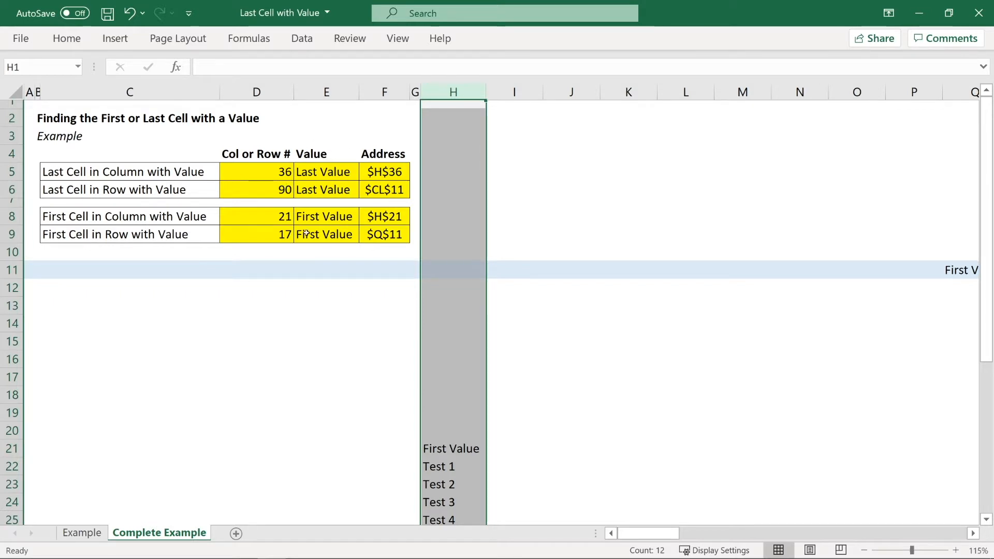
pyautogui.scroll(-7, 412, 317)
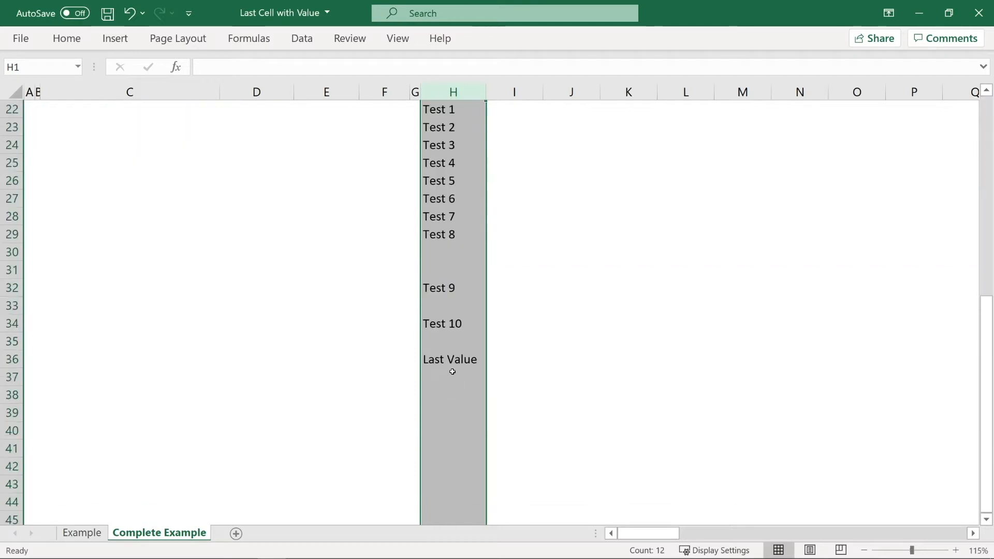
pyautogui.click(451, 362)
pyautogui.scroll(7, 356, 366)
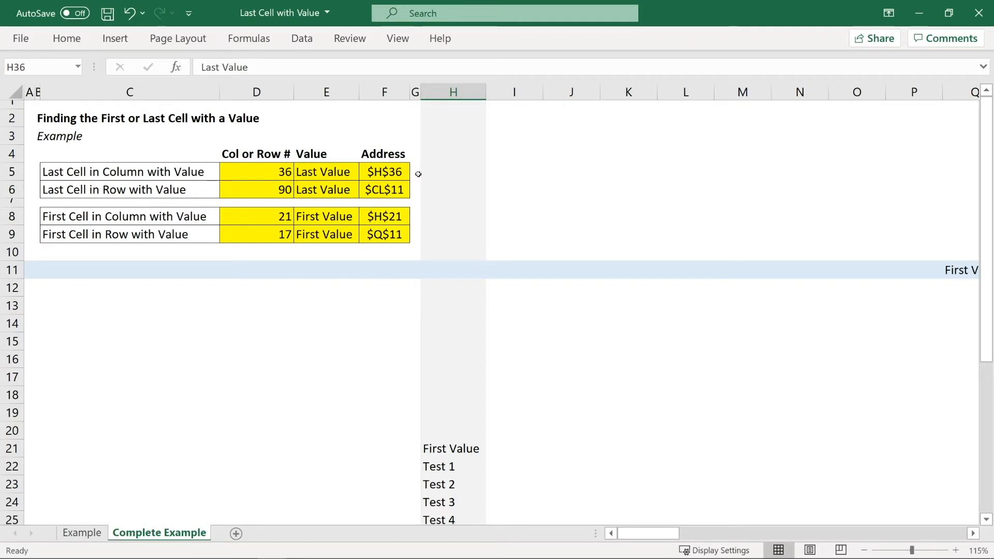
pyautogui.click(464, 91)
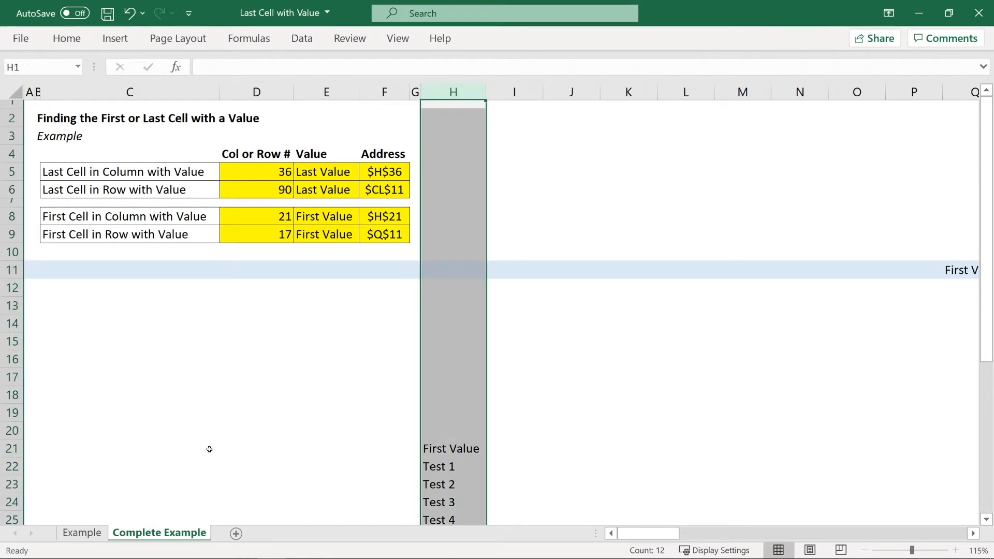
# Start a formula in D5 of the Example sheet that tests column H for non-blank cells: =(H:H<>"")
pyautogui.click(89, 536)
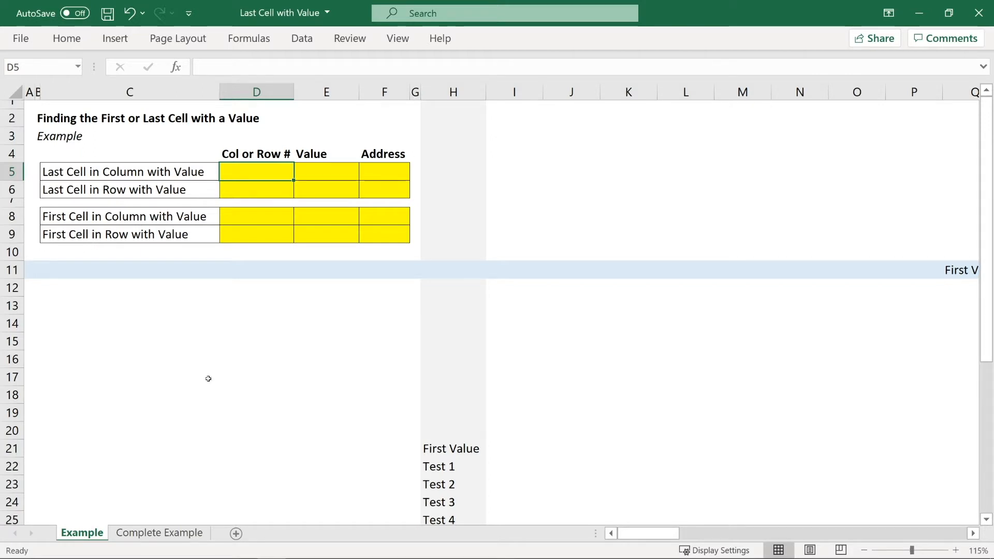
pyautogui.write('=(')
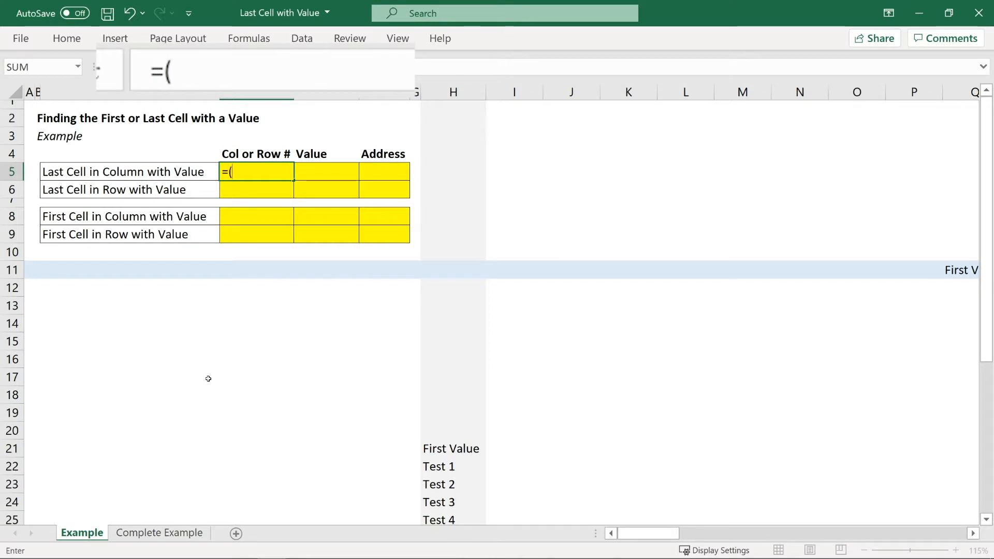
pyautogui.click(460, 92)
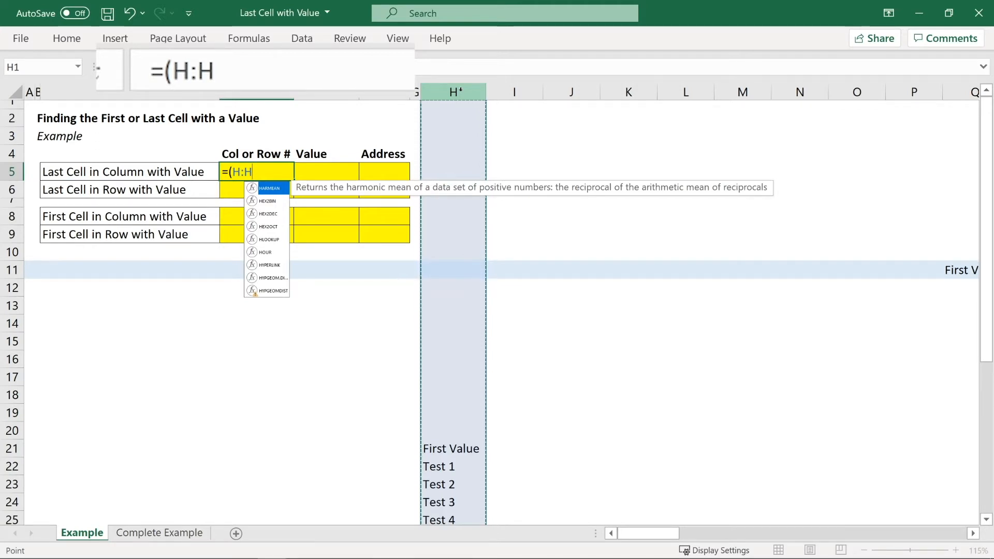
pyautogui.press('BackSpace')
pyautogui.write('<>')
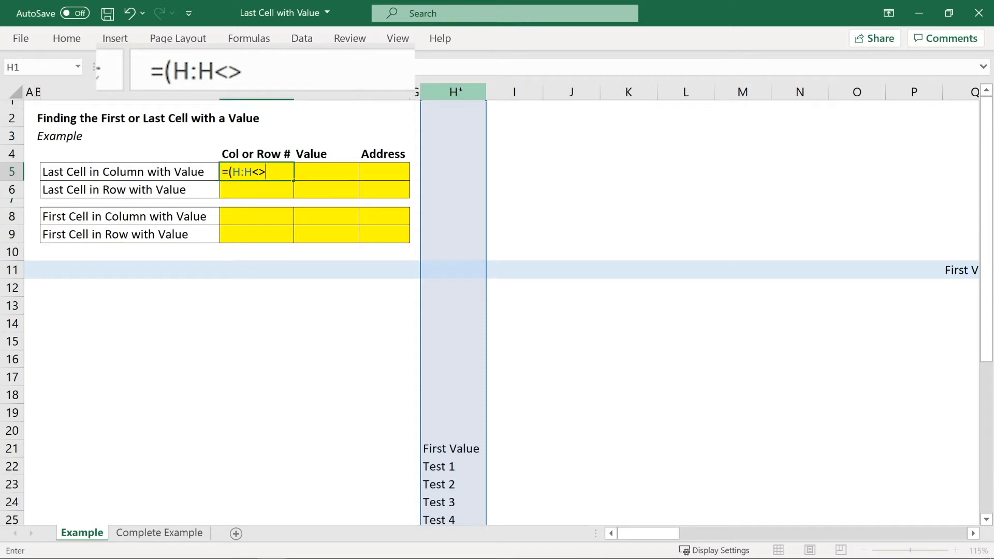
pyautogui.write('"")')
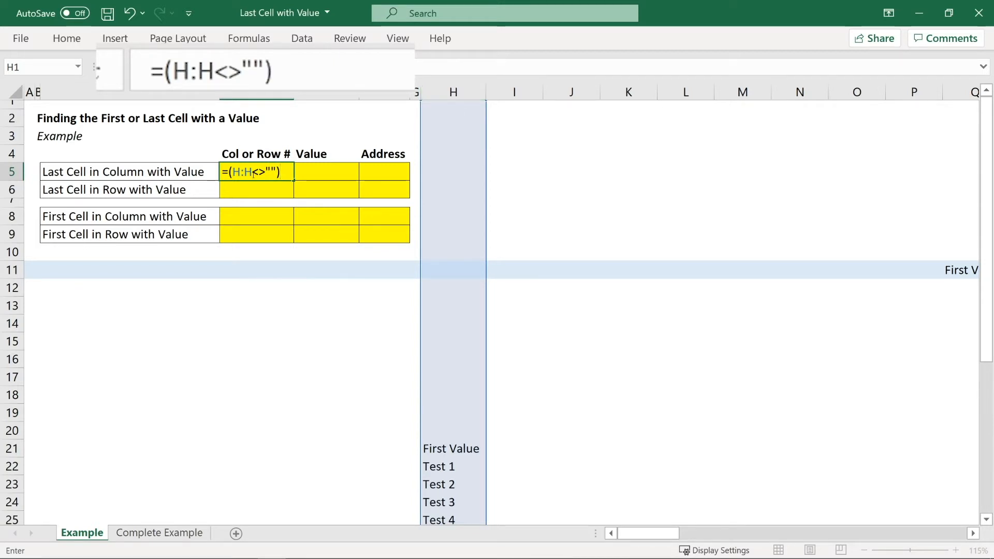
# Review the H:H range and the <>"" comparison within the D5 formula
pyautogui.moveTo(253, 172); pyautogui.dragTo(232, 172)
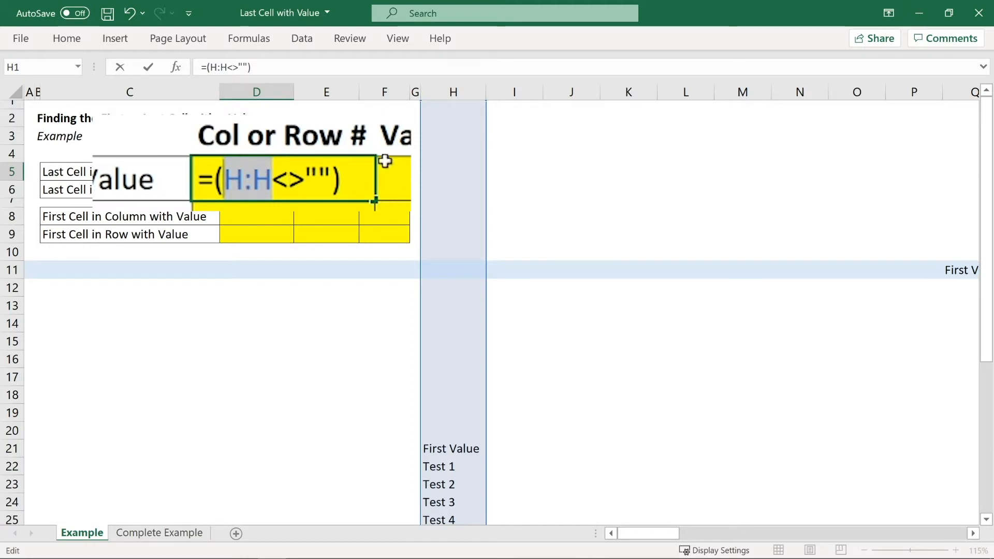
pyautogui.click(334, 188)
pyautogui.hotkey('shift', 'Left')
pyautogui.hotkey('shift', 'Left')
pyautogui.hotkey('shift', 'Left')
pyautogui.hotkey('shift', 'Left')
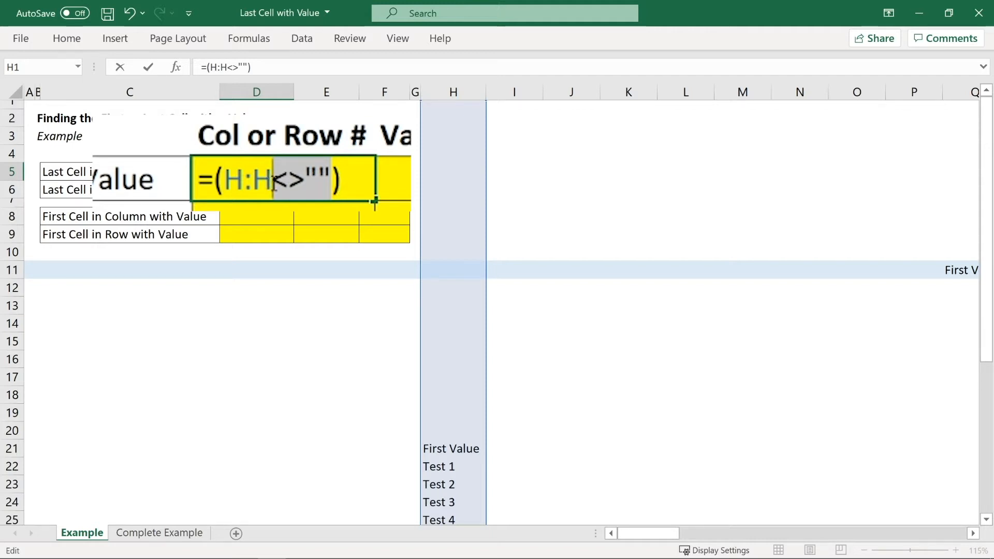
pyautogui.moveTo(272, 184); pyautogui.dragTo(305, 184)
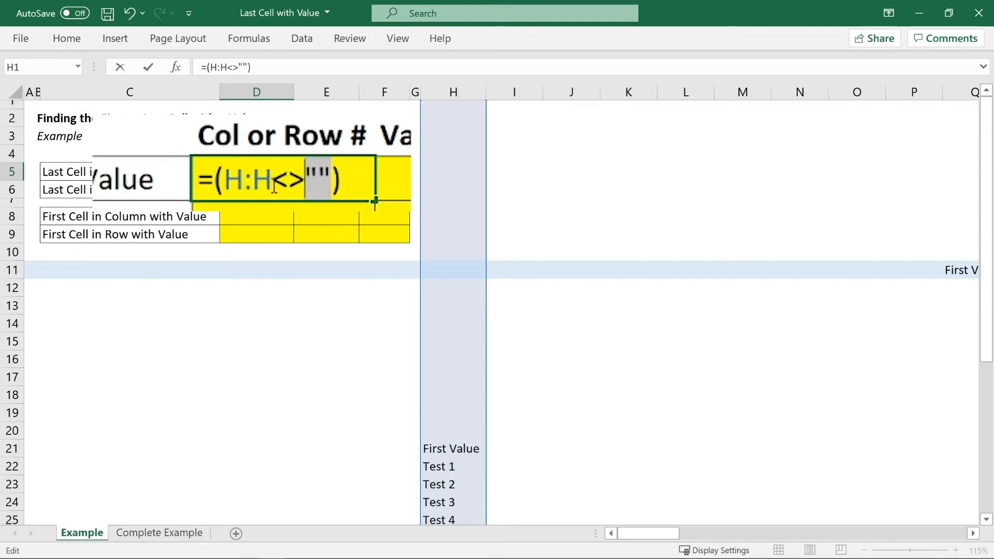
pyautogui.moveTo(272, 185); pyautogui.dragTo(306, 185)
pyautogui.moveTo(273, 180); pyautogui.dragTo(224, 180)
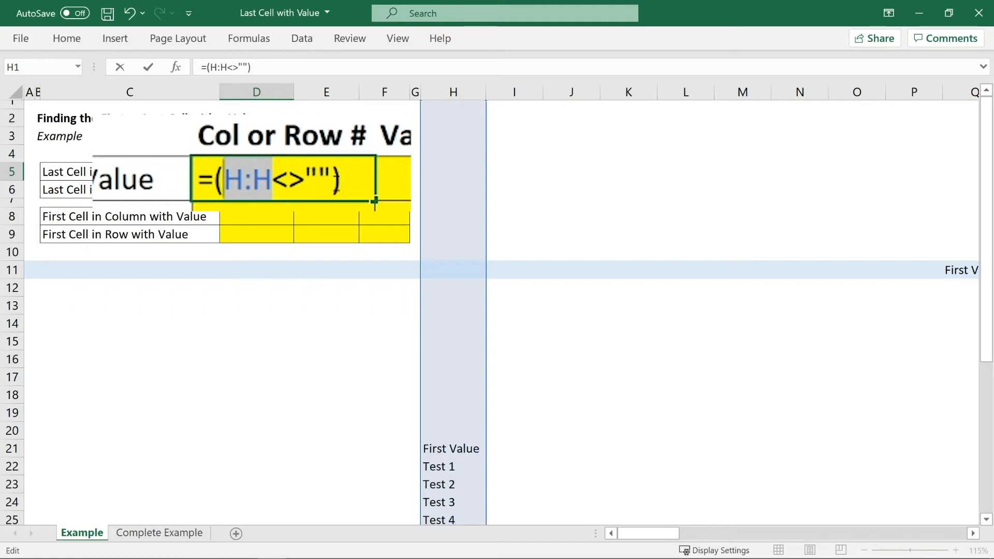
pyautogui.moveTo(332, 182); pyautogui.dragTo(273, 181)
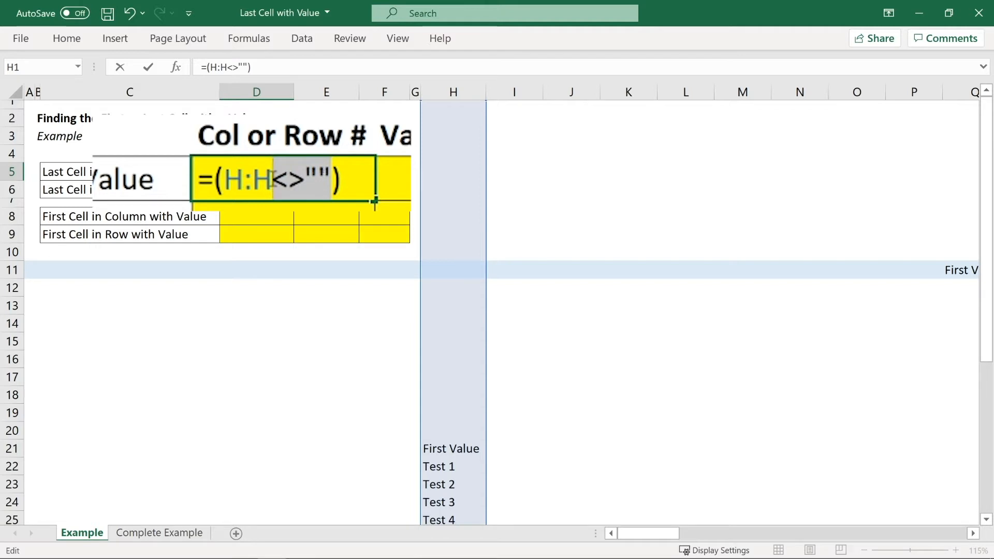
pyautogui.moveTo(273, 182); pyautogui.dragTo(224, 181)
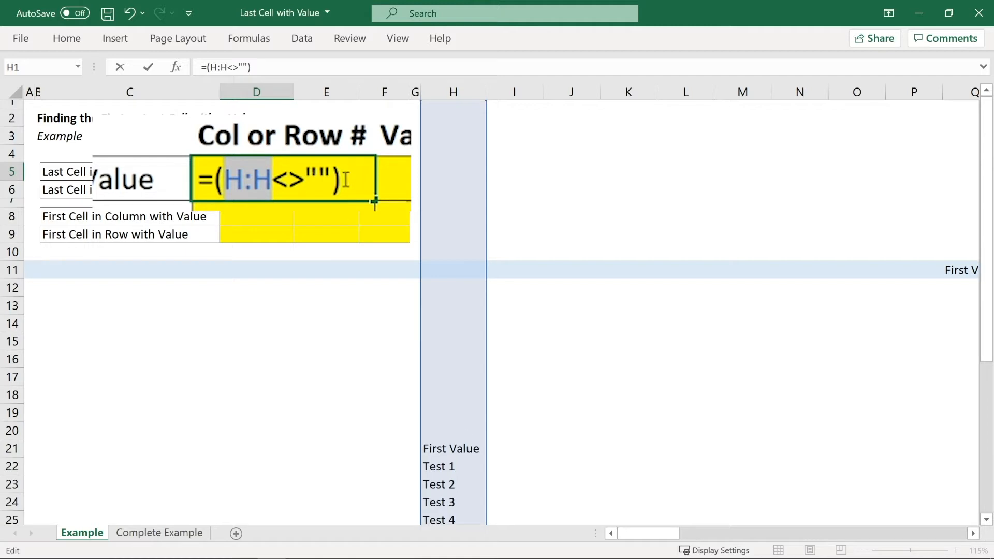
pyautogui.moveTo(346, 178); pyautogui.dragTo(217, 180)
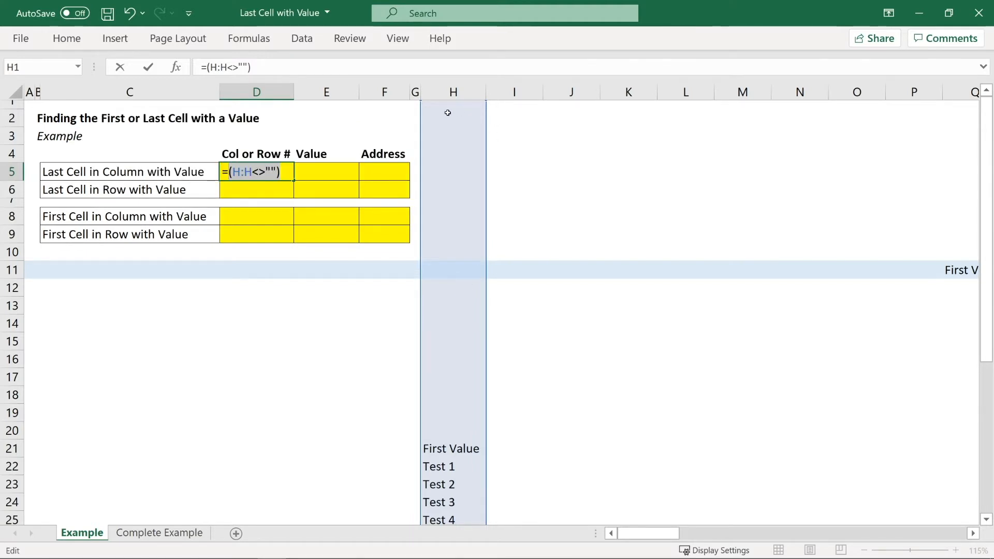
pyautogui.press('Return')
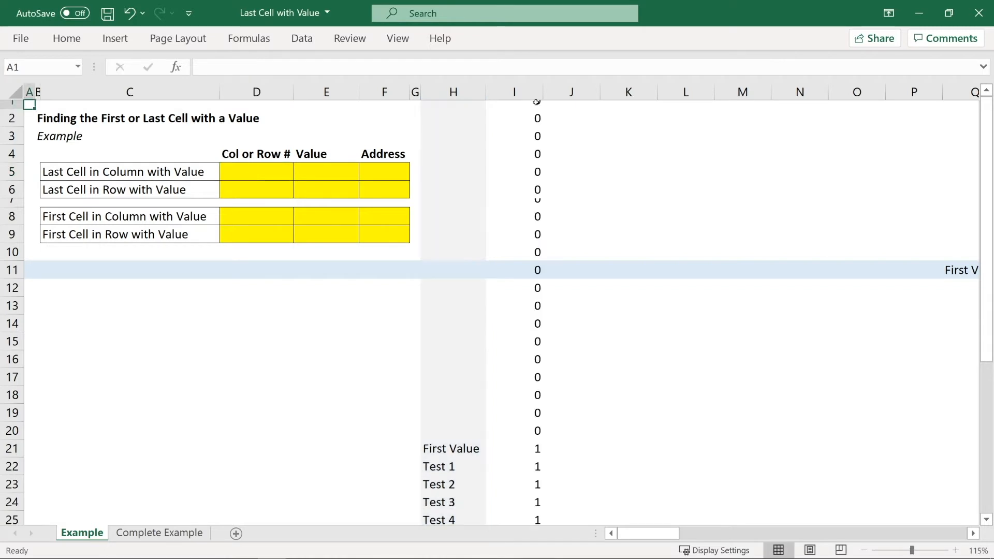
# Compare the 0/1 test results in column I with the blank and filled cells in column H
pyautogui.moveTo(536, 102); pyautogui.dragTo(472, 435)
pyautogui.scroll(-5, 535, 469)
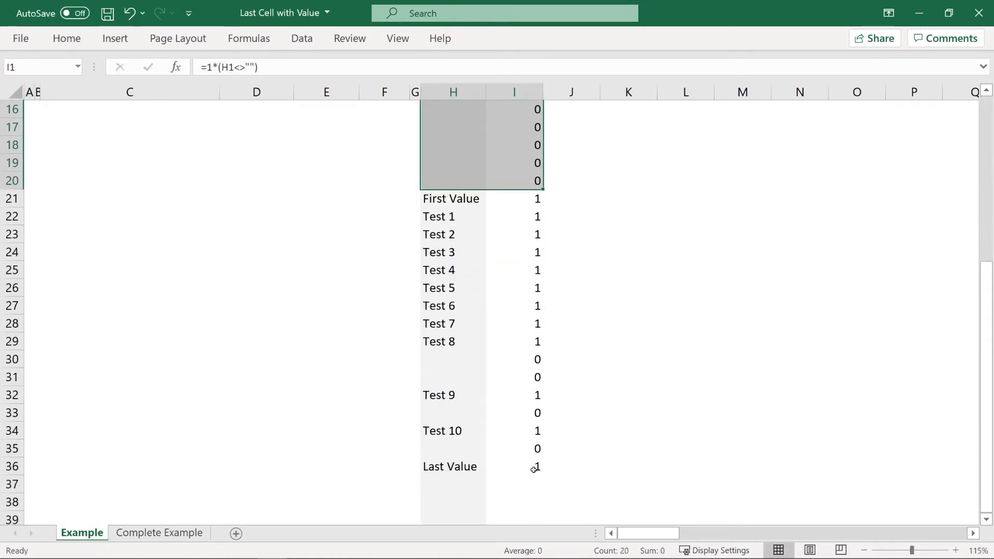
pyautogui.scroll(3, 535, 469)
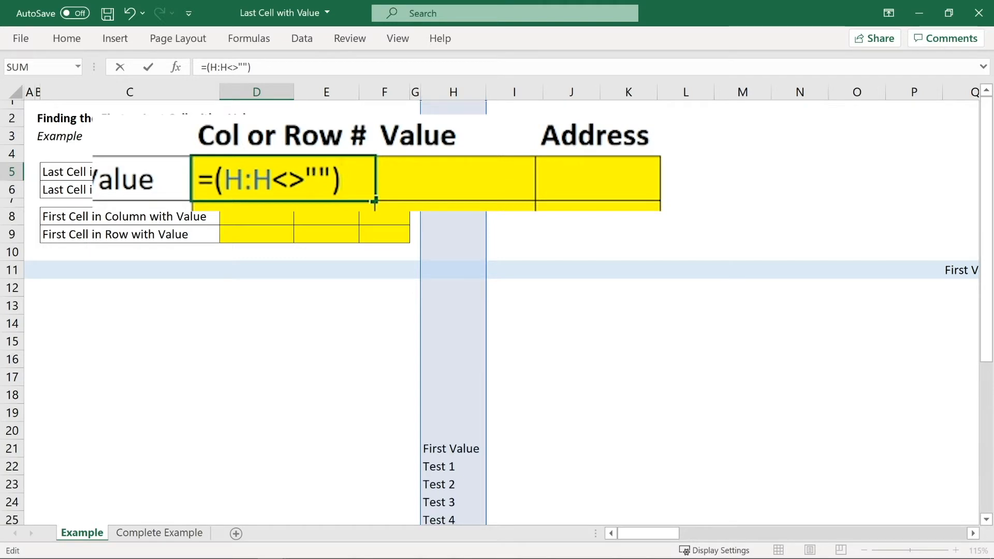
# Extend the D5 formula by multiplying the test by column H's row numbers: =(H:H<>"")*ROW(H:H)
pyautogui.write('*')
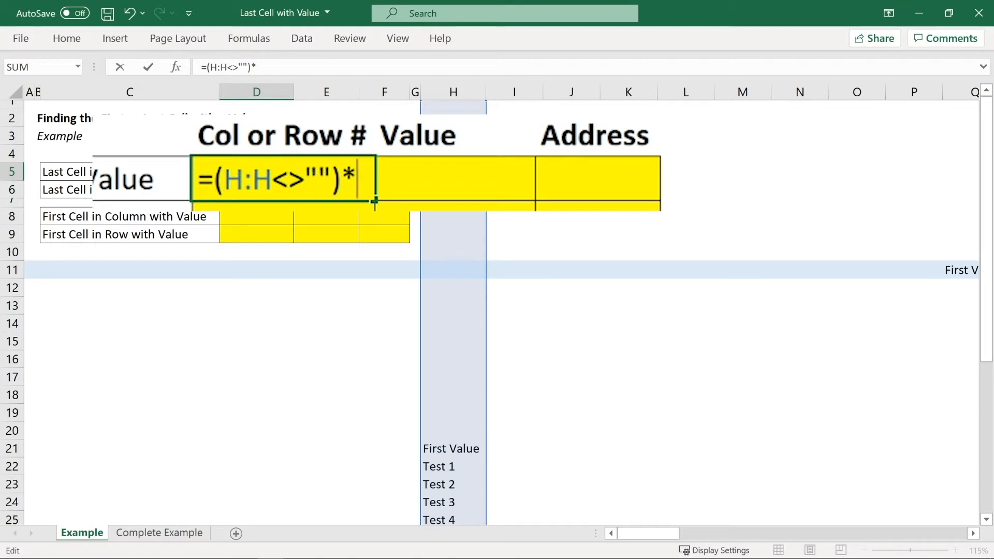
pyautogui.write('ROW')
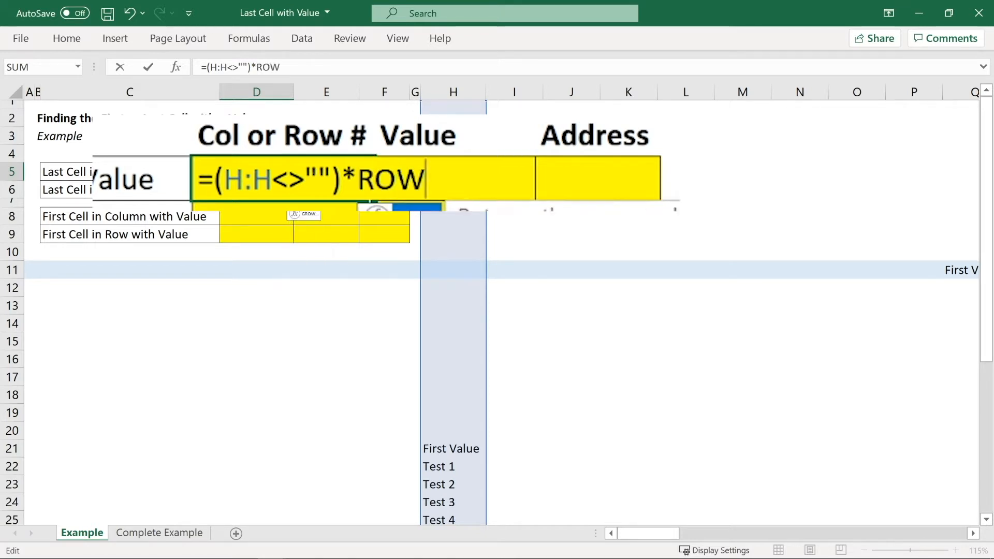
pyautogui.write('(')
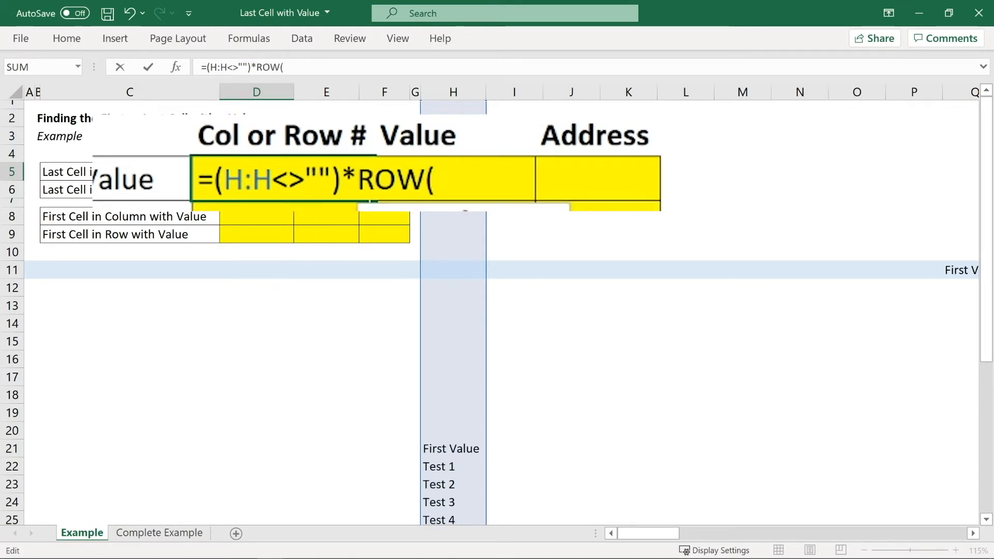
pyautogui.click(449, 93)
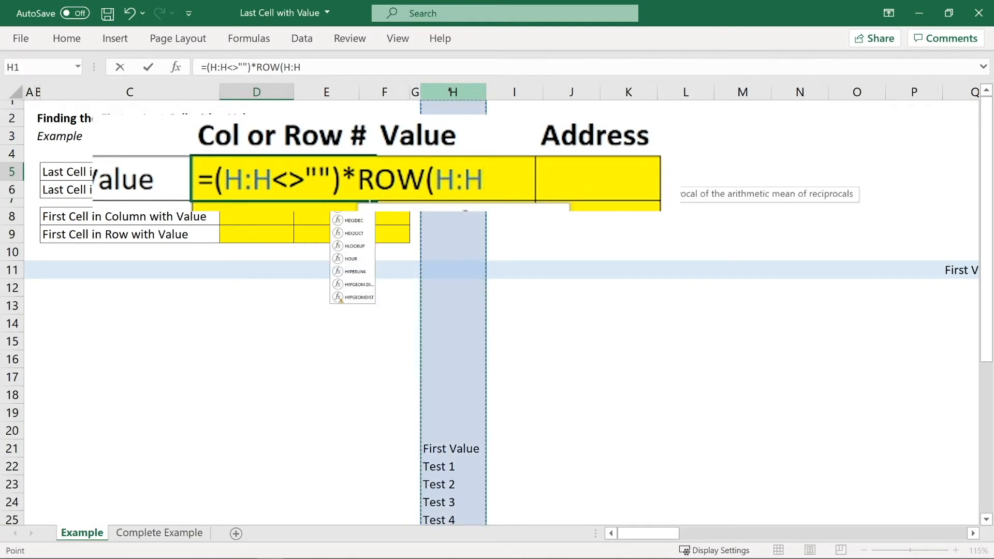
pyautogui.write(')')
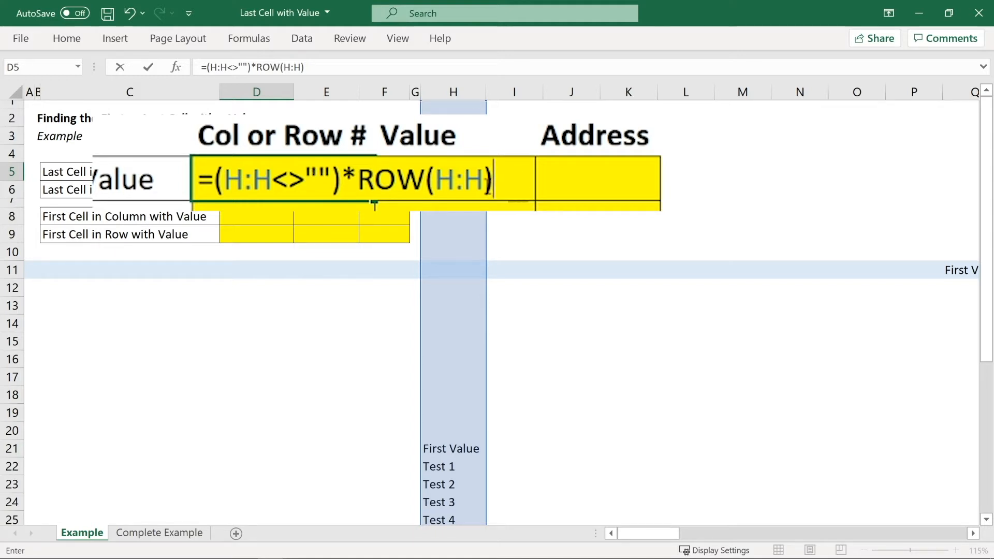
# Review the ROW(H:H) term and the (H:H<>"") test that it multiplies within the D5 formula
pyautogui.moveTo(484, 181); pyautogui.dragTo(435, 181)
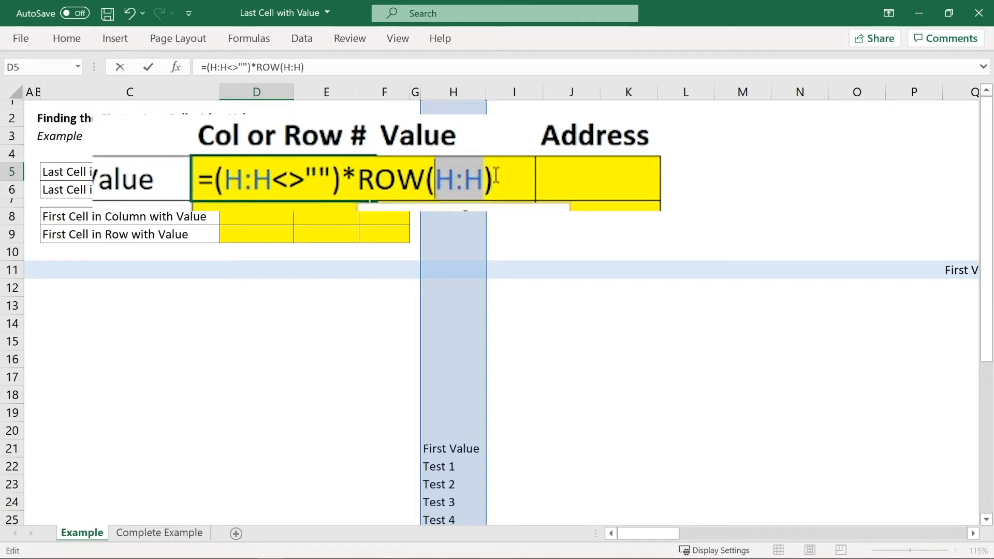
pyautogui.click(486, 181)
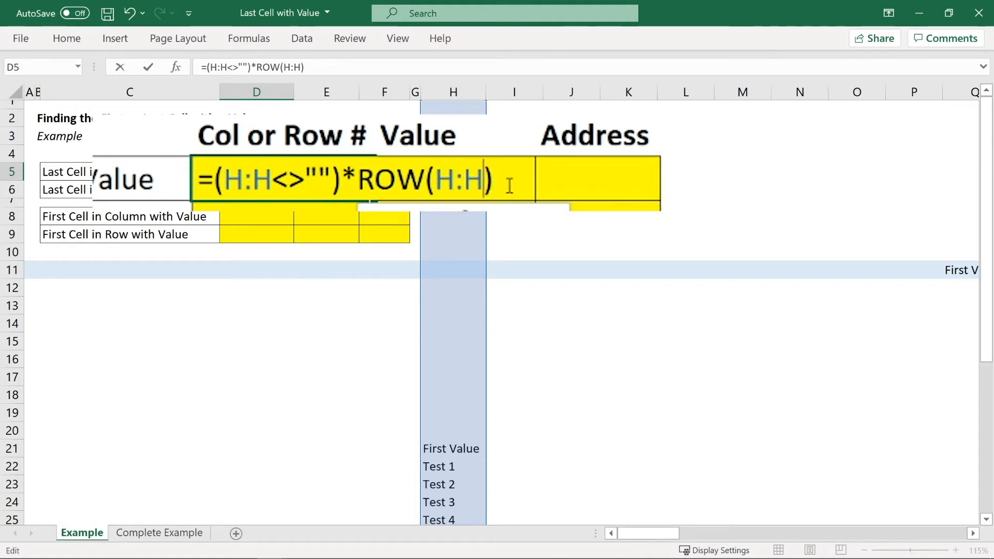
pyautogui.moveTo(508, 186); pyautogui.dragTo(361, 193)
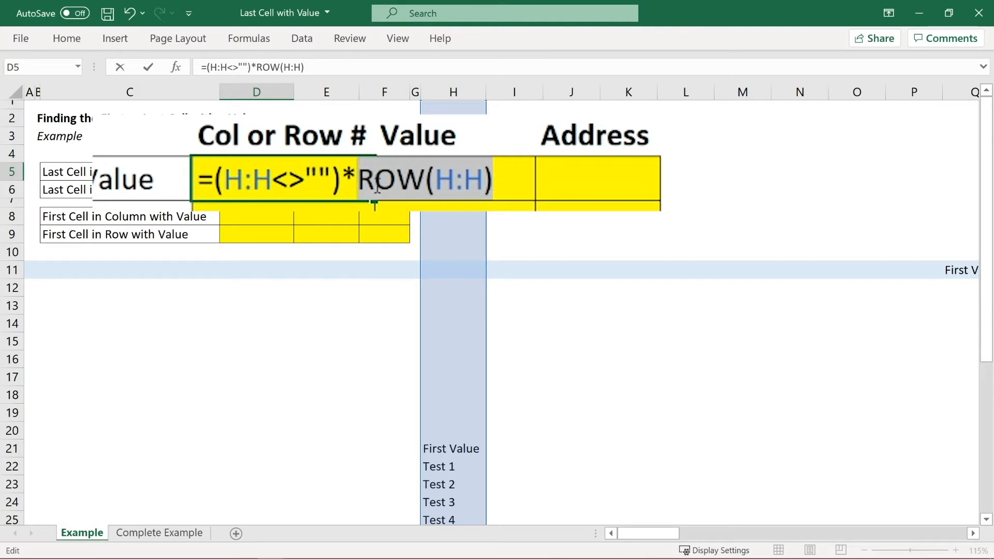
pyautogui.moveTo(214, 182); pyautogui.dragTo(342, 183)
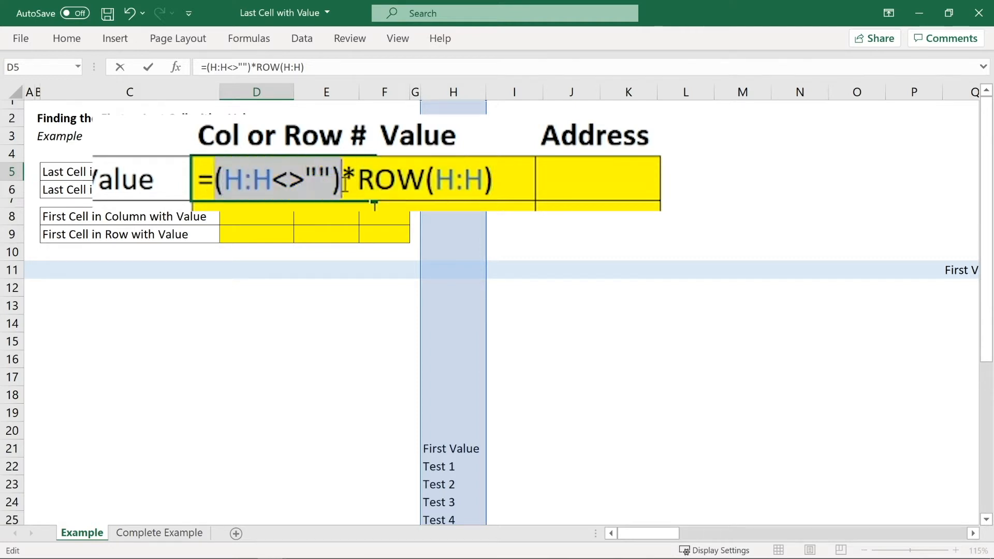
pyautogui.moveTo(500, 184); pyautogui.dragTo(358, 182)
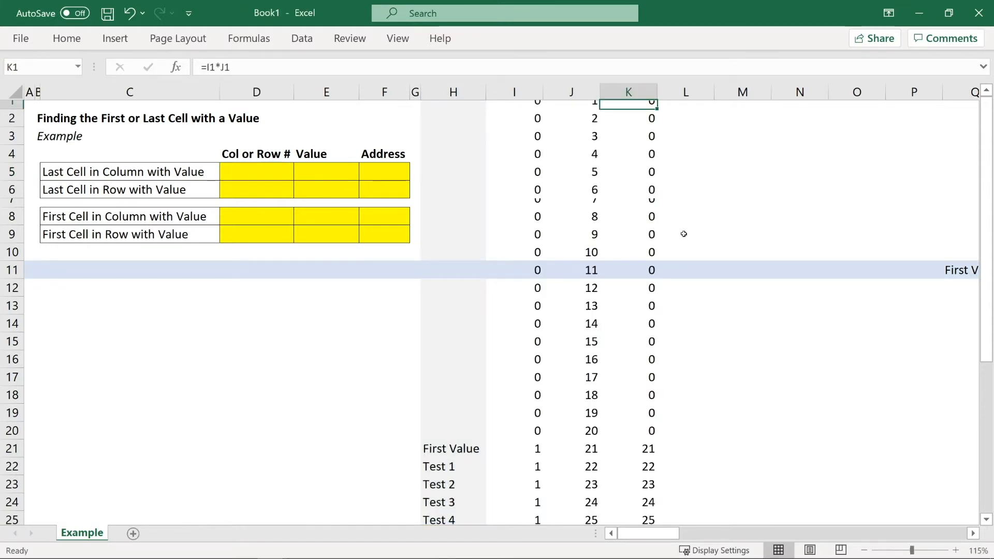
# Examine the Book1 helper columns: the non-blank test of column H in I, row numbers in J and their product in K
pyautogui.click(518, 85)
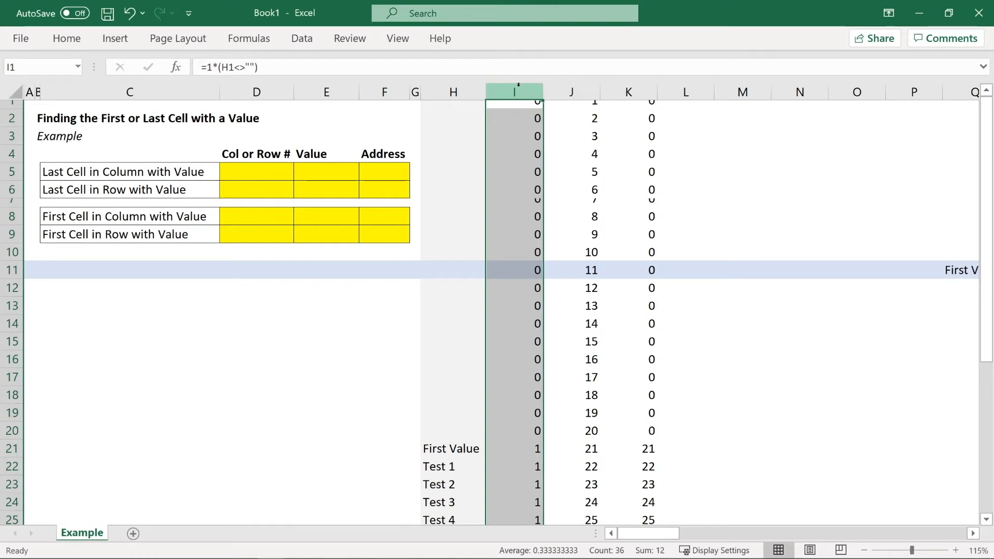
pyautogui.click(456, 92)
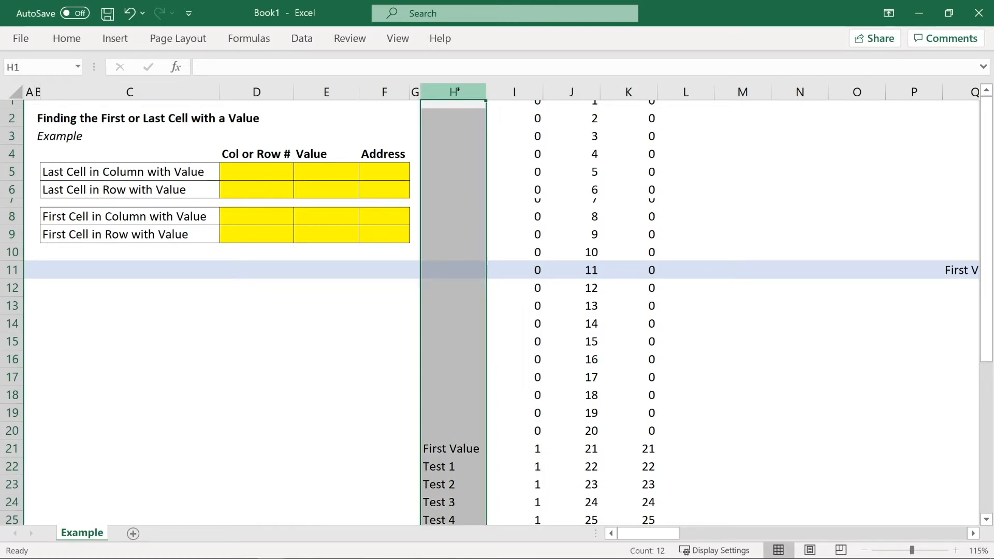
pyautogui.moveTo(458, 90); pyautogui.dragTo(529, 88)
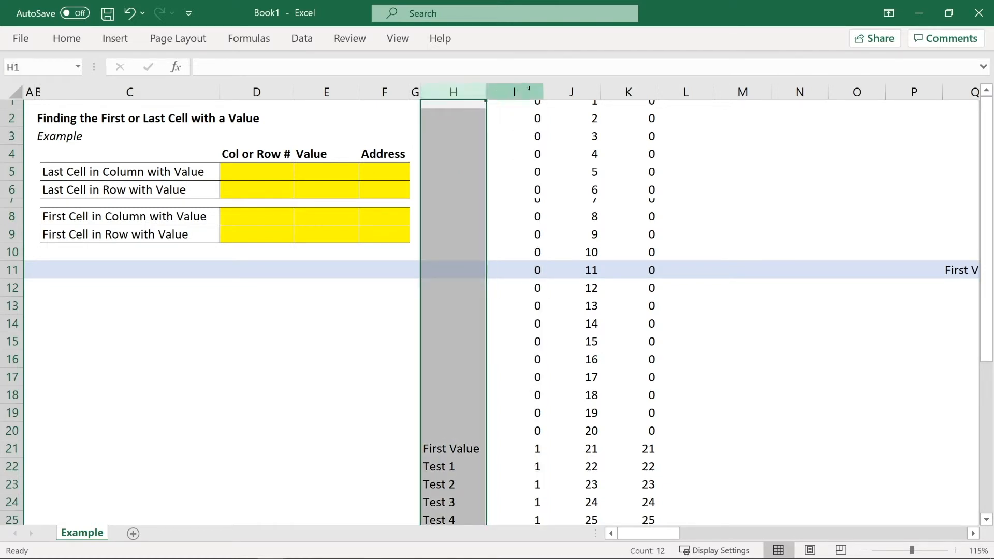
pyautogui.click(529, 88)
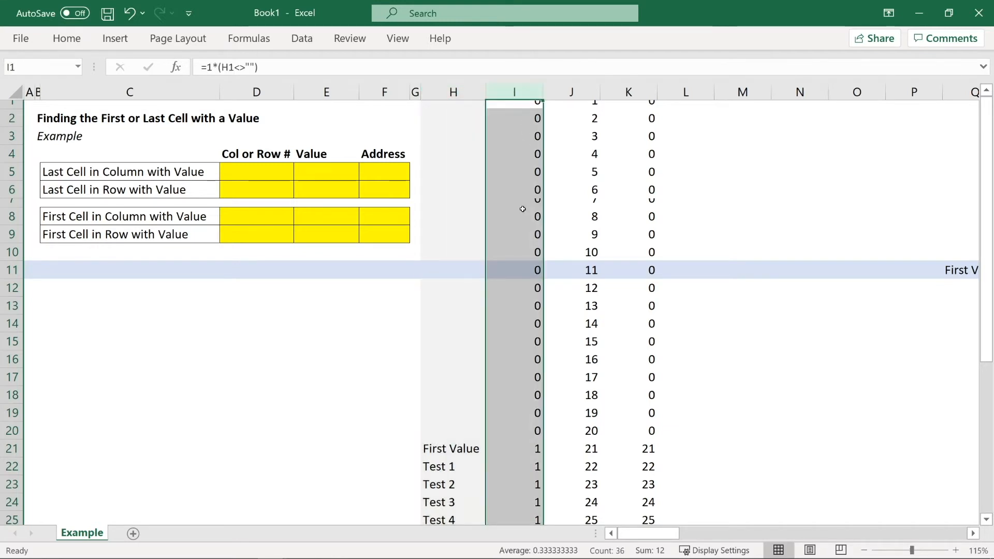
pyautogui.moveTo(513, 447); pyautogui.dragTo(444, 502)
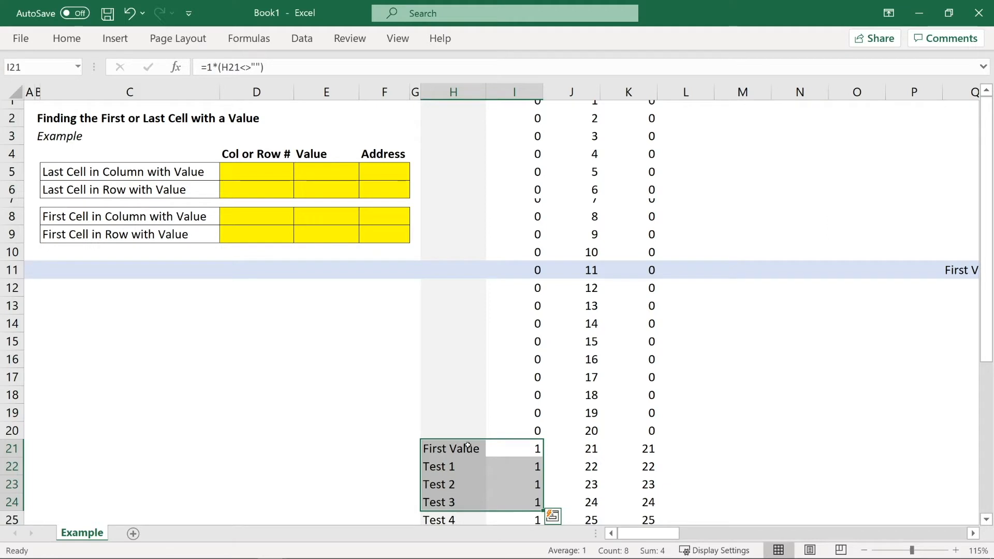
pyautogui.click(585, 86)
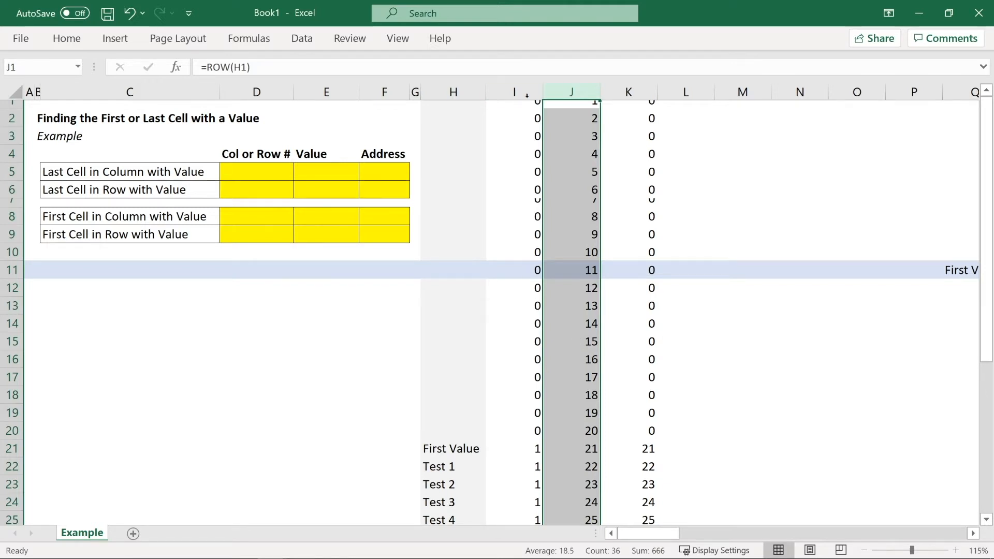
pyautogui.click(527, 93)
pyautogui.click(633, 92)
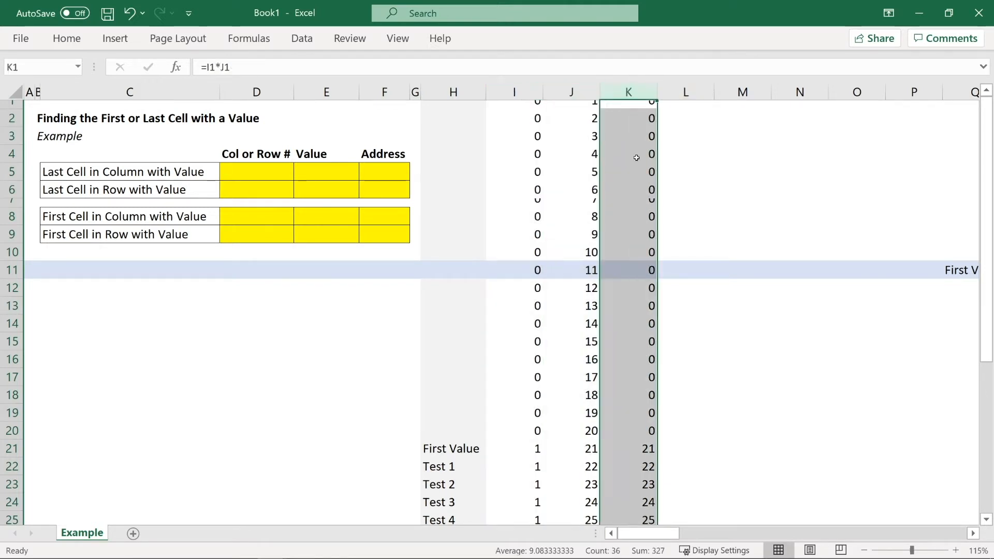
# Compare the products in column K with the blank and filled cells of column H, down to the Last Value row
pyautogui.moveTo(631, 103); pyautogui.dragTo(440, 434)
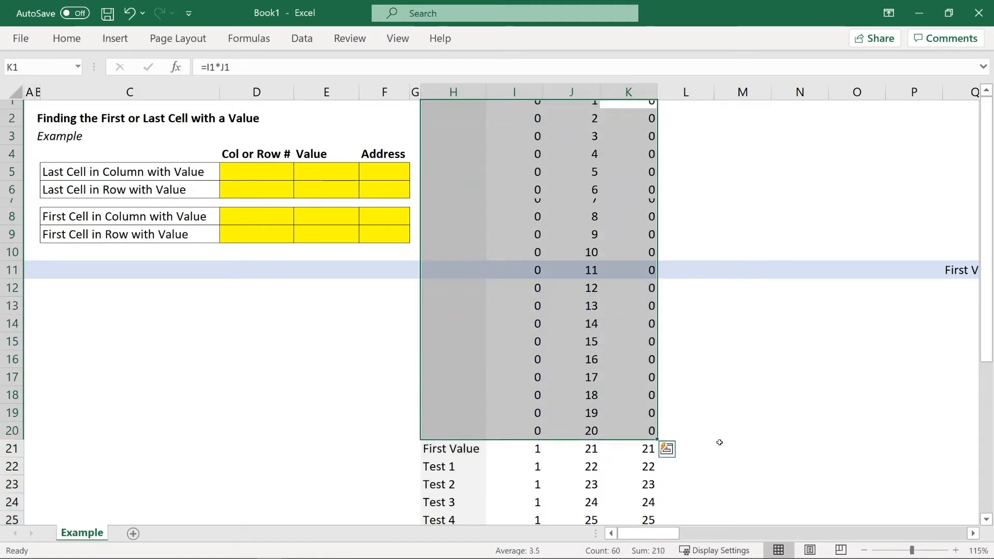
pyautogui.moveTo(634, 448); pyautogui.dragTo(455, 501)
pyautogui.scroll(-3, 469, 479)
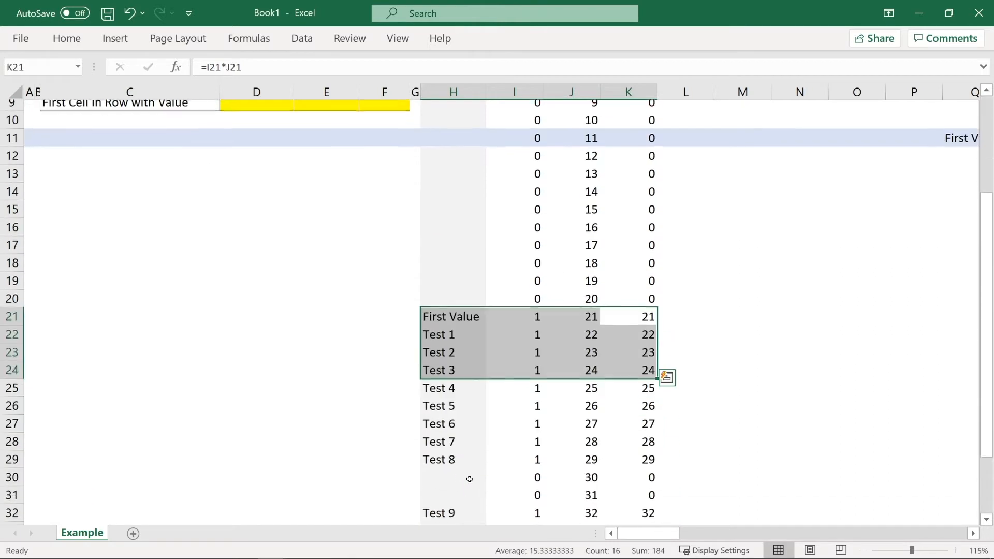
pyautogui.scroll(-1, 470, 479)
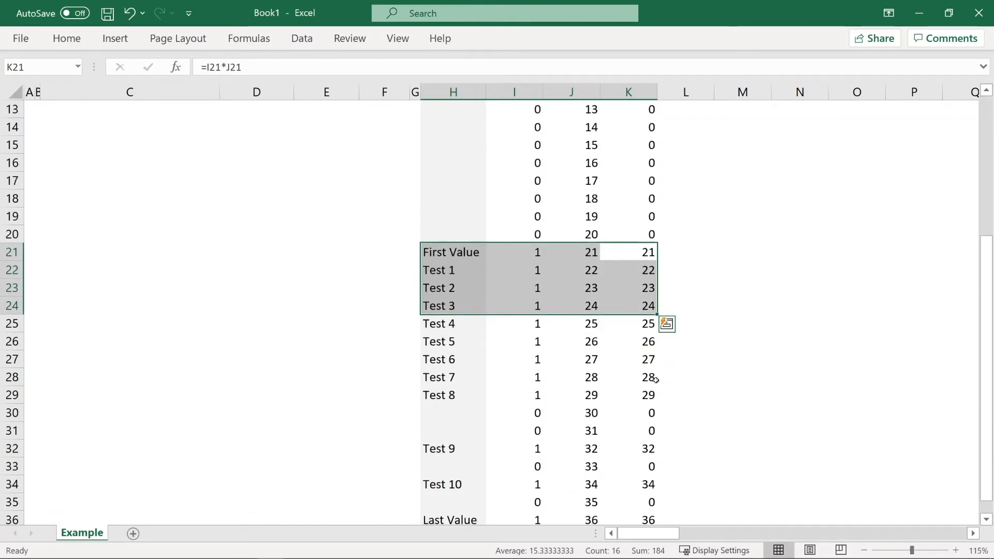
pyautogui.click(451, 342)
pyautogui.click(647, 520)
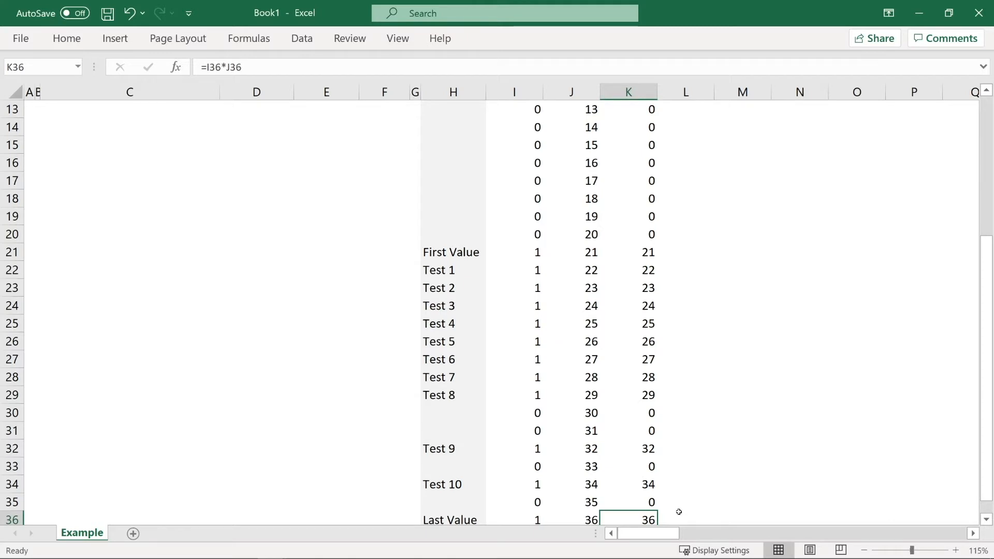
pyautogui.moveTo(633, 523); pyautogui.dragTo(544, 520)
# Select column K's products from K1 down to the Last Value row to examine which one is largest
pyautogui.hotkey('ctrl', 'c')
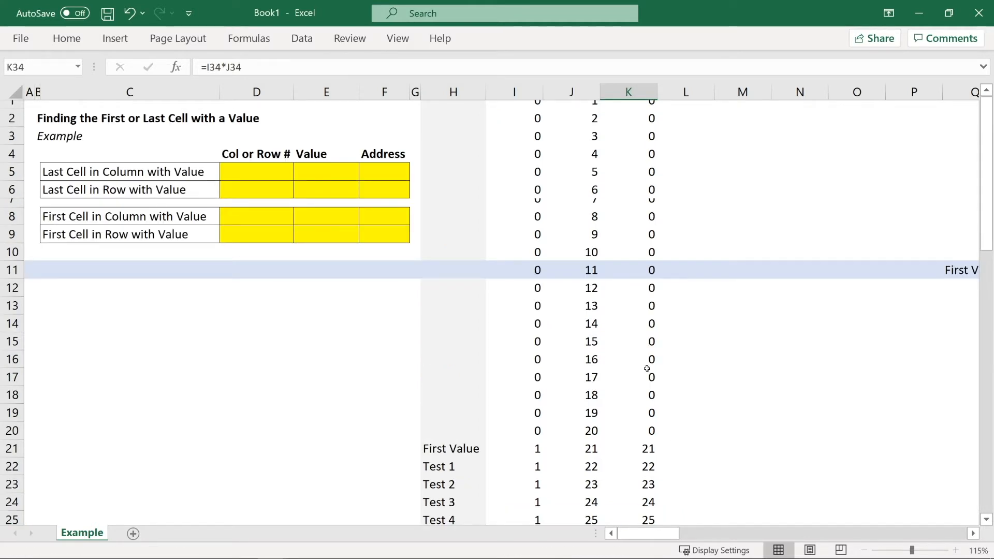
pyautogui.moveTo(647, 104); pyautogui.dragTo(647, 466)
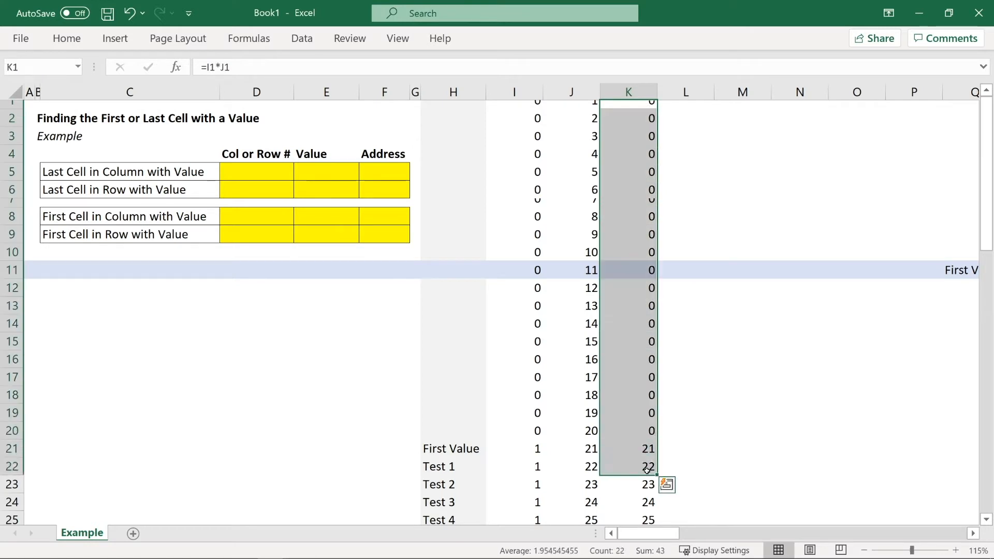
pyautogui.scroll(-4, 630, 347)
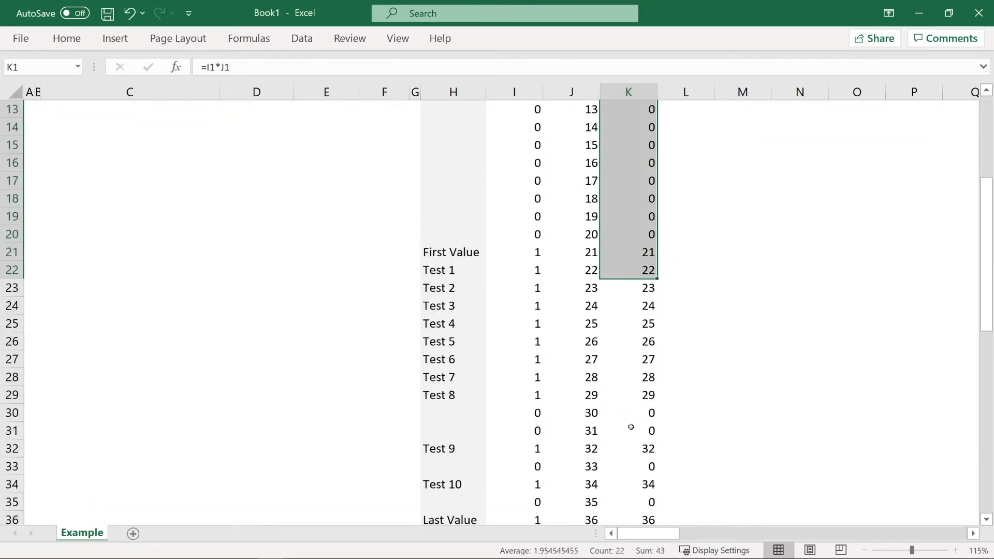
pyautogui.scroll(-2, 637, 485)
pyautogui.keyDown('shift'); pyautogui.click(637, 486); pyautogui.keyUp('shift')
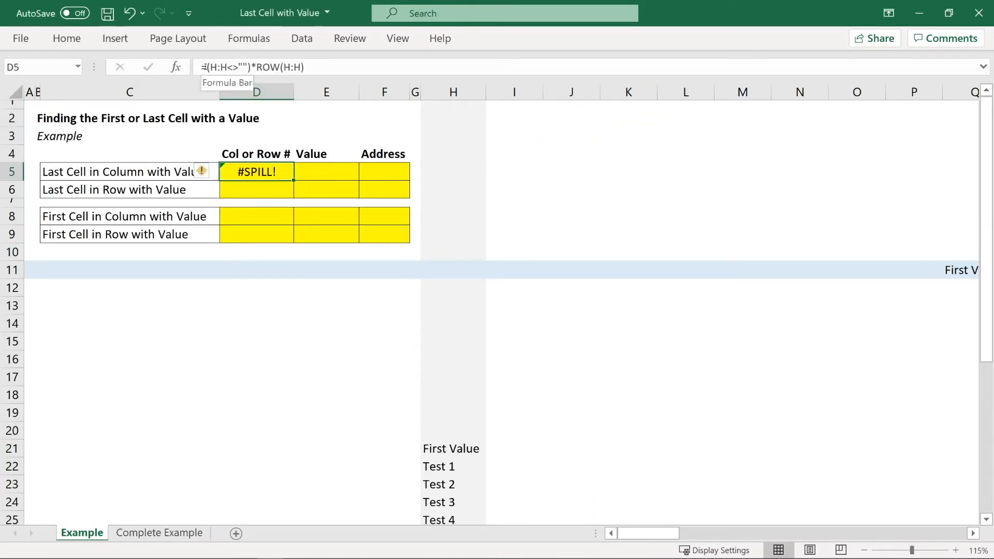
# Wrap the D5 formula on the Example sheet in MAX: =MAX((H:H<>"")*ROW(H:H))
pyautogui.click(203, 68)
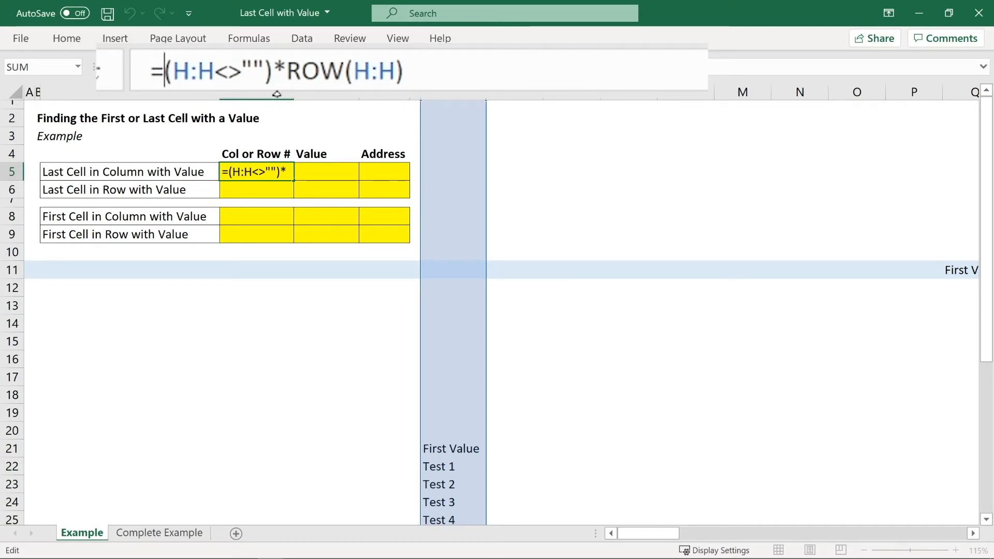
pyautogui.moveTo(428, 69); pyautogui.dragTo(164, 71)
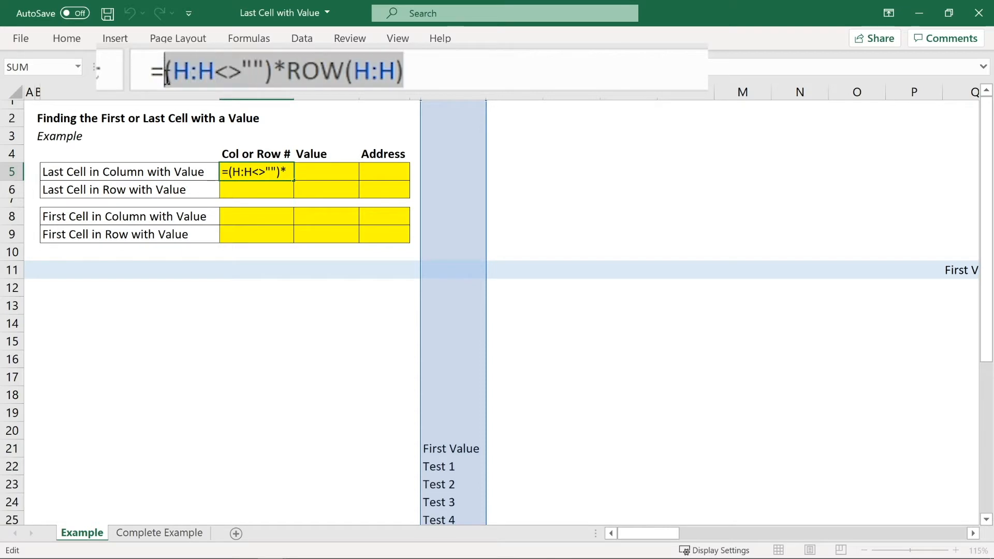
pyautogui.click(482, 77)
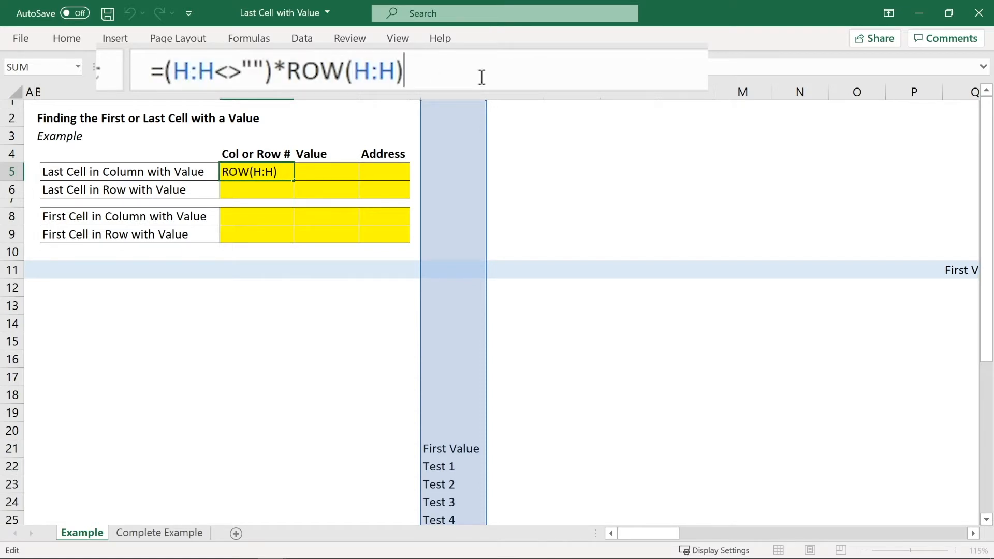
pyautogui.click(165, 71)
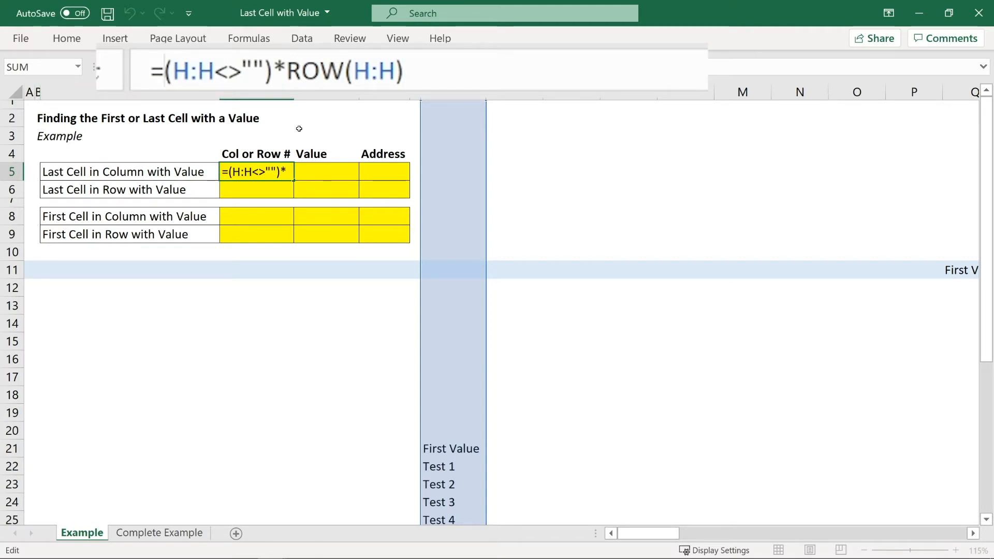
pyautogui.write('MAX(')
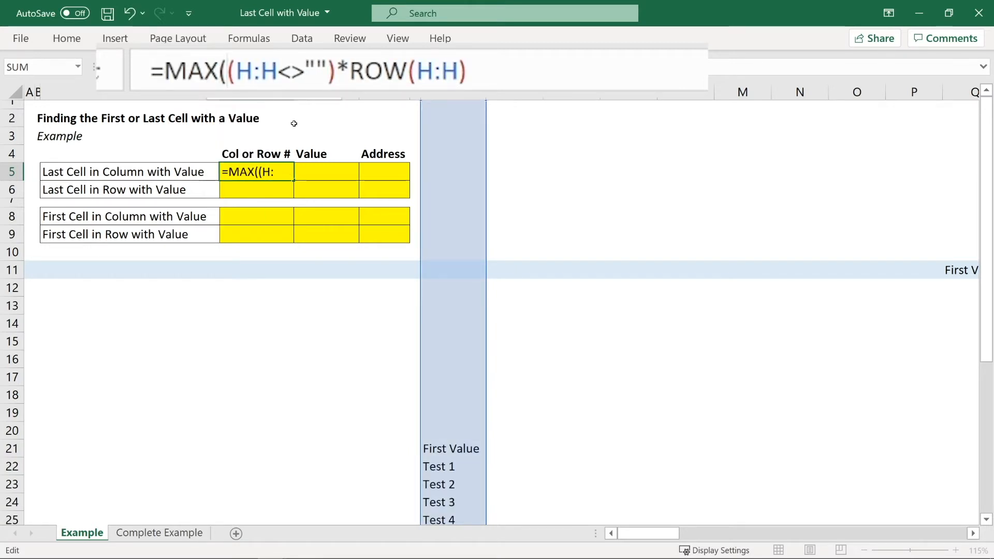
pyautogui.click(582, 75)
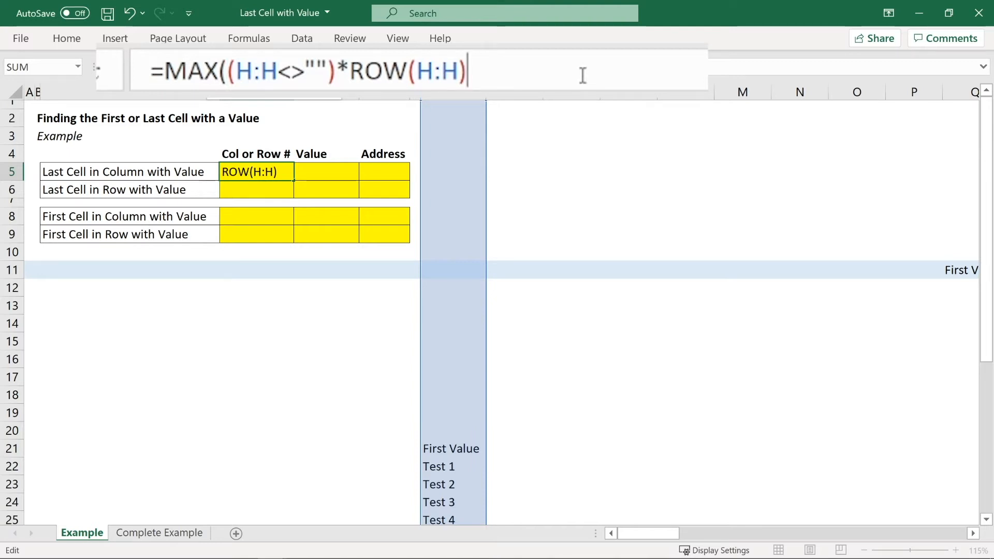
pyautogui.write(')')
pyautogui.press('Return')
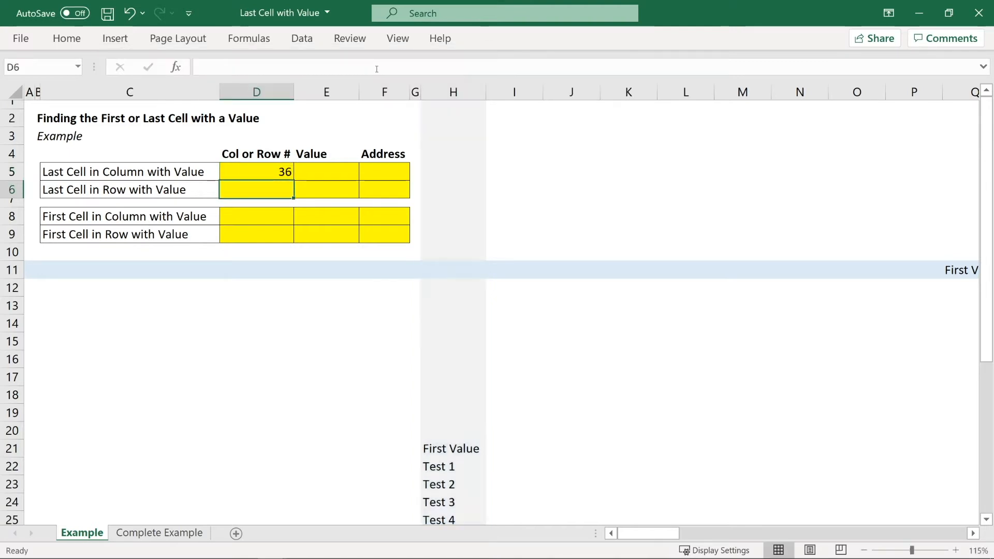
# Wrap the D5 formula in SUMPRODUCT: =SUMPRODUCT(MAX((H:H<>"")*ROW(H:H))), and review the added function
pyautogui.press('Up')
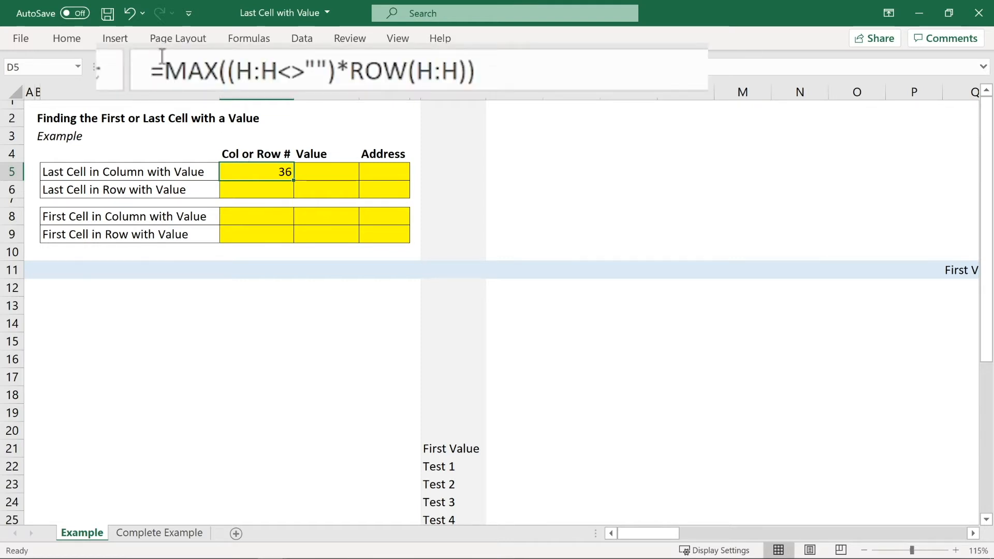
pyautogui.moveTo(164, 72); pyautogui.dragTo(475, 71)
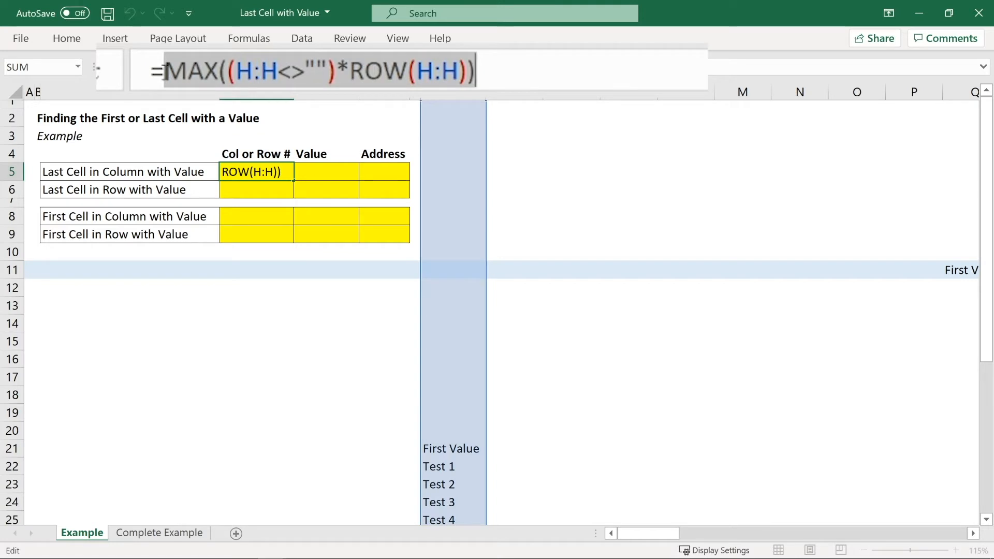
pyautogui.click(185, 70)
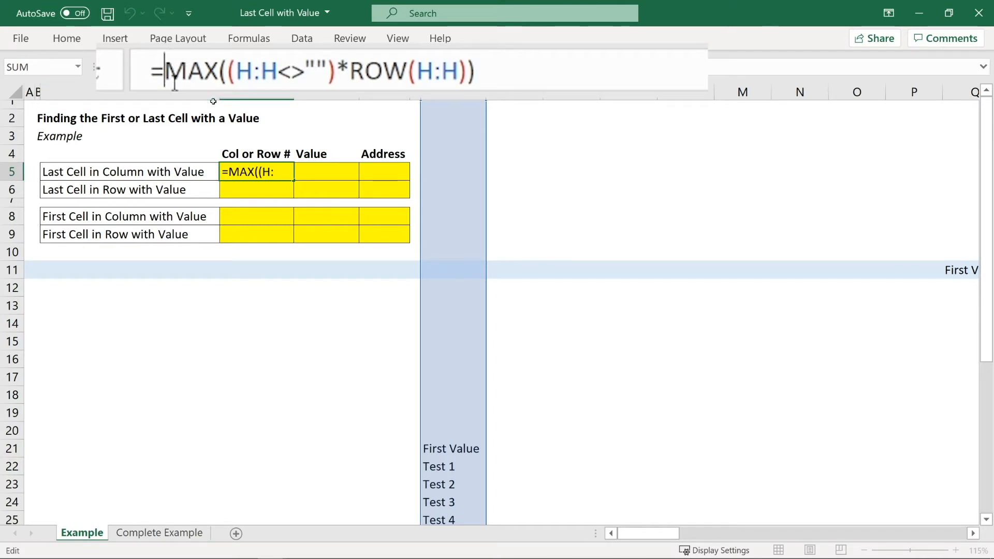
pyautogui.write('SUMPRODUC')
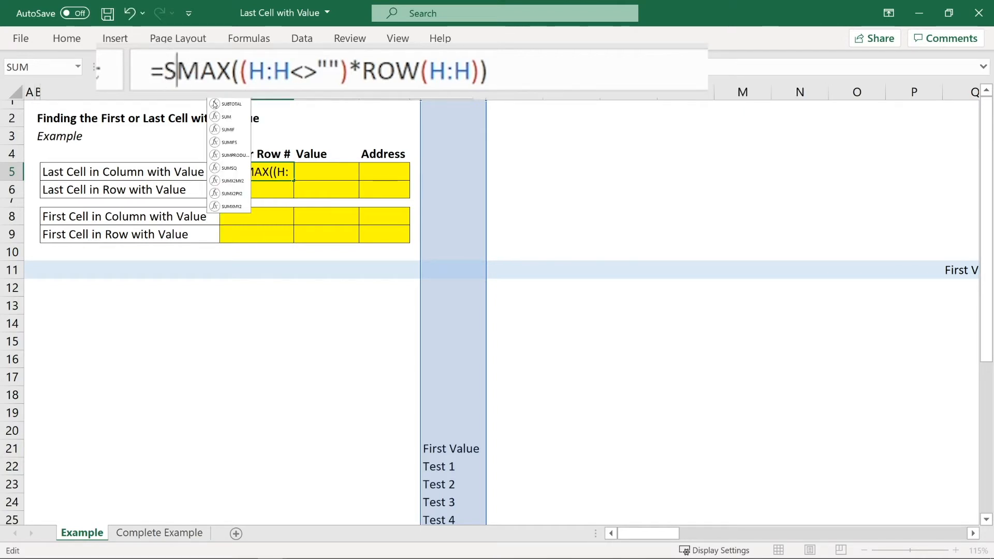
pyautogui.write('T(')
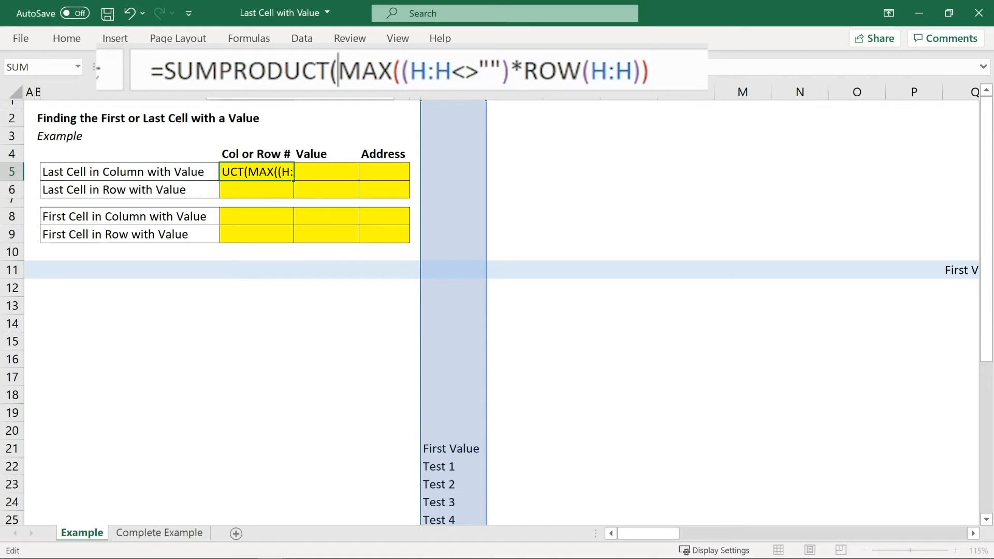
pyautogui.press('End')
pyautogui.write(')')
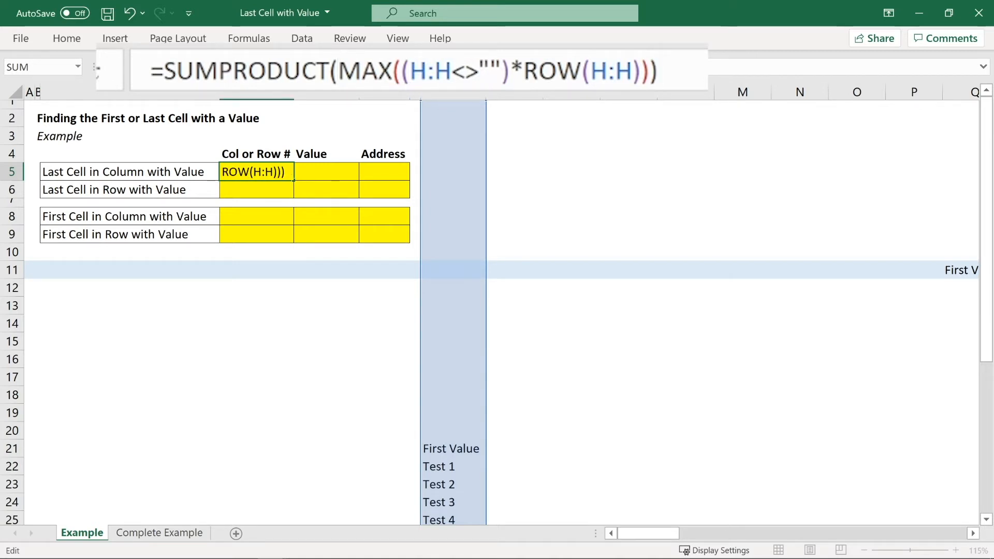
pyautogui.press('Return')
pyautogui.press('Up')
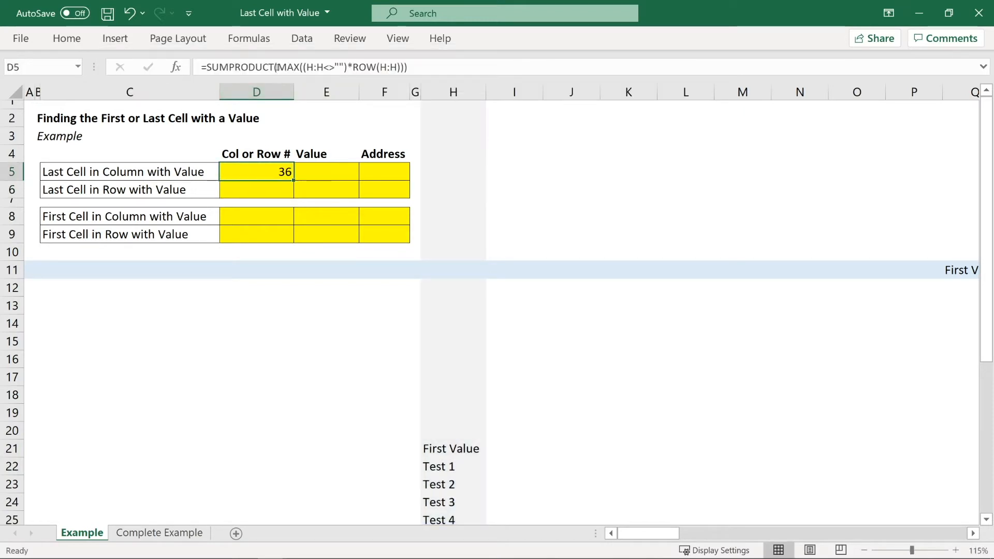
pyautogui.moveTo(277, 66); pyautogui.dragTo(207, 67)
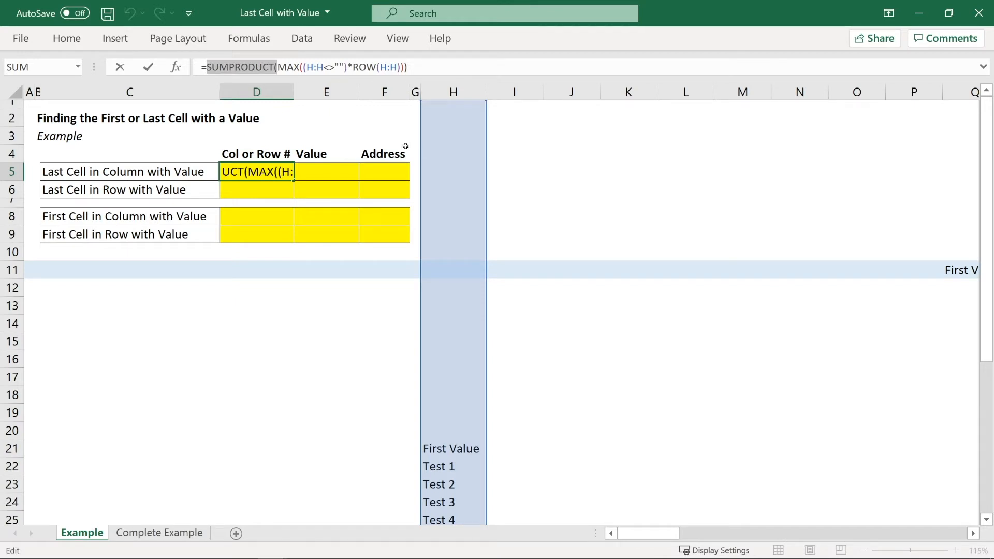
# Commit the SUMPRODUCT formula in D5 and enter =INDEX(H:H,D5) in E5 to return column H's last value
pyautogui.click(267, 67)
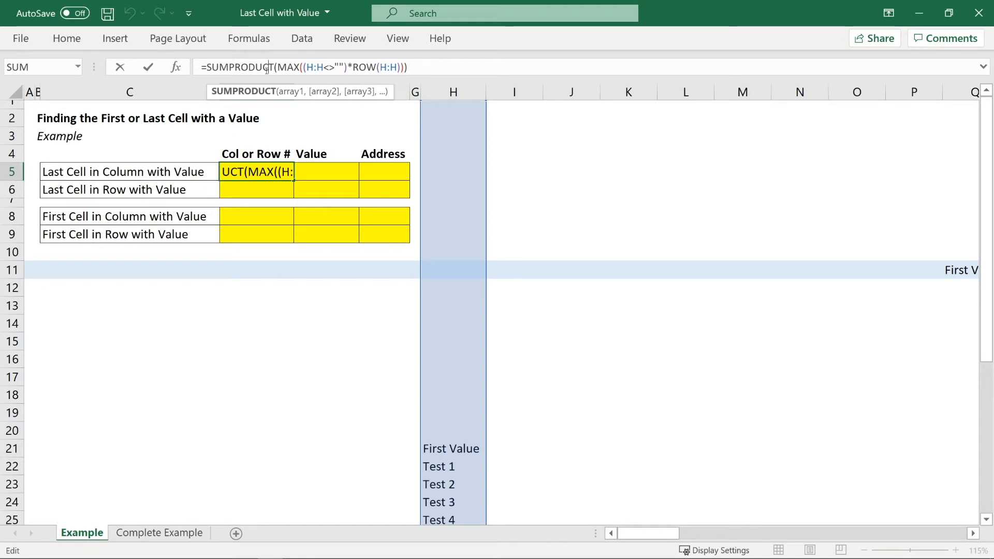
pyautogui.hotkey('ctrl', 'Return')
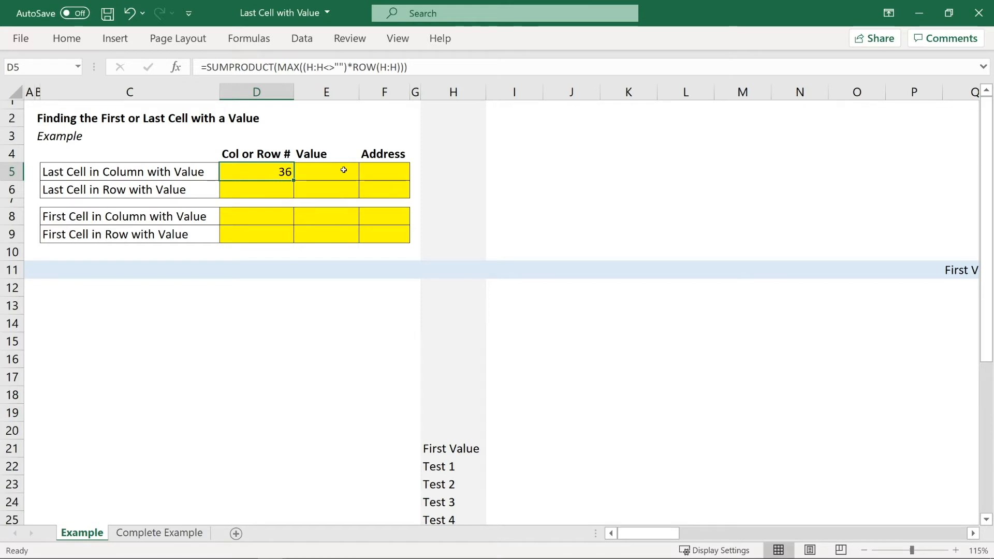
pyautogui.click(344, 170)
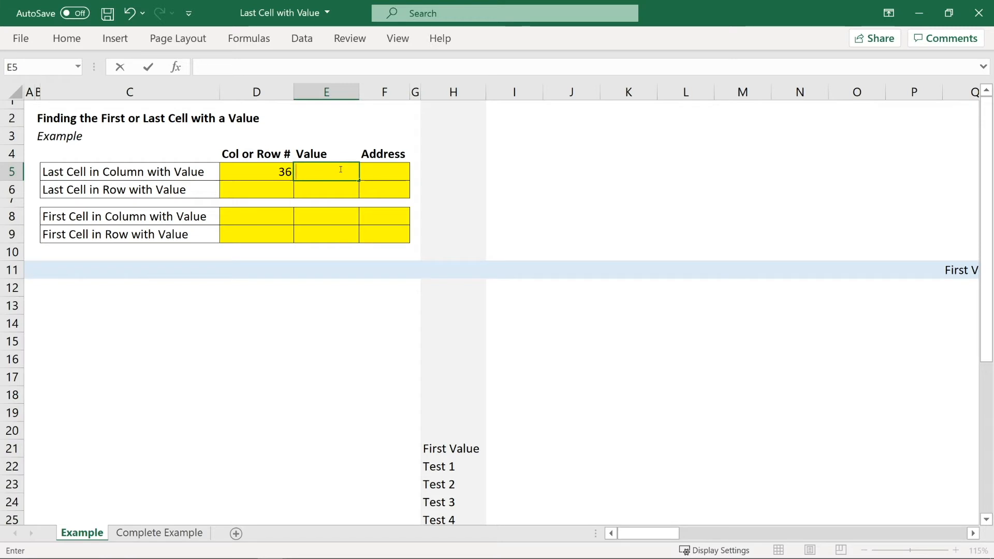
pyautogui.write('=INDEX(')
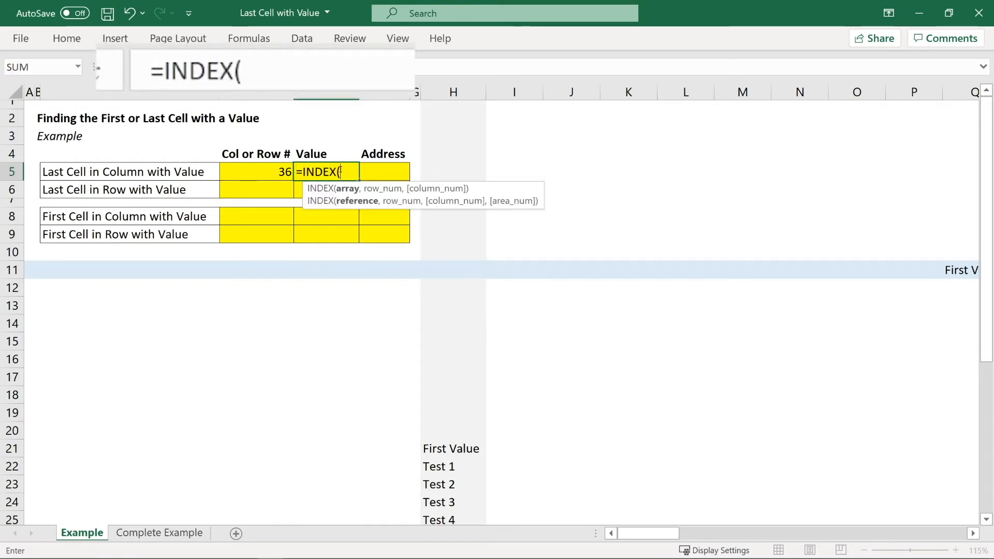
pyautogui.click(457, 89)
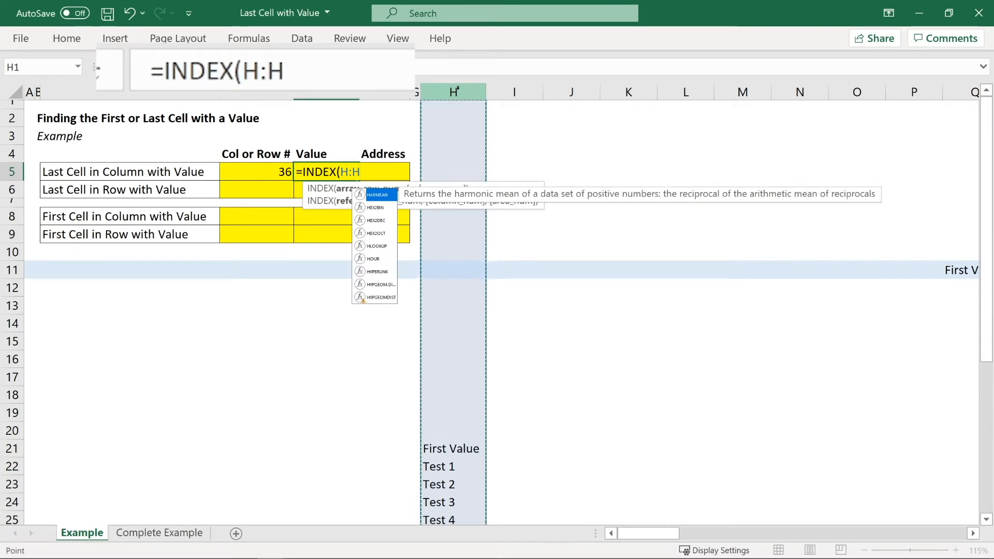
pyautogui.write(',')
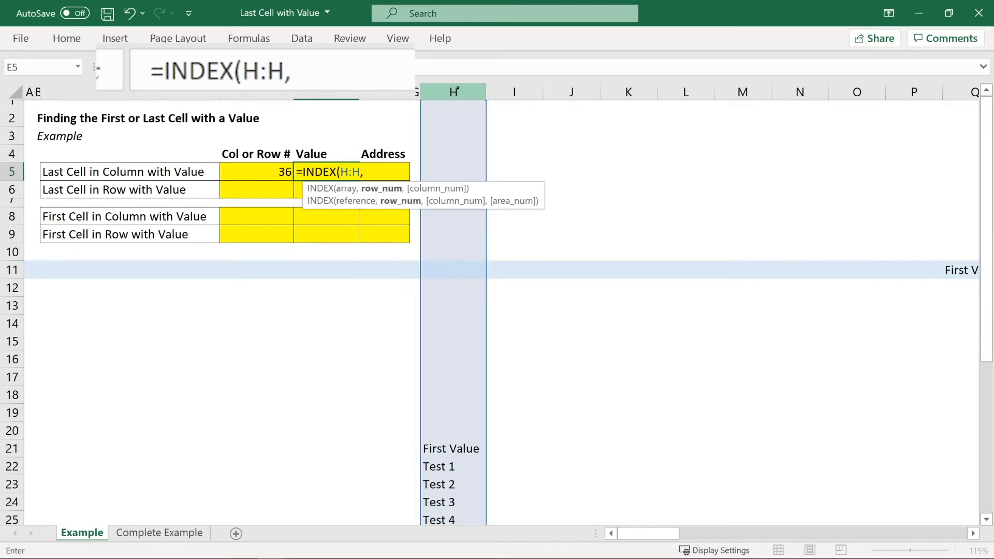
pyautogui.click(241, 171)
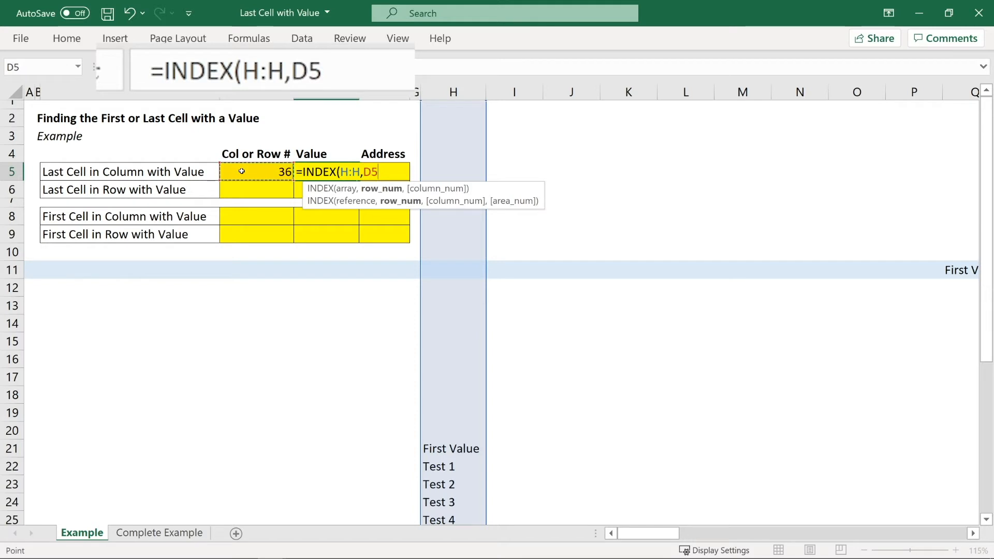
pyautogui.write(')')
pyautogui.hotkey('ctrl', 'Return')
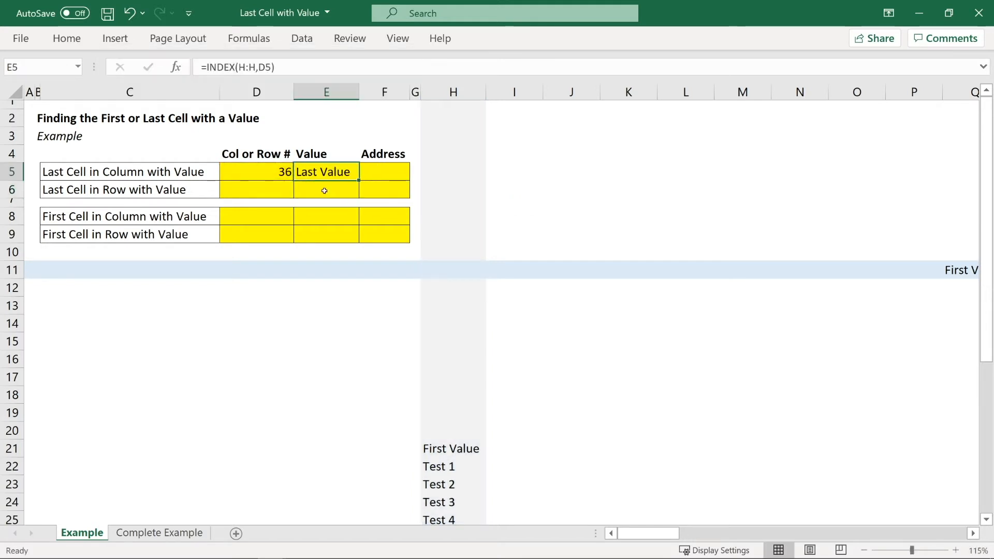
# Begin the address formula in F5 with =CELL("address", using the address info type
pyautogui.click(386, 173)
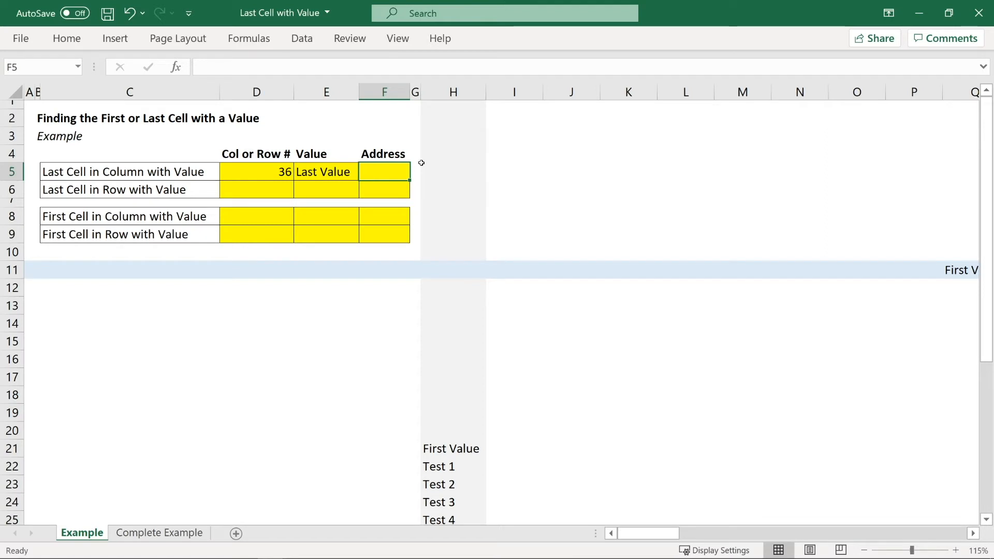
pyautogui.write('=')
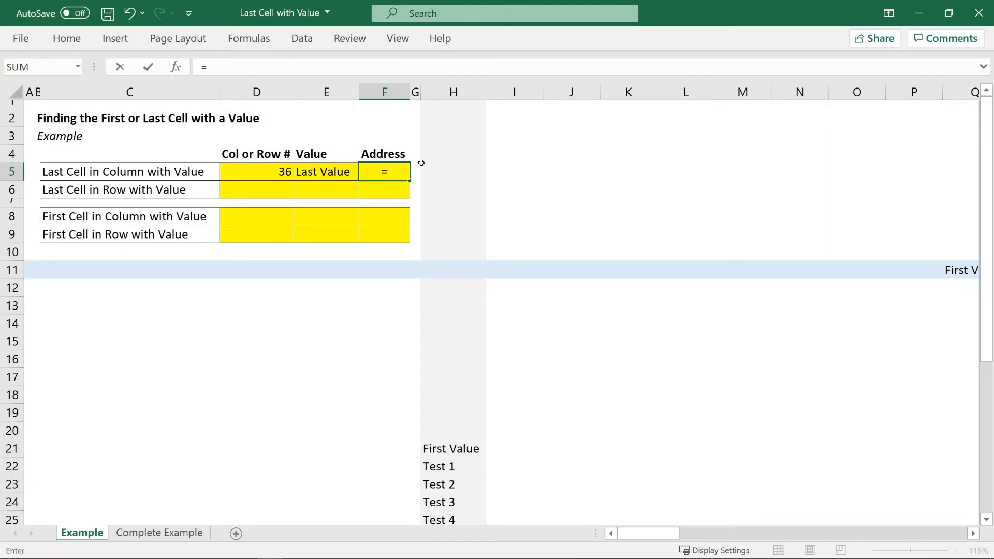
pyautogui.write('CELL')
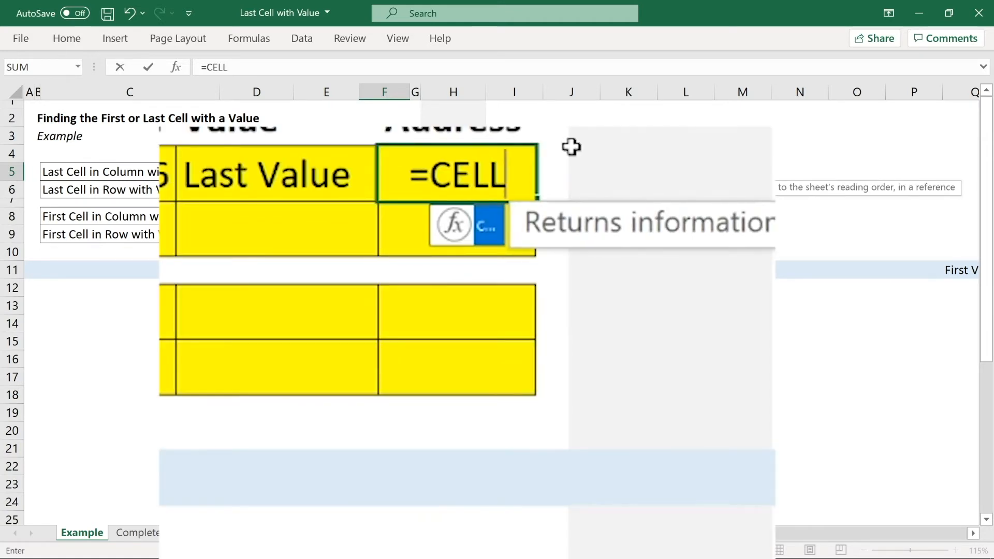
pyautogui.write('(')
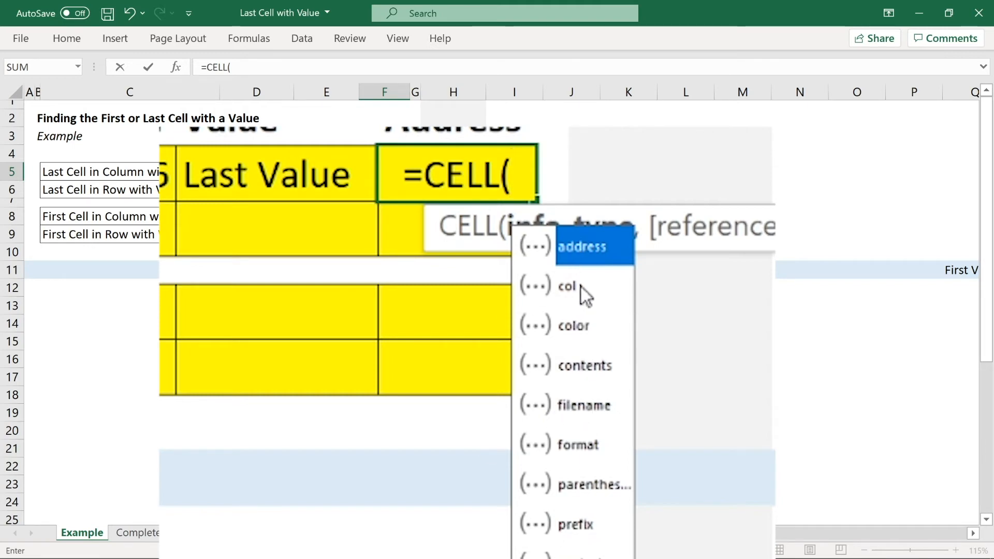
pyautogui.doubleClick(586, 245)
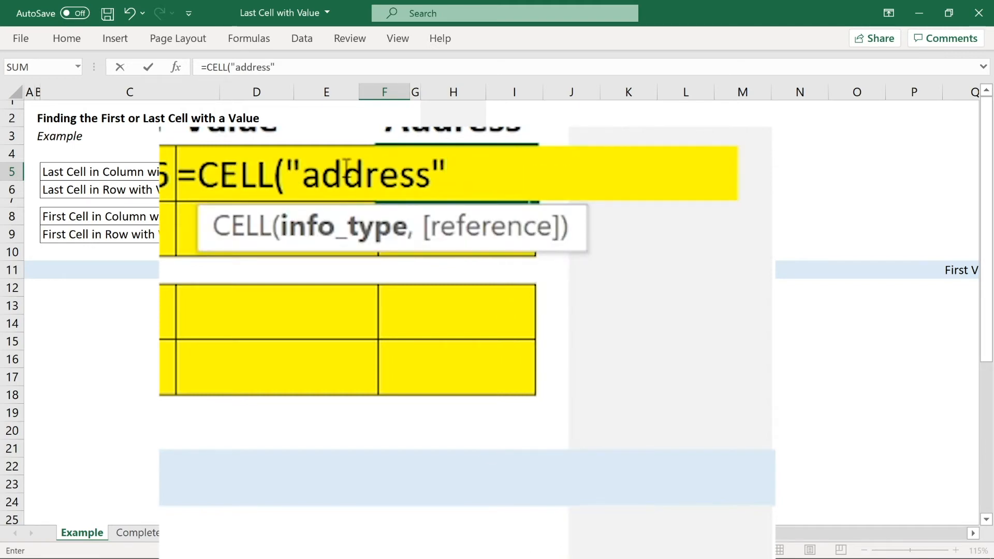
pyautogui.click(294, 67)
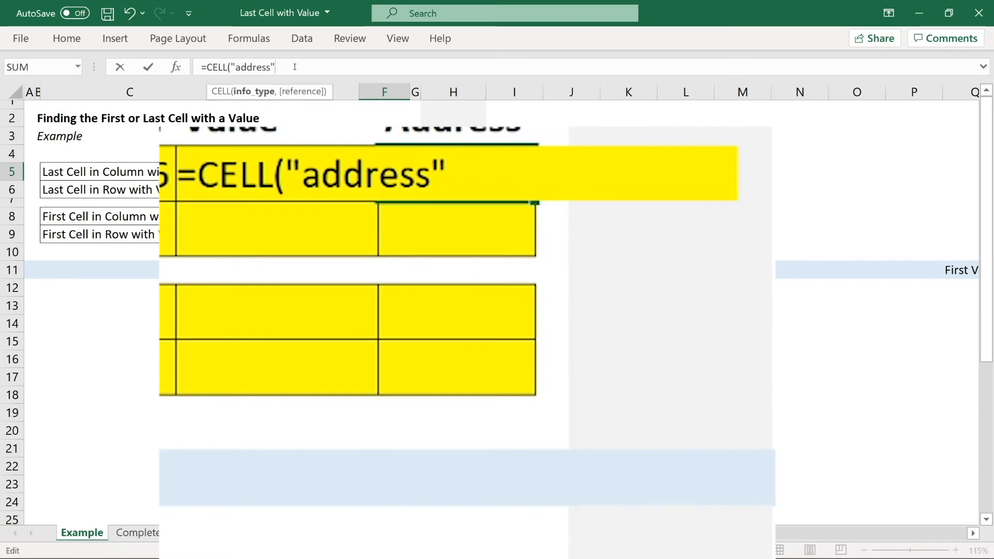
pyautogui.write(',')
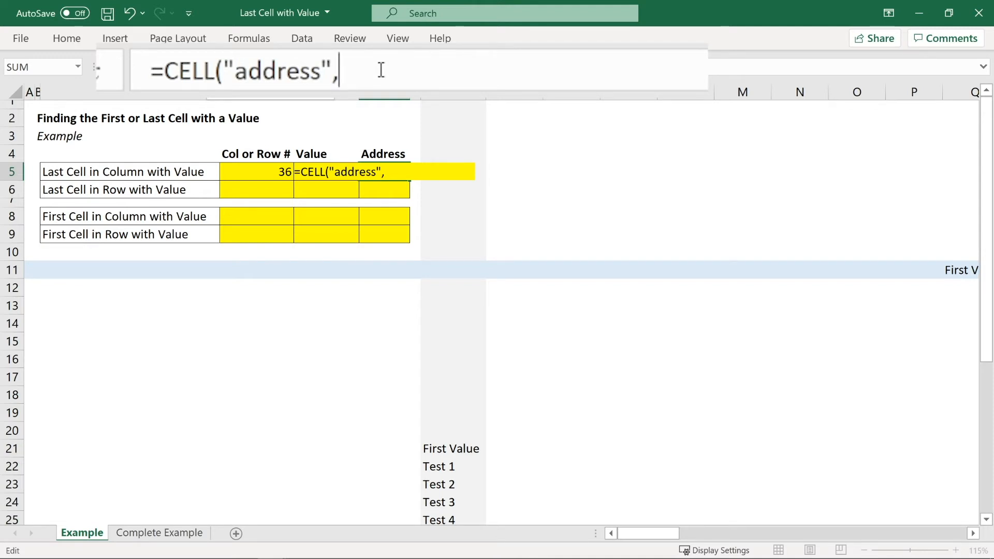
# Complete the F5 formula with INDEX as the cell reference: =CELL("address",INDEX(H:H,D5))
pyautogui.write('INDEX(')
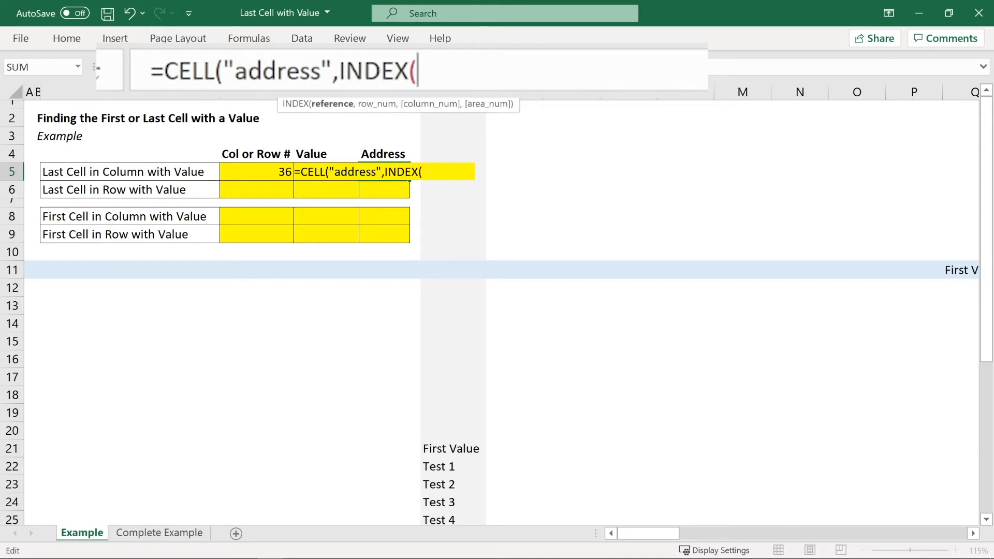
pyautogui.click(453, 92)
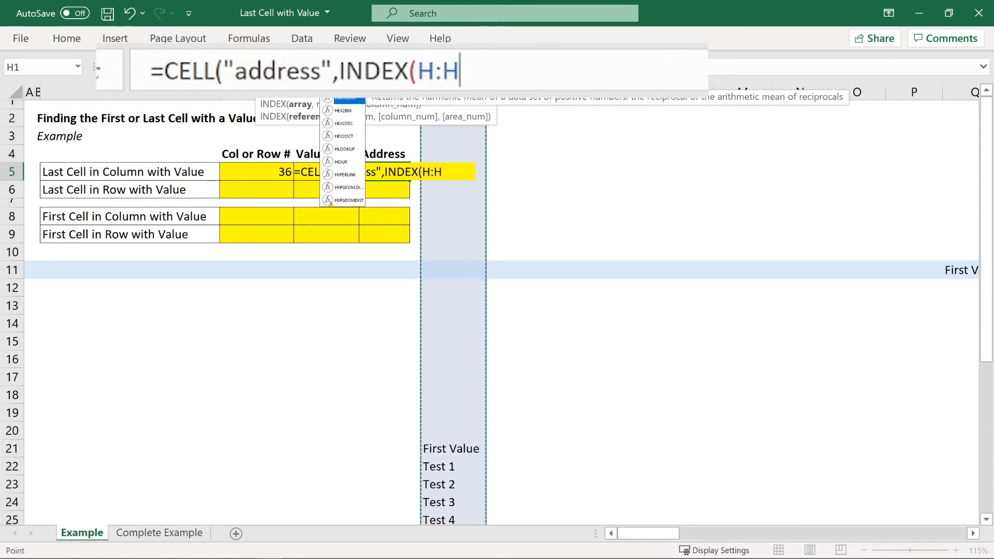
pyautogui.write(',,')
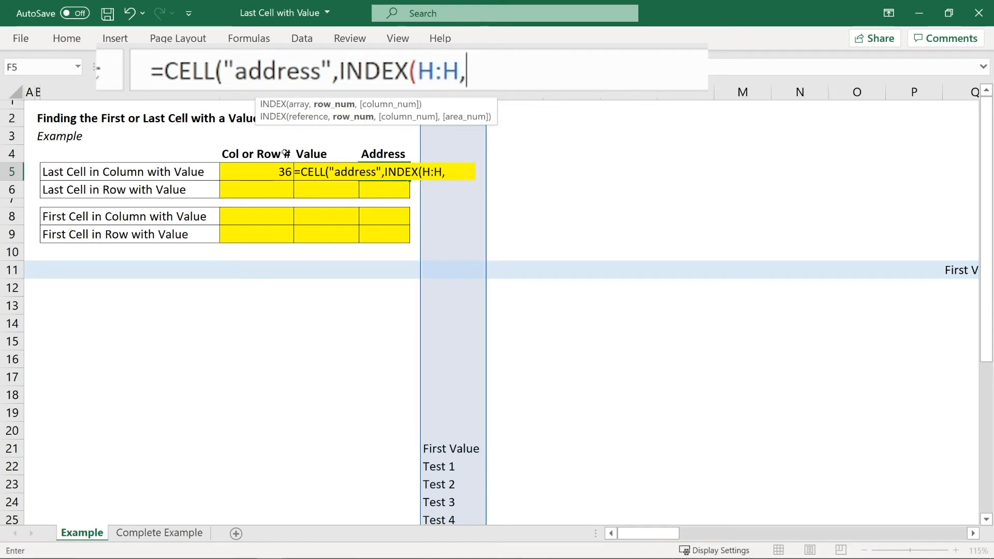
pyautogui.click(273, 174)
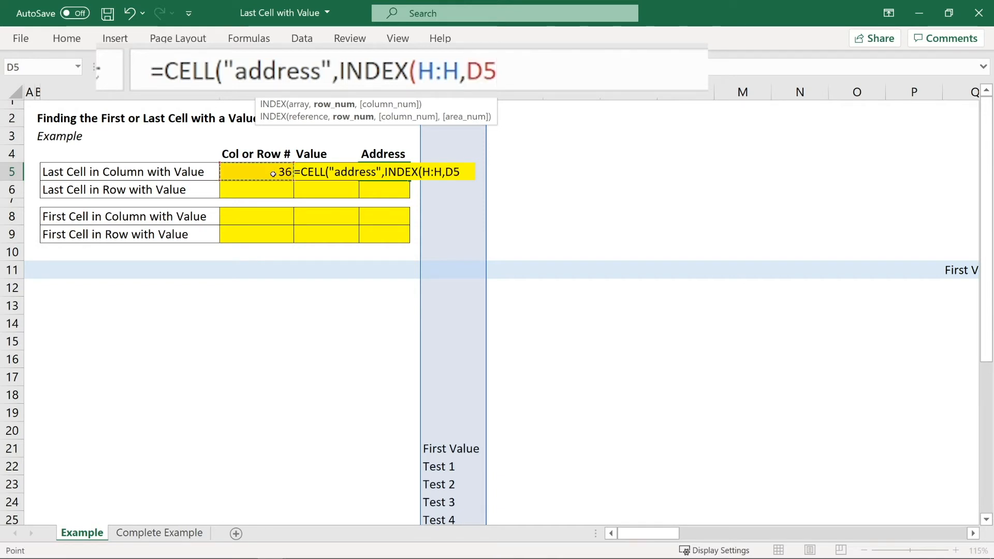
pyautogui.write(')')
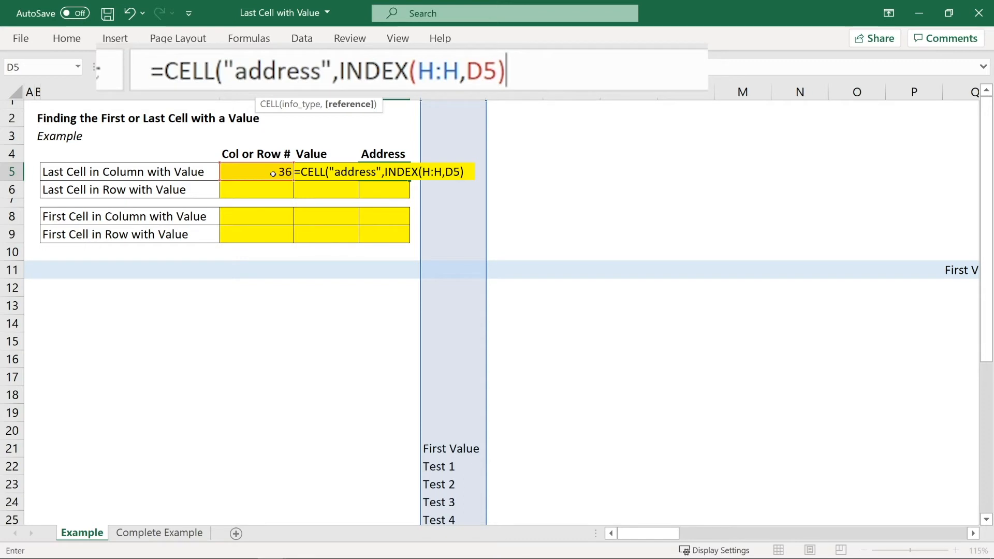
pyautogui.write(')')
pyautogui.press('Return')
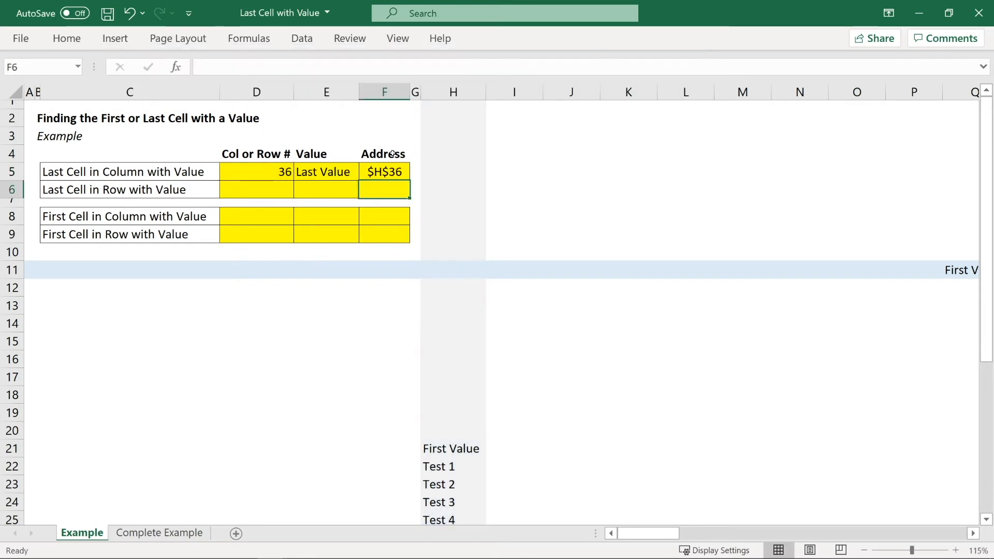
# Examine the H:H reference in the D5 formula and row 11, which the row version has to reference
pyautogui.click(292, 173)
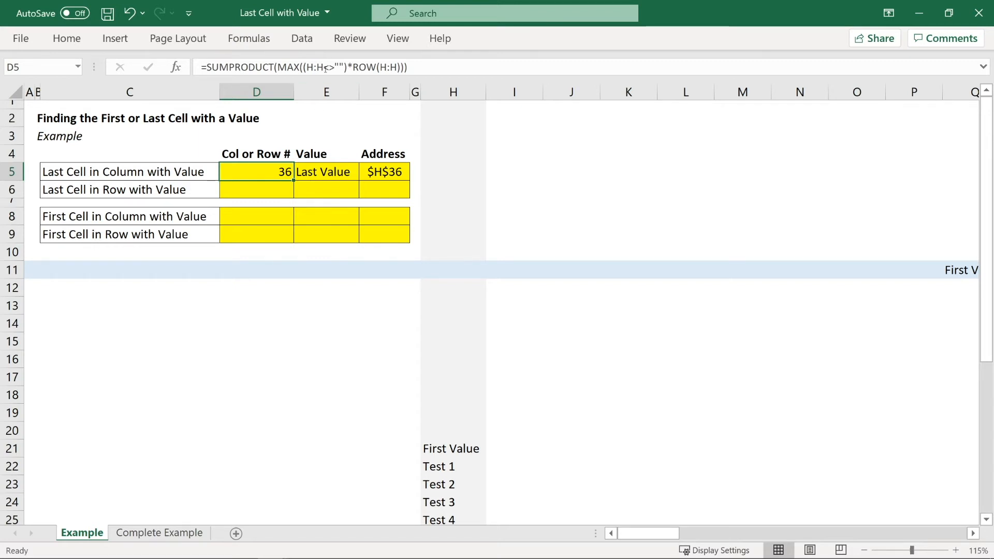
pyautogui.doubleClick(308, 68)
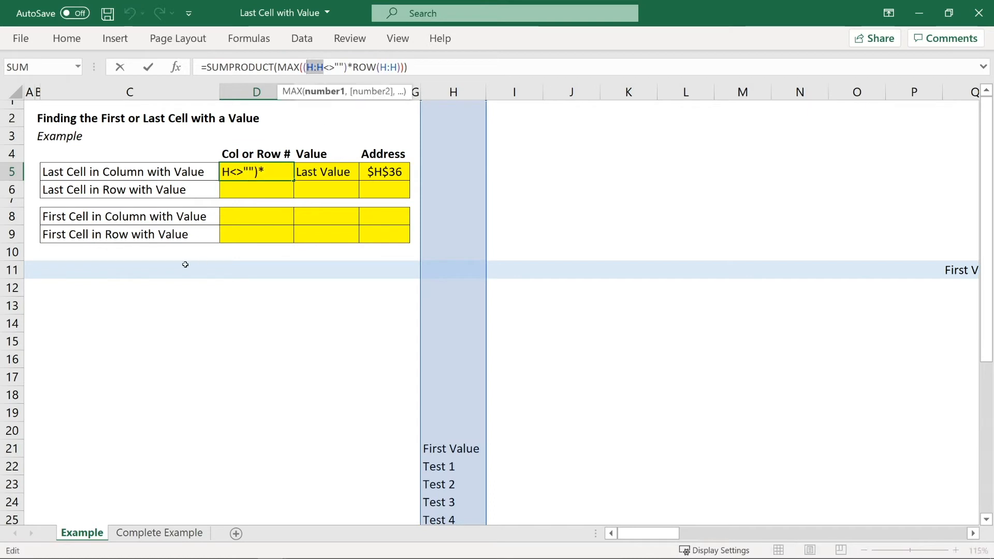
pyautogui.press('Escape')
pyautogui.click(4, 265)
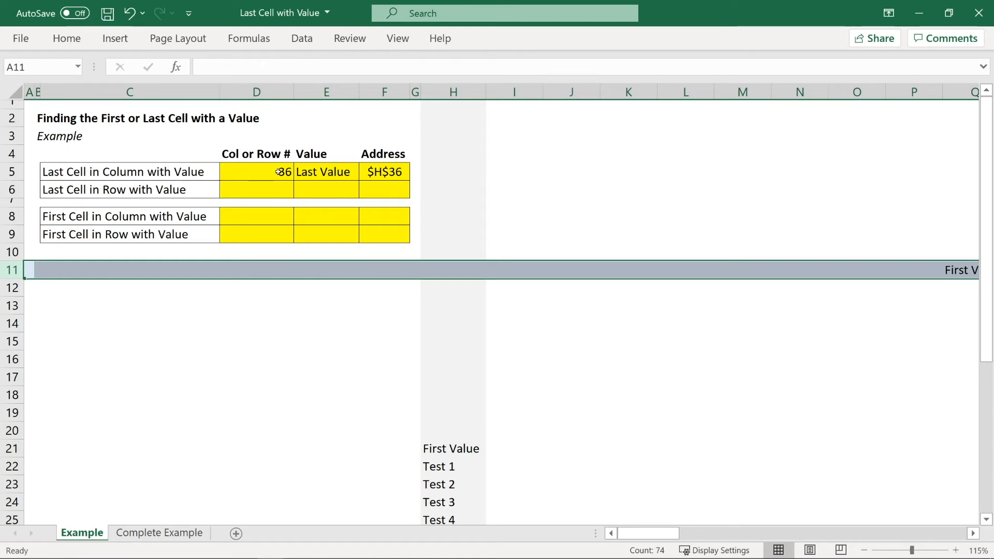
# Copy the formulas from D5:F5 into D6:F6 and select D6
pyautogui.moveTo(278, 172); pyautogui.dragTo(386, 172)
pyautogui.hotkey('ctrl', 'c')
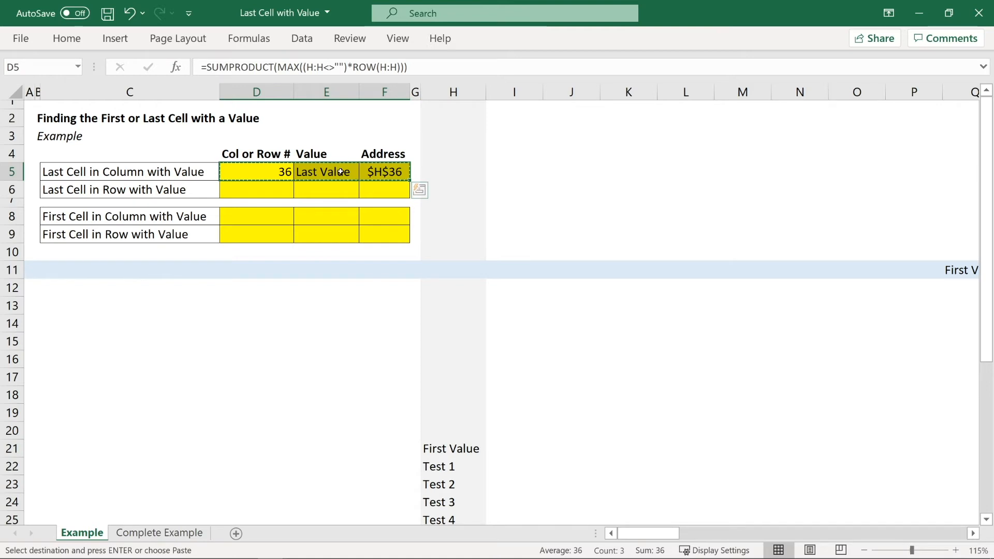
pyautogui.click(267, 190)
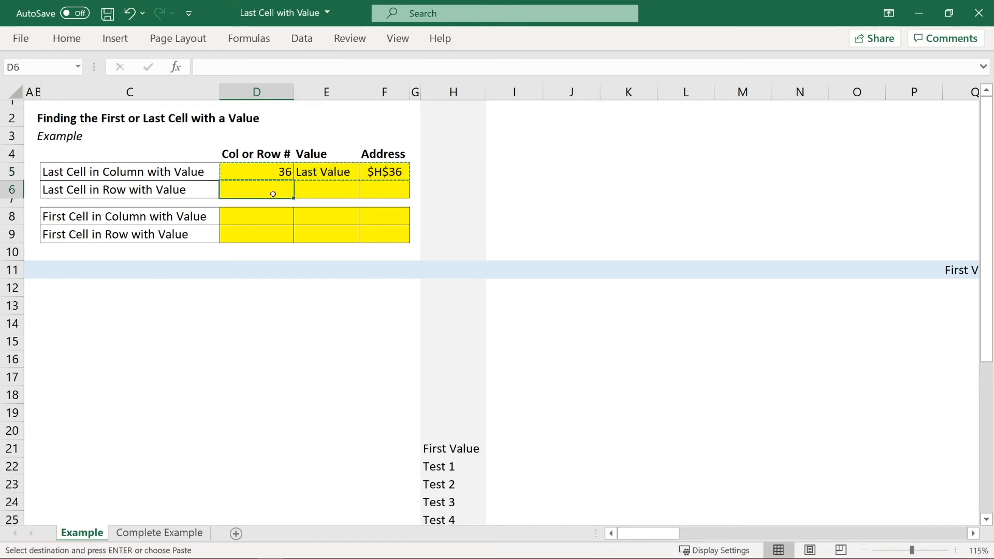
pyautogui.hotkey('ctrl', 'v')
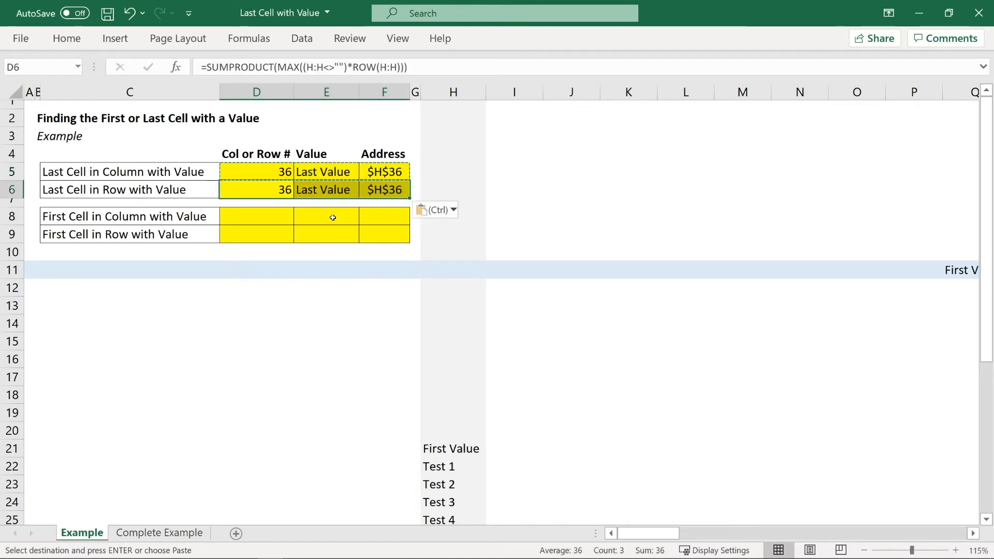
pyautogui.press('Escape')
pyautogui.click(284, 191)
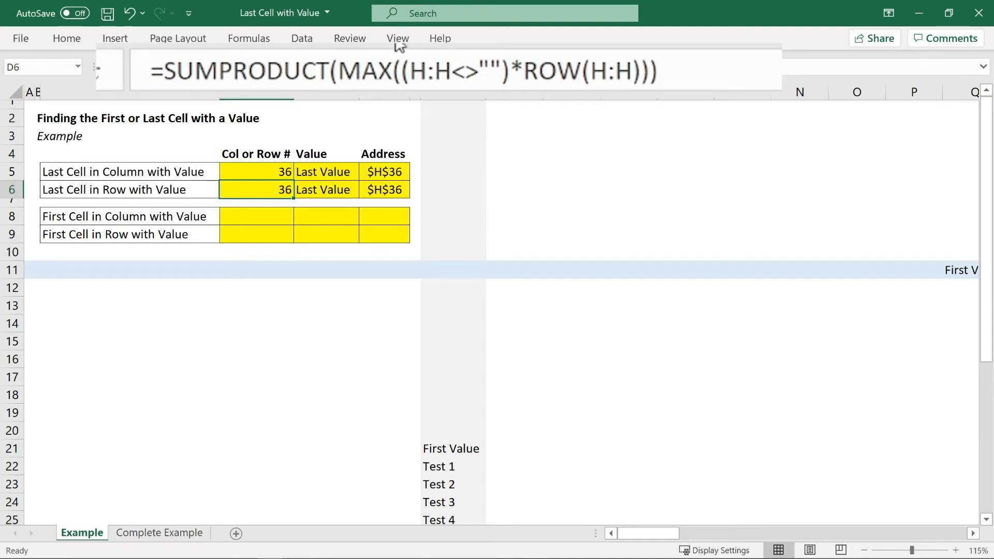
pyautogui.click(446, 72)
pyautogui.press('BackSpace')
pyautogui.press('BackSpace')
pyautogui.press('BackSpace')
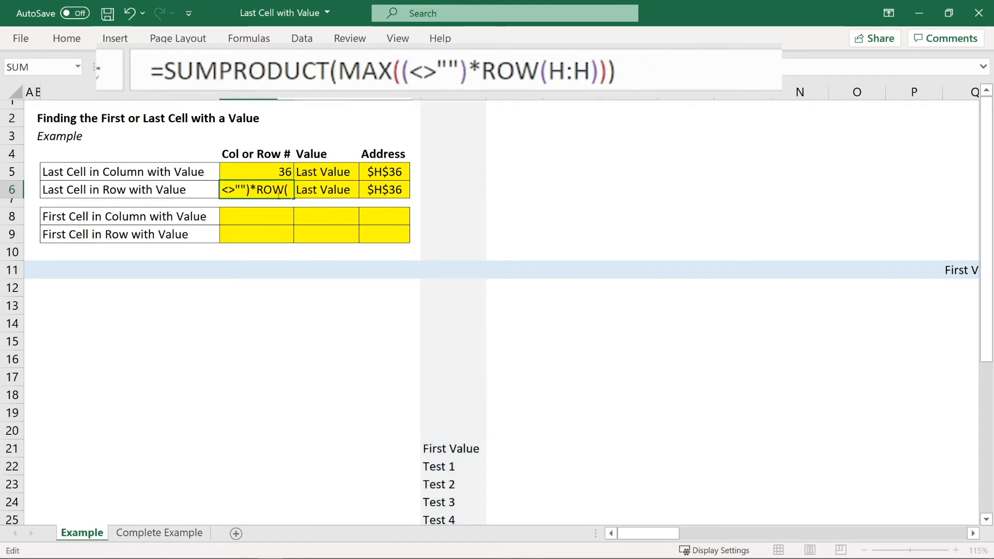
pyautogui.click(9, 270)
pyautogui.press('Escape')
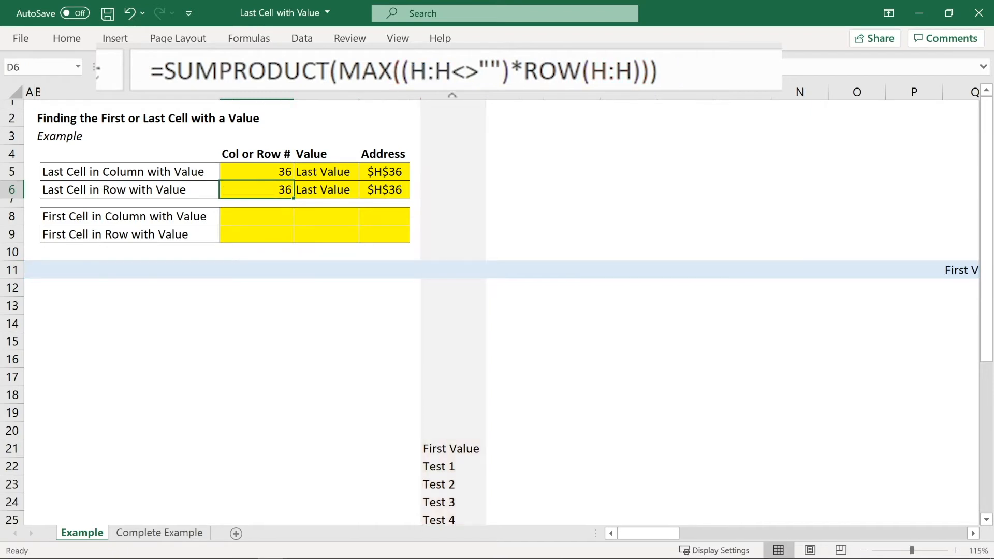
# Replace both H:H references in the D6 formula with row 11: =SUMPRODUCT(MAX((11:11<>"")*ROW(11:11)))
pyautogui.click(452, 72)
pyautogui.moveTo(452, 73); pyautogui.dragTo(410, 73)
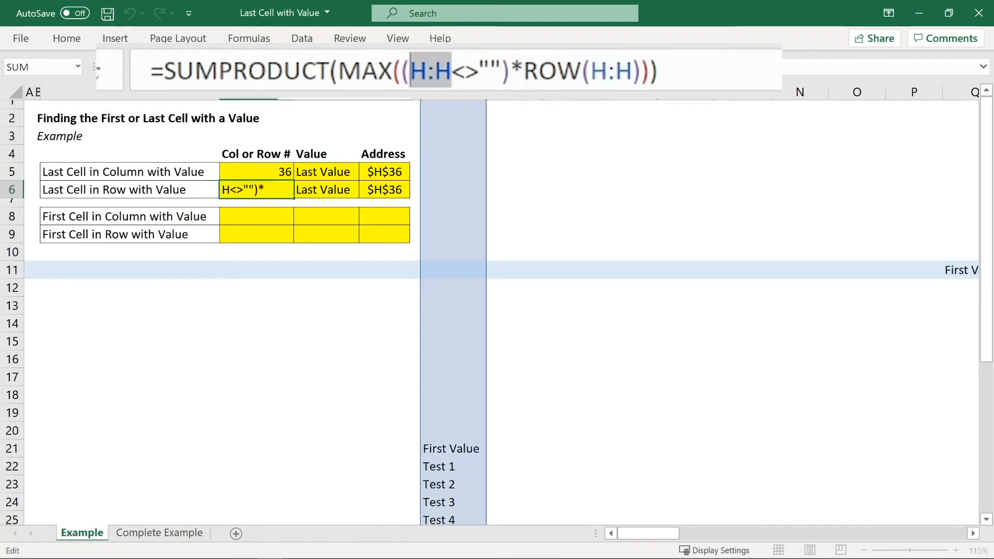
pyautogui.press('Delete')
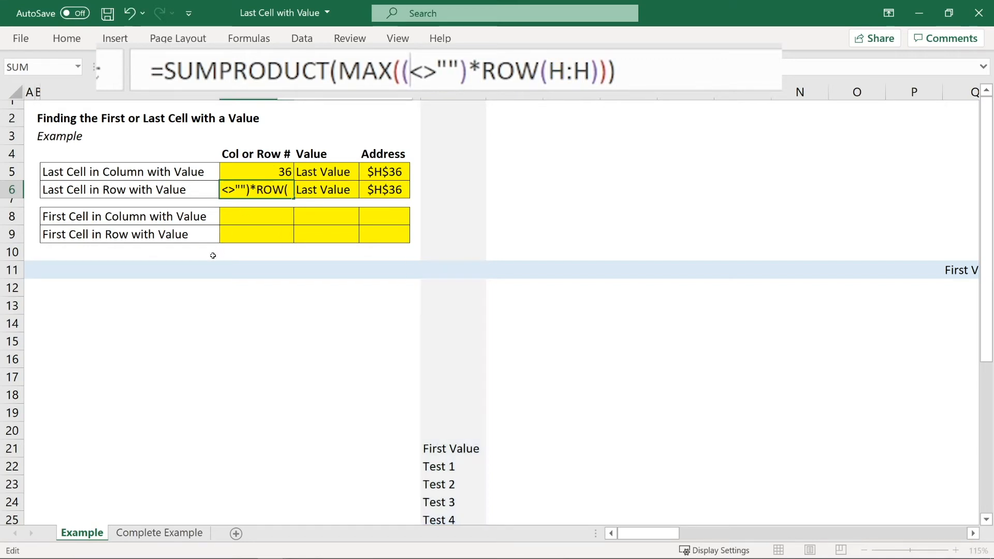
pyautogui.click(4, 270)
pyautogui.moveTo(656, 72)
pyautogui.mouseDown()
pyautogui.moveTo(619, 76)
pyautogui.moveTo(662, 86)
pyautogui.mouseUp()
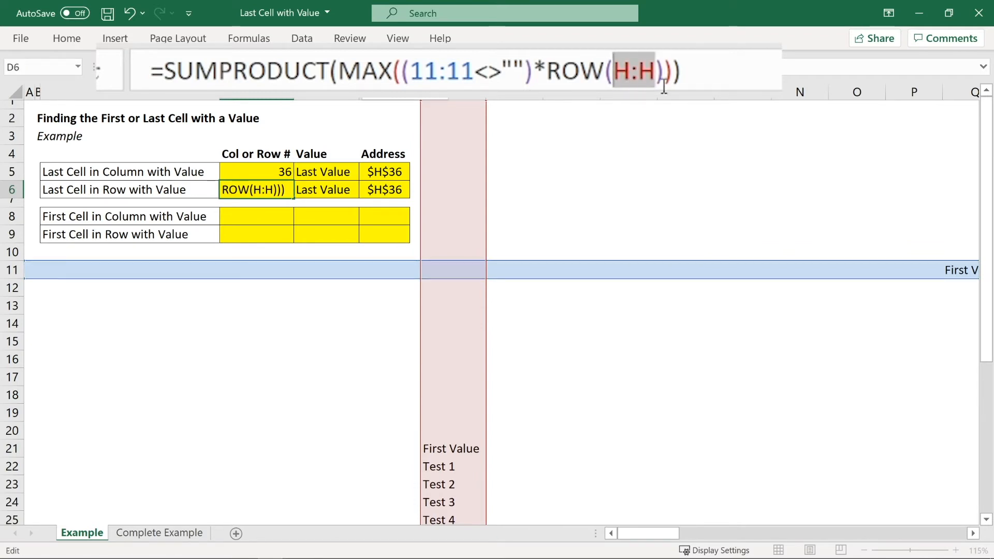
pyautogui.press('Delete')
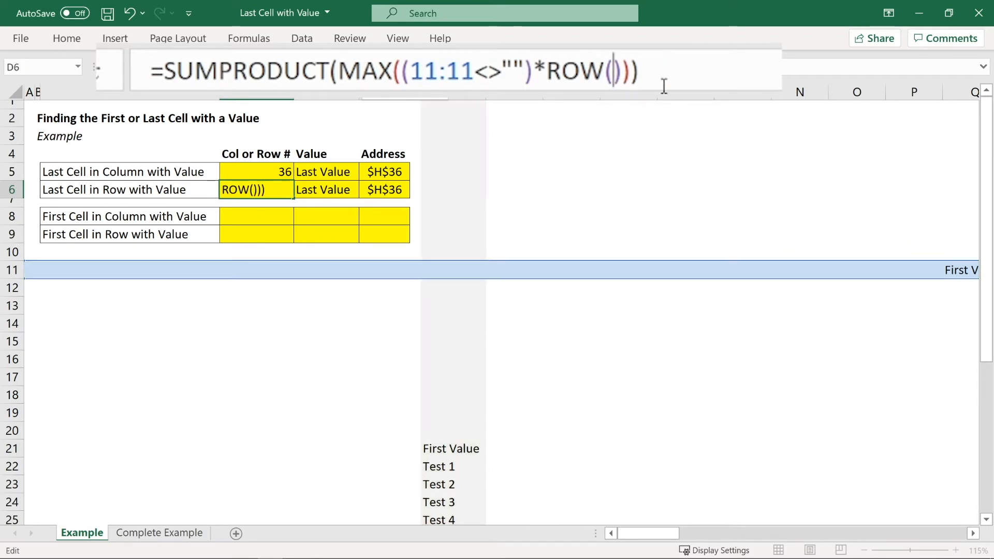
pyautogui.click(5, 270)
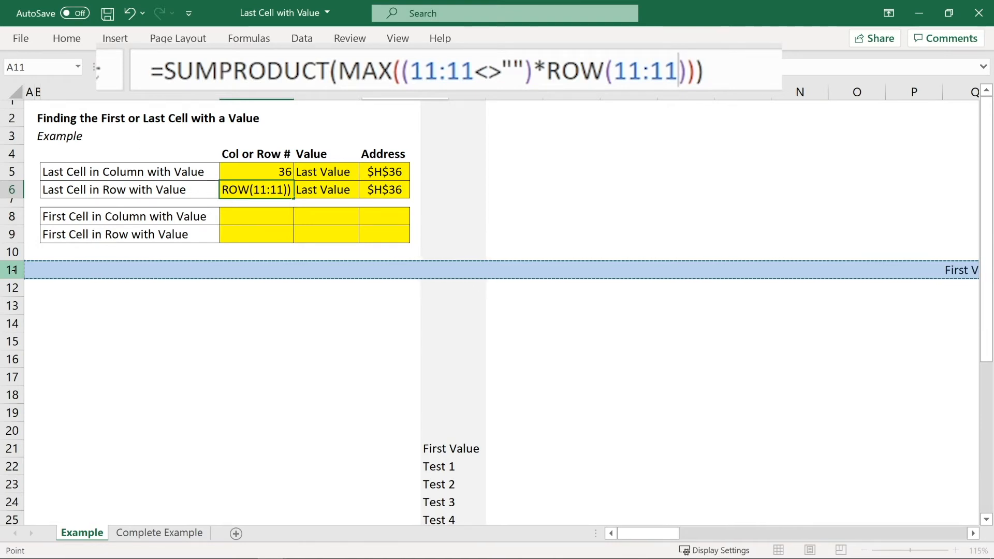
# Replace ROW with COLUMN in the D6 formula, making it =SUMPRODUCT(MAX((11:11<>"")*COLUMN(11:11))), and check row 11's last filled column
pyautogui.click(605, 72)
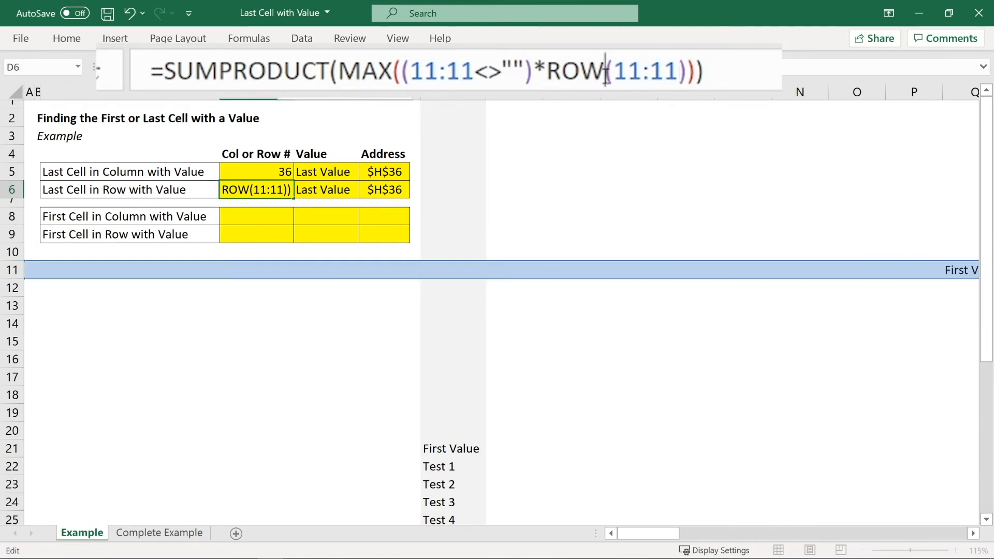
pyautogui.press('BackSpace')
pyautogui.press('BackSpace')
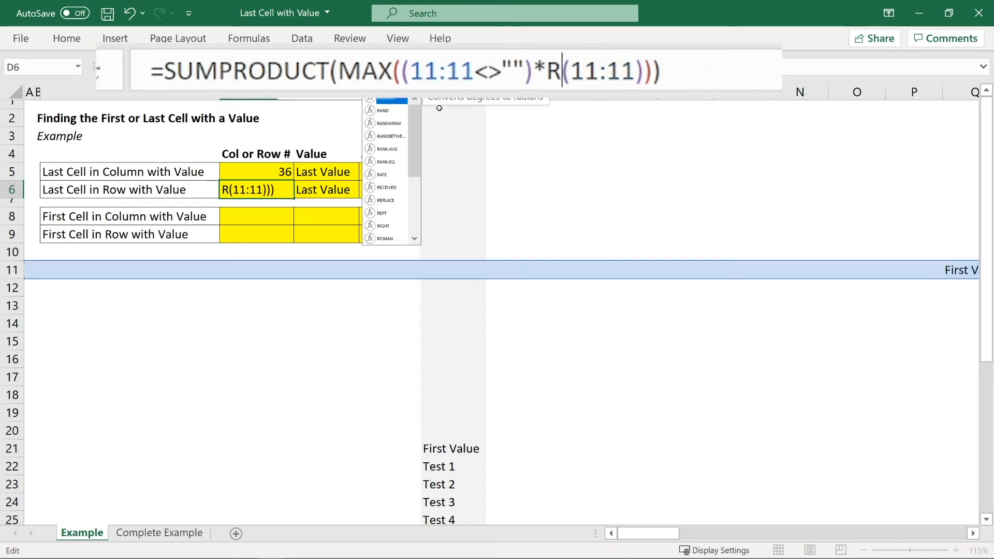
pyautogui.press('BackSpace')
pyautogui.write('COLUM')
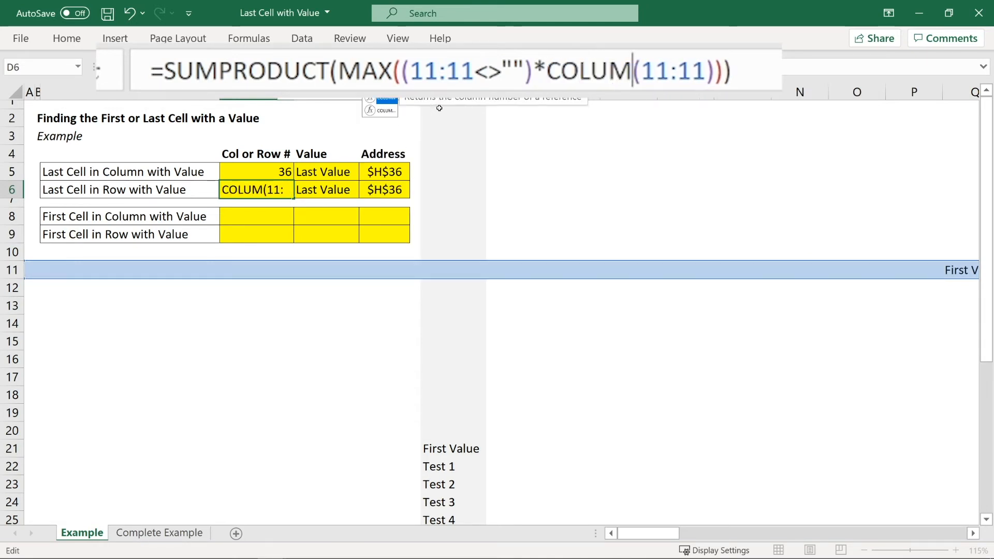
pyautogui.write('N')
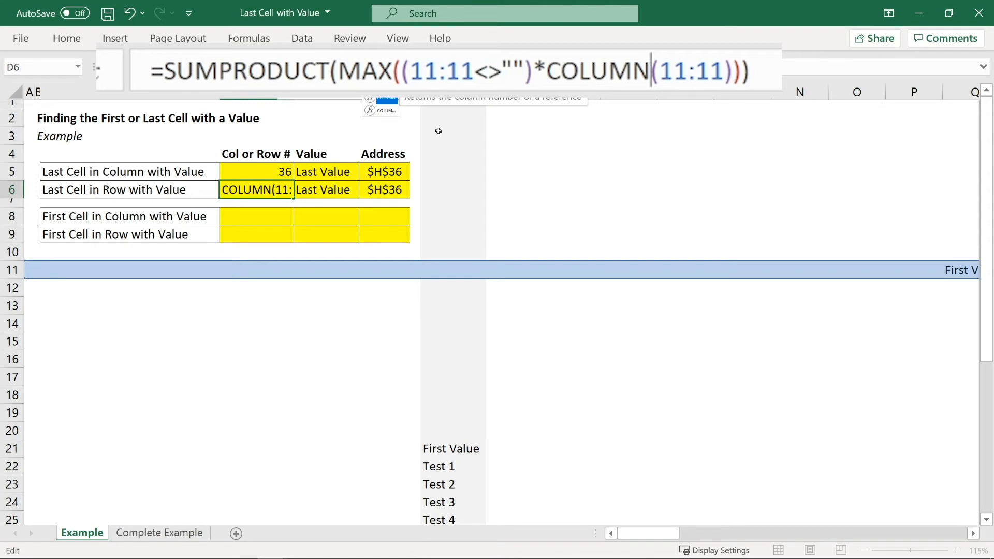
pyautogui.hotkey('ctrl', 'Return')
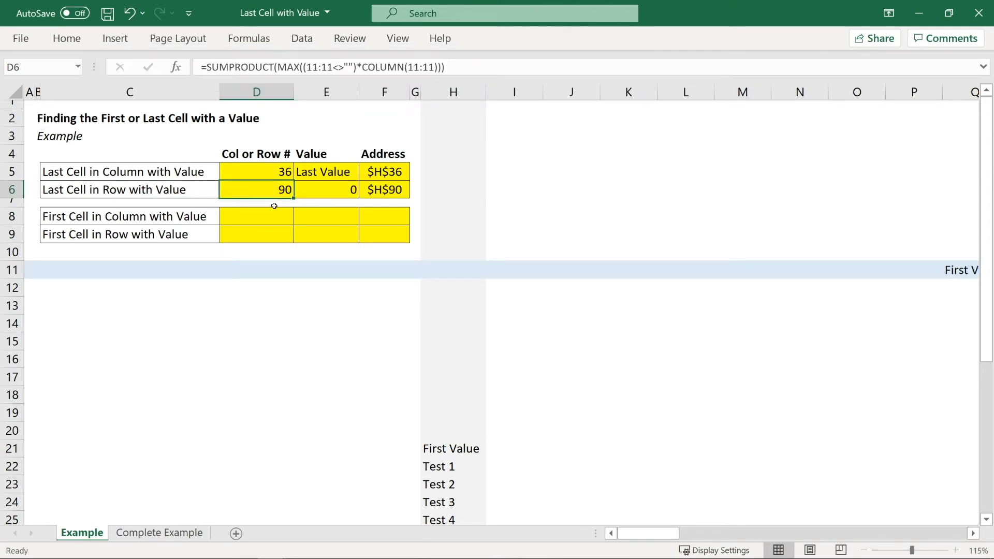
pyautogui.moveTo(650, 533)
pyautogui.mouseDown()
pyautogui.moveTo(836, 530)
pyautogui.moveTo(959, 512)
pyautogui.mouseUp()
pyautogui.click(911, 92)
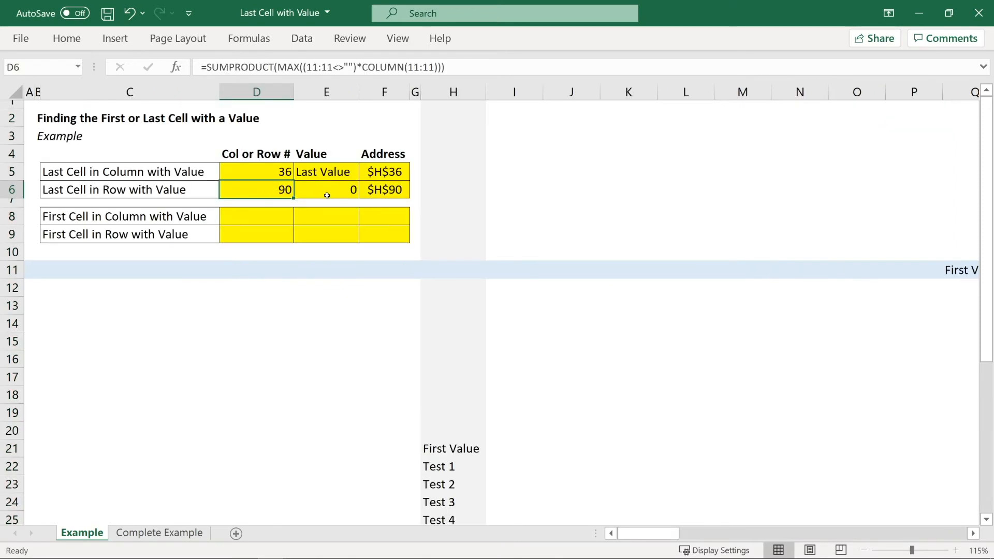
# Replace the H:H reference in the E6 formula with row 11: =INDEX(11:11,D6)
pyautogui.click(327, 196)
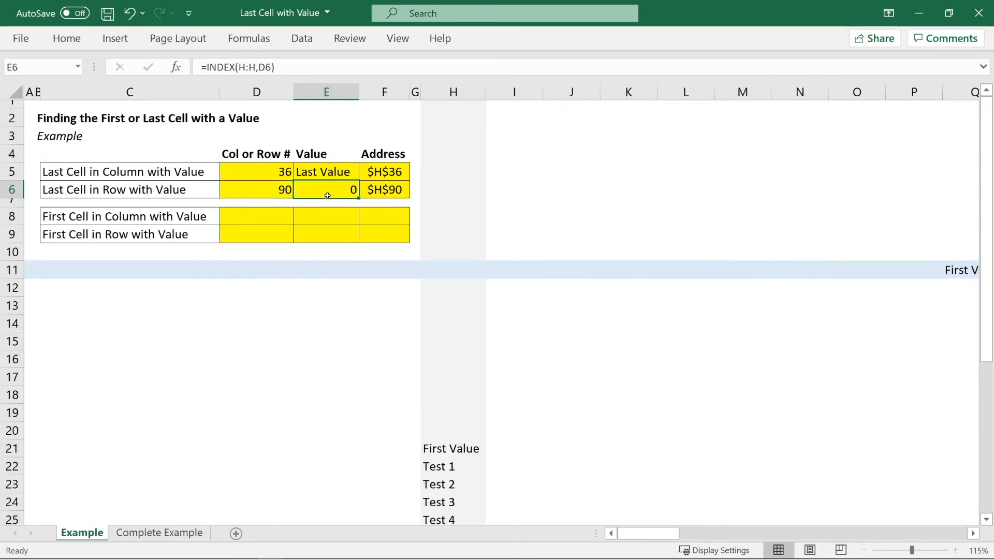
pyautogui.click(254, 75)
pyautogui.press('BackSpace')
pyautogui.press('BackSpace')
pyautogui.press('BackSpace')
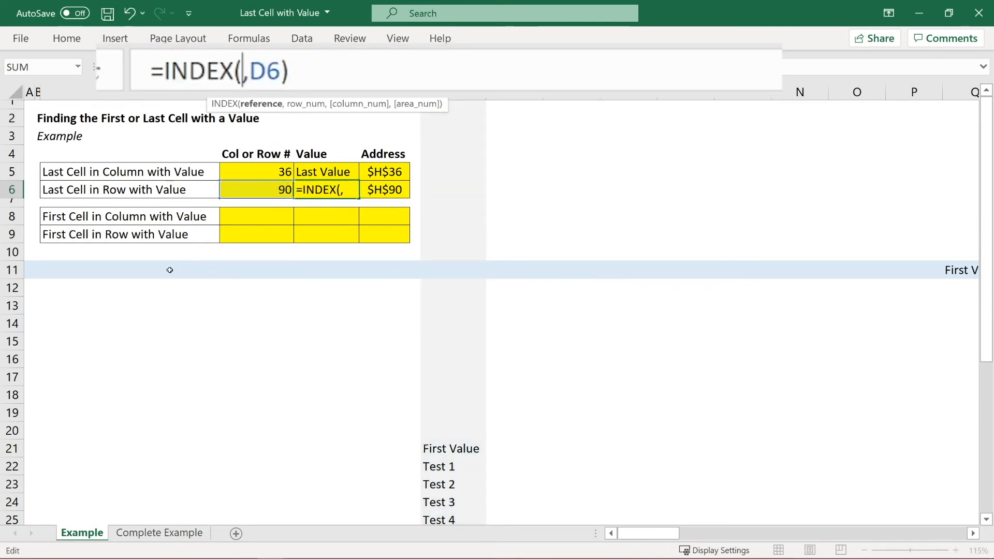
pyautogui.click(15, 269)
pyautogui.press('Return')
# Replace the H:H reference in the F6 formula with row 11: =CELL("address",INDEX(11:11,D6))
pyautogui.click(392, 191)
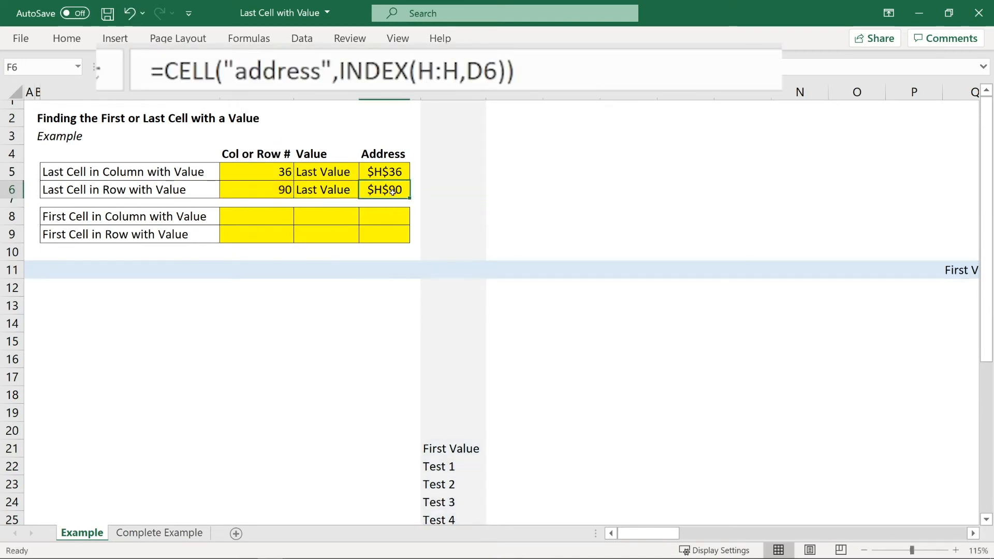
pyautogui.click(461, 70)
pyautogui.press('BackSpace')
pyautogui.press('BackSpace')
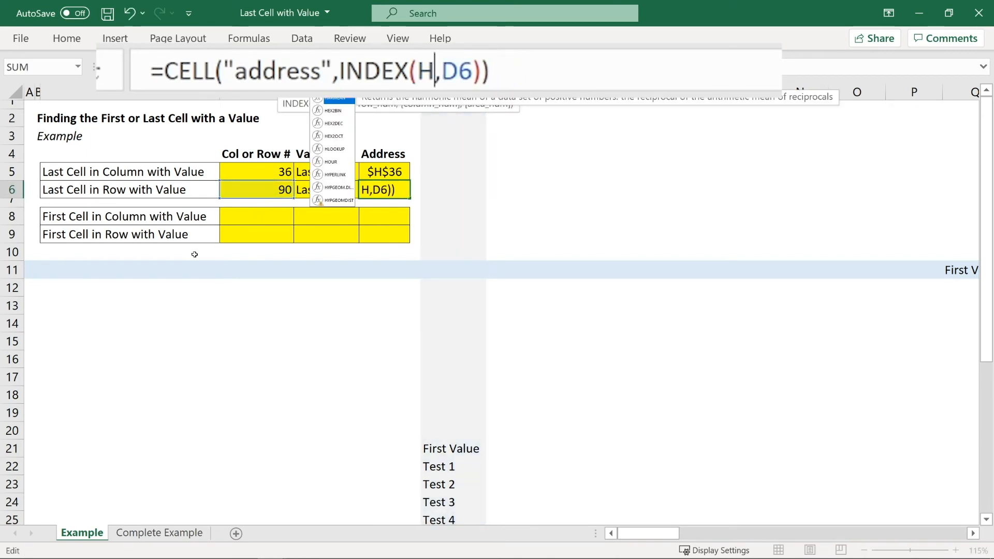
pyautogui.press('BackSpace')
pyautogui.click(12, 270)
pyautogui.press('Return')
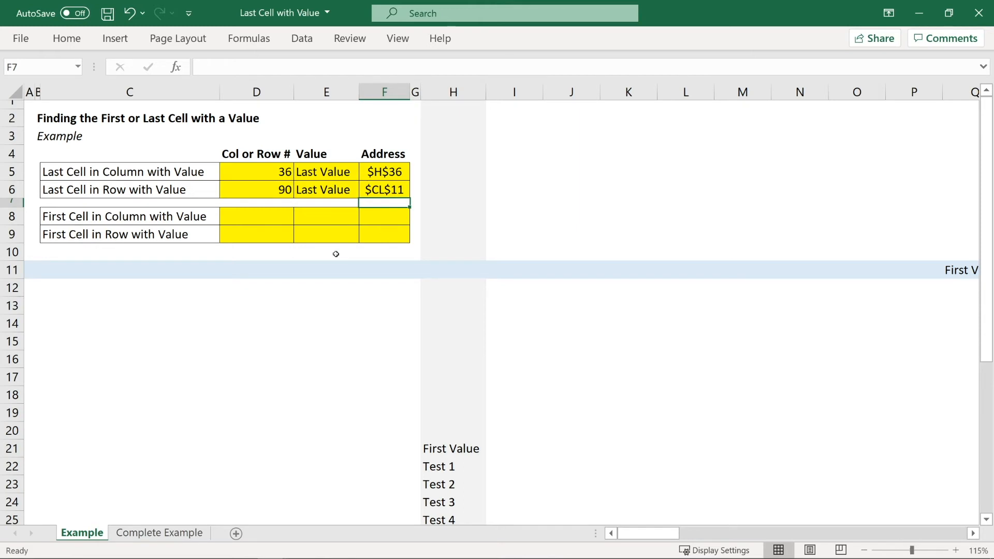
# Try to replace MAX with MIN in the D5 formula
pyautogui.click(270, 173)
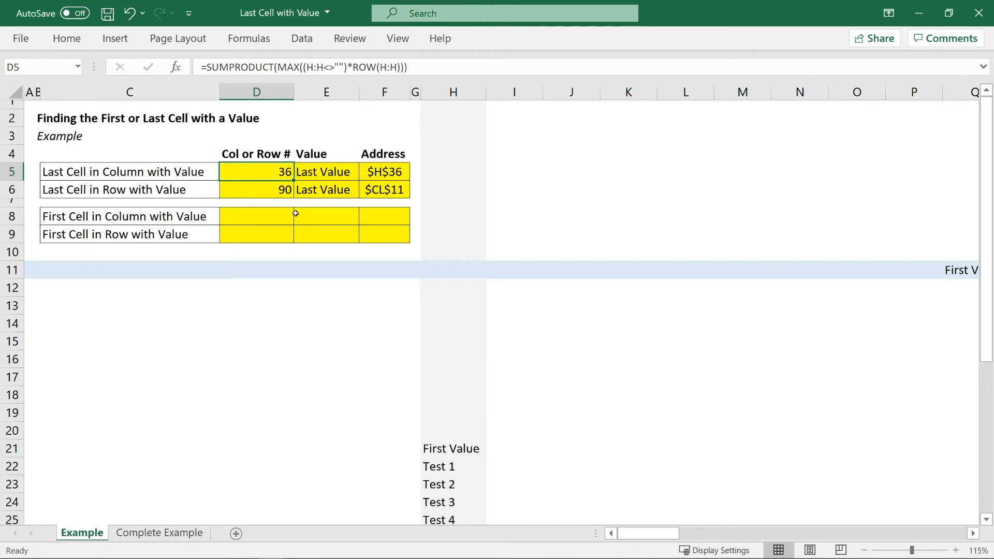
pyautogui.doubleClick(287, 67)
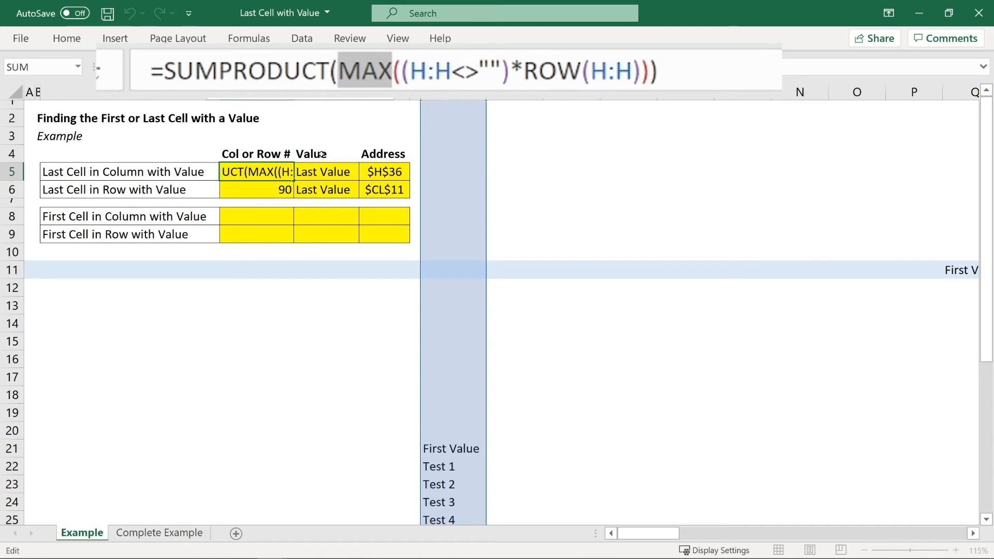
pyautogui.write('MIN')
pyautogui.press('Escape')
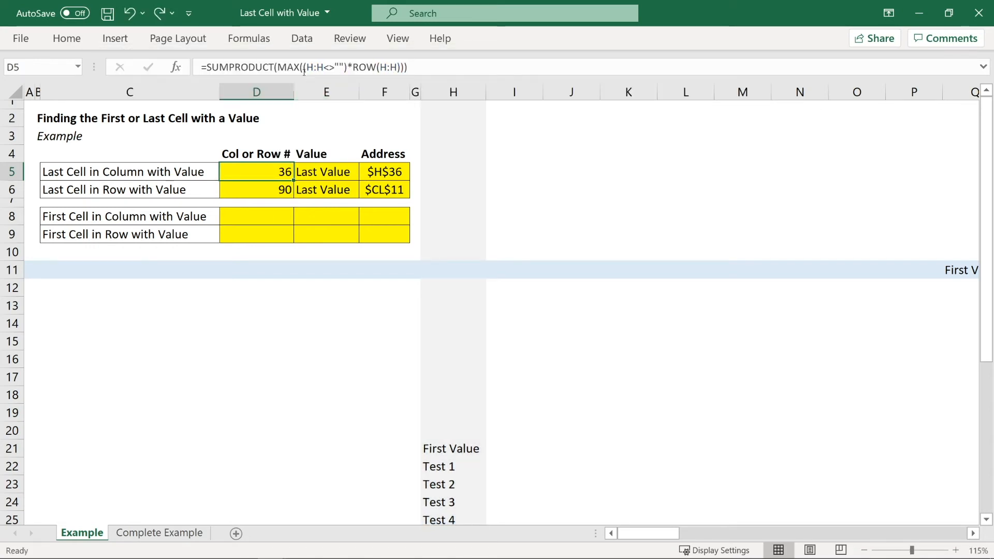
# Examine the (H:H<>"")*ROW(H:H) argument in D5 and its products in column K of Book1, comparing empty rows with filled ones
pyautogui.moveTo(303, 69); pyautogui.dragTo(401, 69)
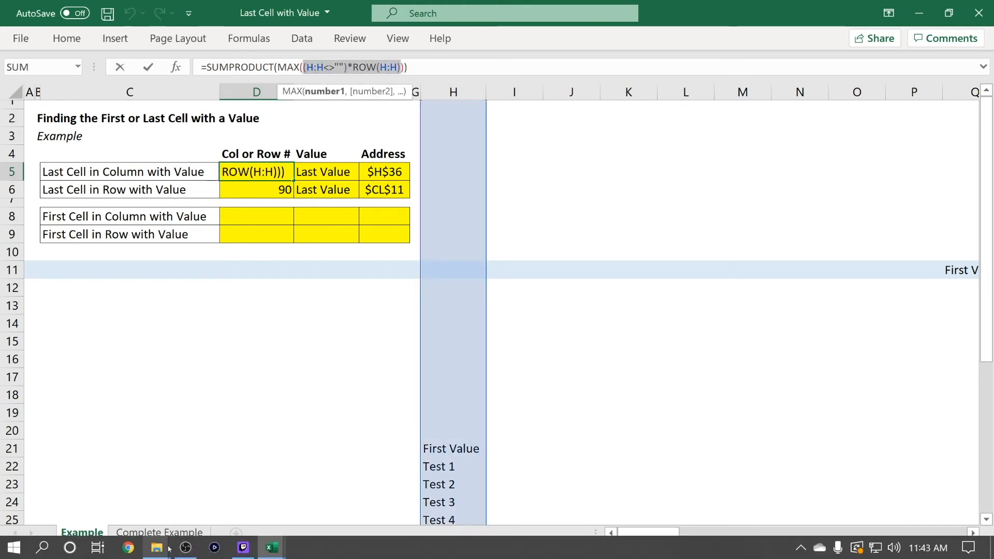
pyautogui.press('Escape')
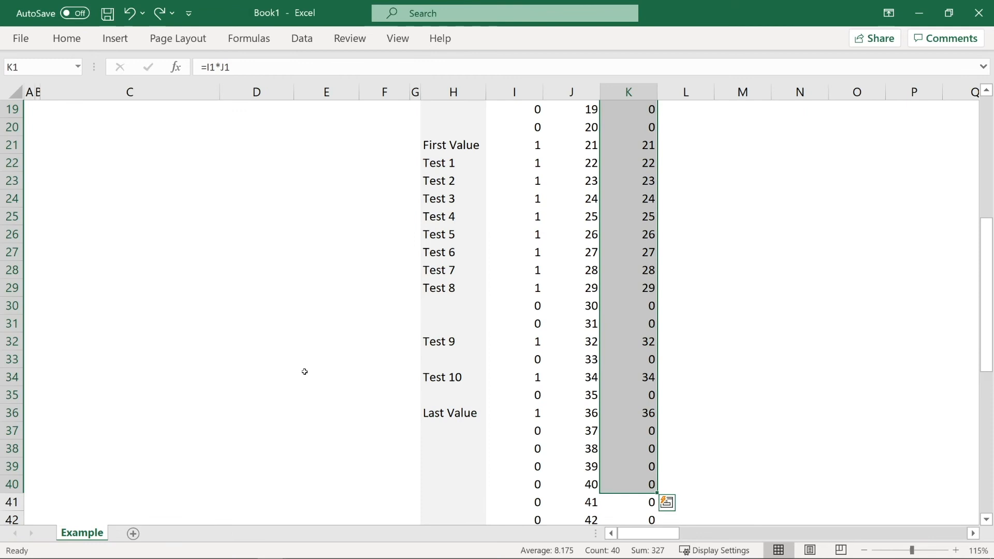
pyautogui.click(632, 129)
pyautogui.scroll(6, 632, 194)
pyautogui.moveTo(633, 119); pyautogui.dragTo(636, 388)
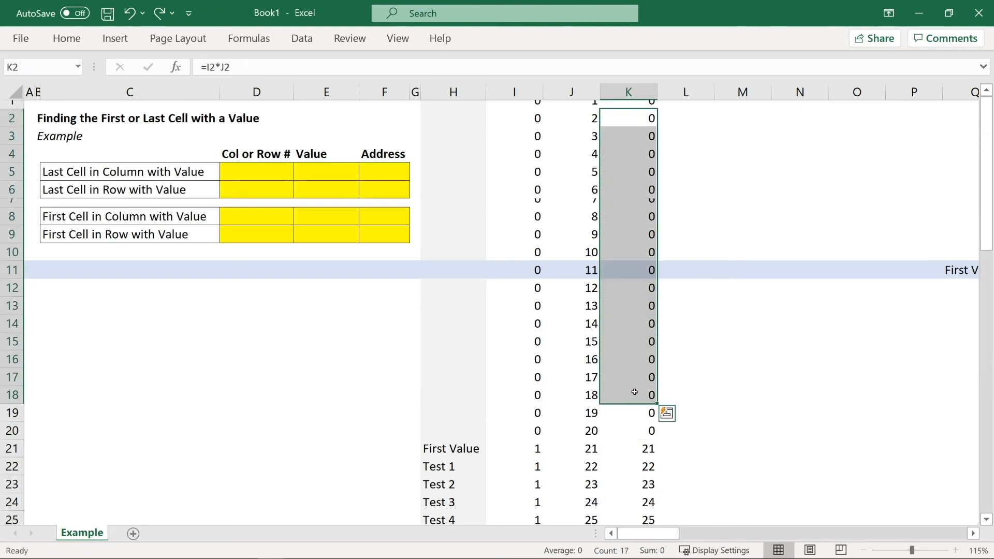
pyautogui.scroll(-2, 636, 383)
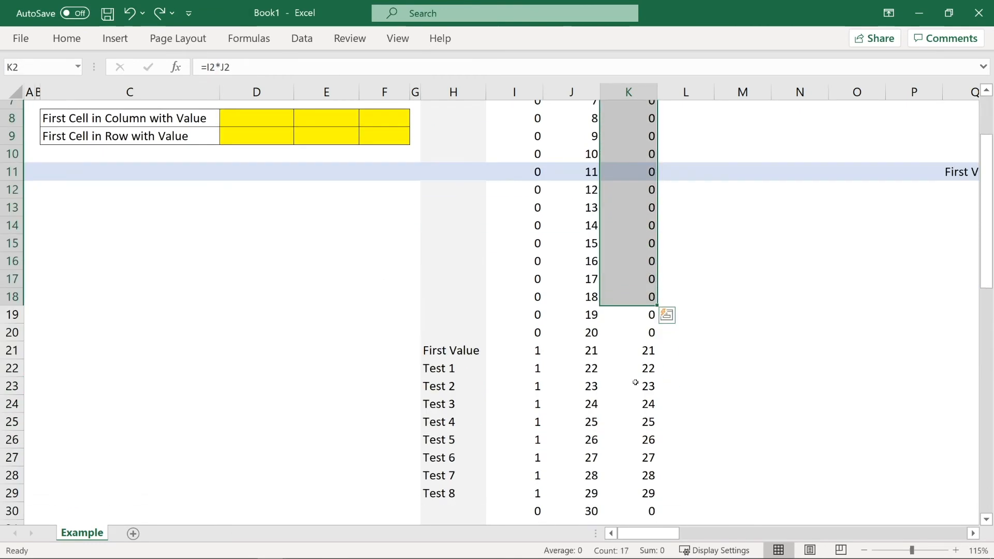
pyautogui.click(629, 92)
pyautogui.scroll(2, 642, 257)
pyautogui.scroll(-2, 641, 309)
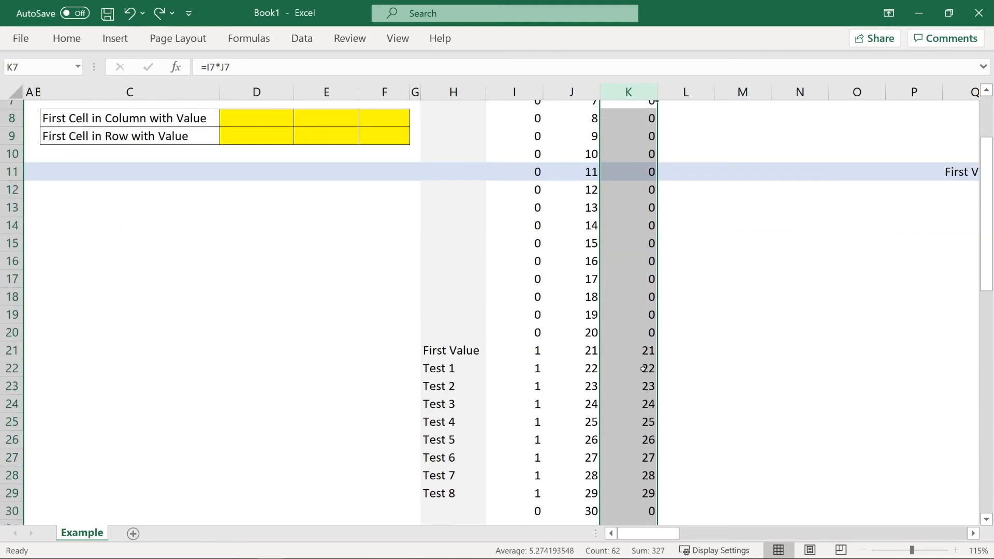
pyautogui.click(642, 350)
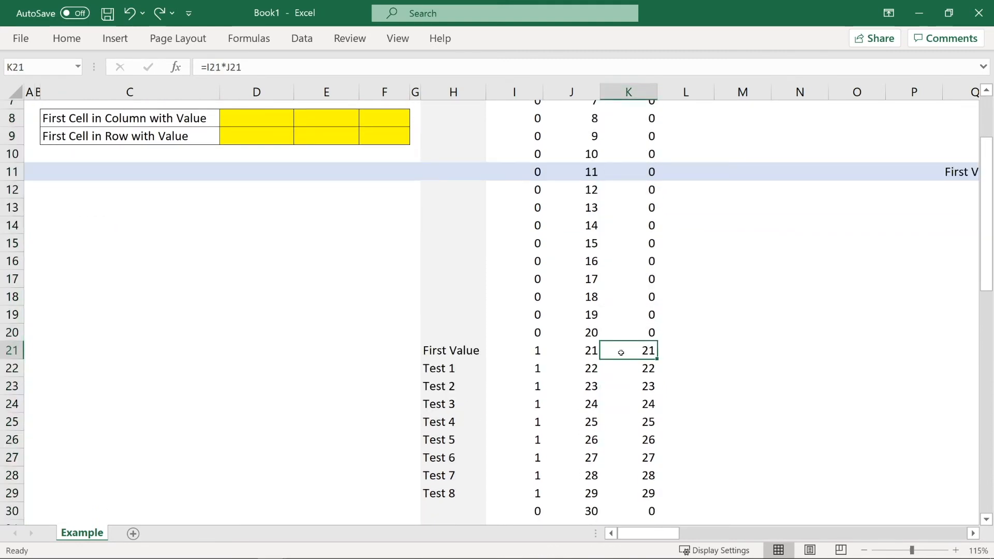
pyautogui.scroll(2, 621, 352)
pyautogui.moveTo(633, 120); pyautogui.dragTo(632, 335)
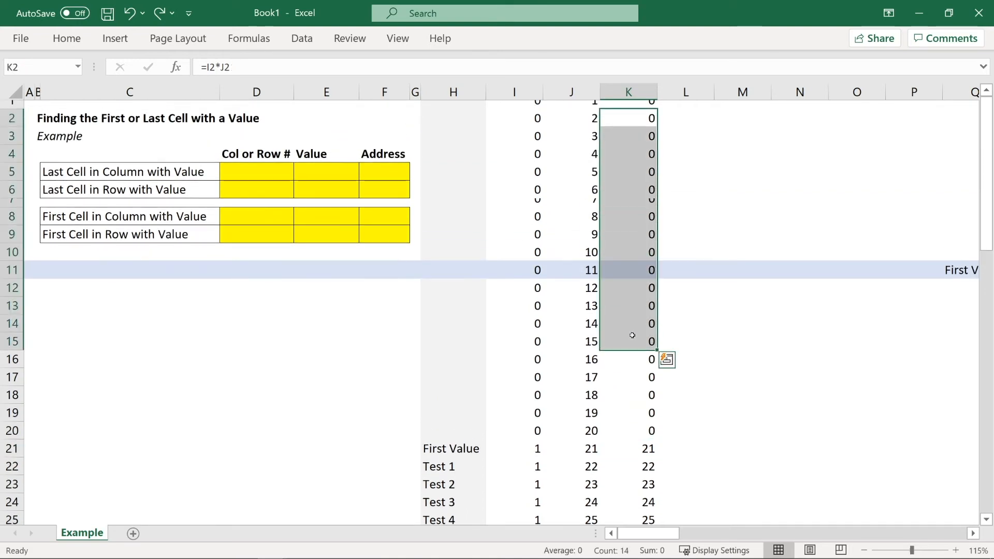
pyautogui.scroll(-2, 632, 336)
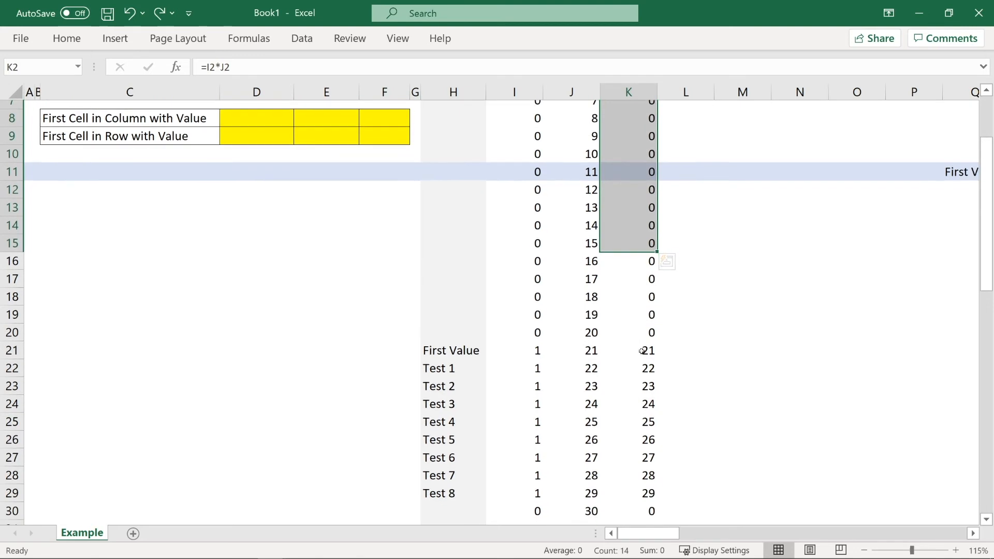
pyautogui.moveTo(636, 351); pyautogui.dragTo(647, 404)
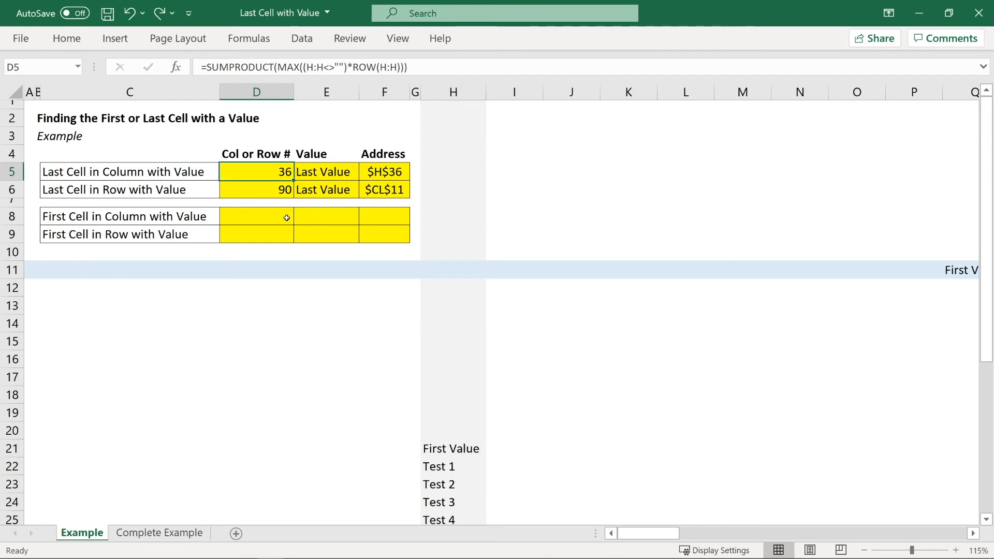
# Select D8 in Last Cell with Value, then in Book1 examine the 0/1 flags in column I down to the first filled row
pyautogui.click(287, 218)
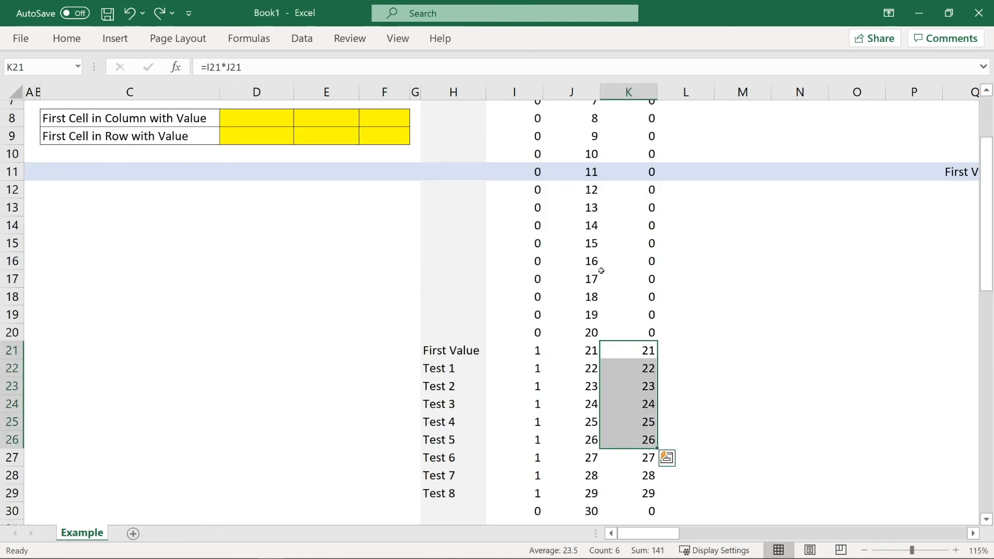
pyautogui.click(602, 272)
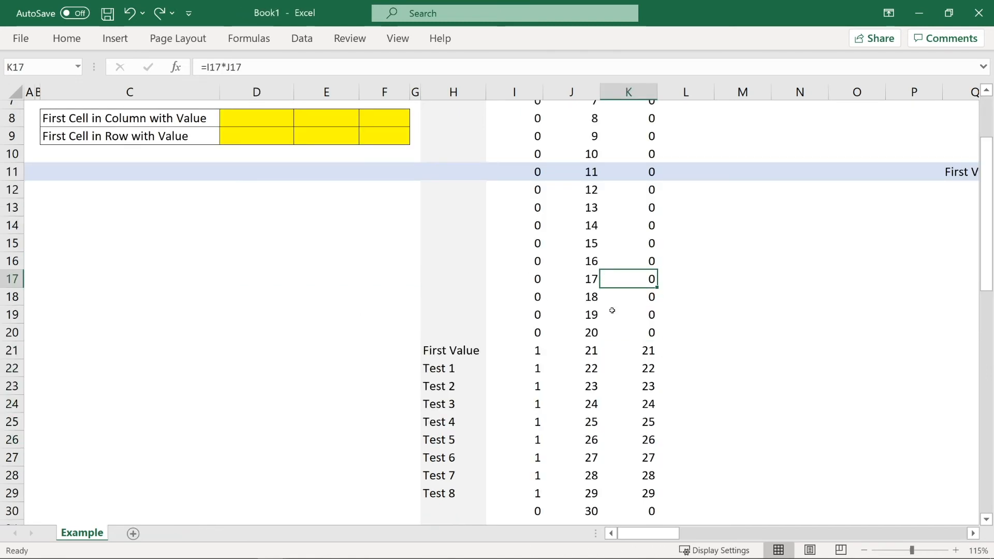
pyautogui.scroll(2, 612, 310)
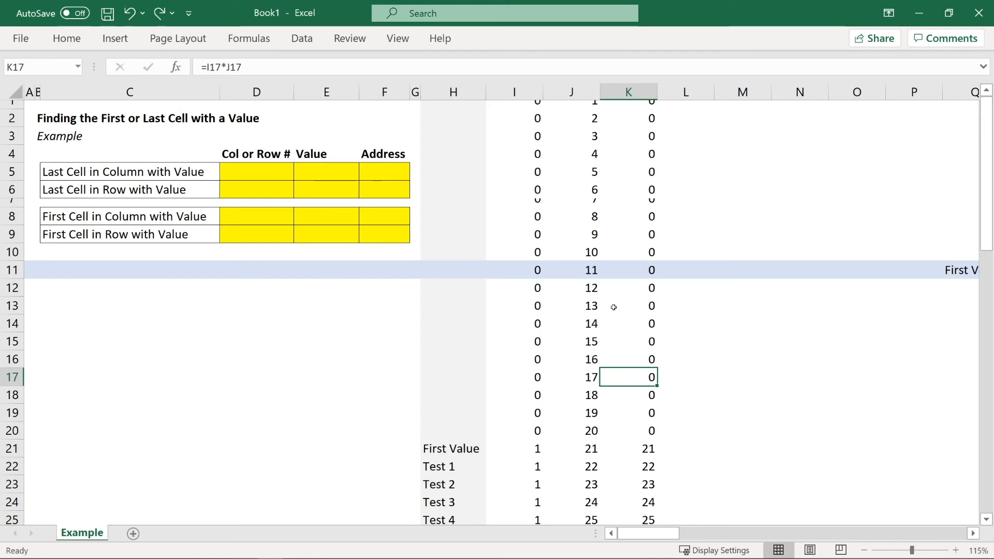
pyautogui.click(515, 89)
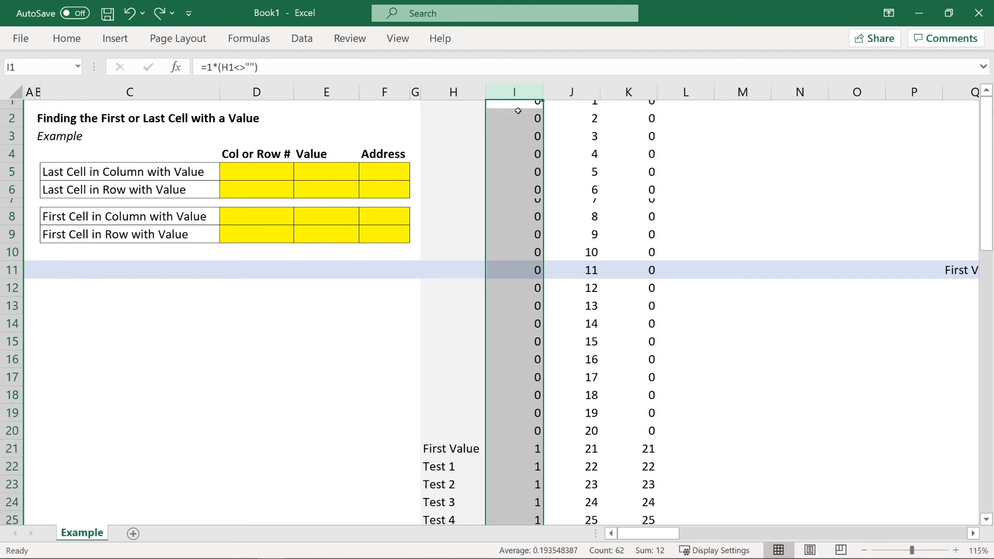
pyautogui.moveTo(517, 105); pyautogui.dragTo(510, 411)
pyautogui.scroll(-6, 517, 368)
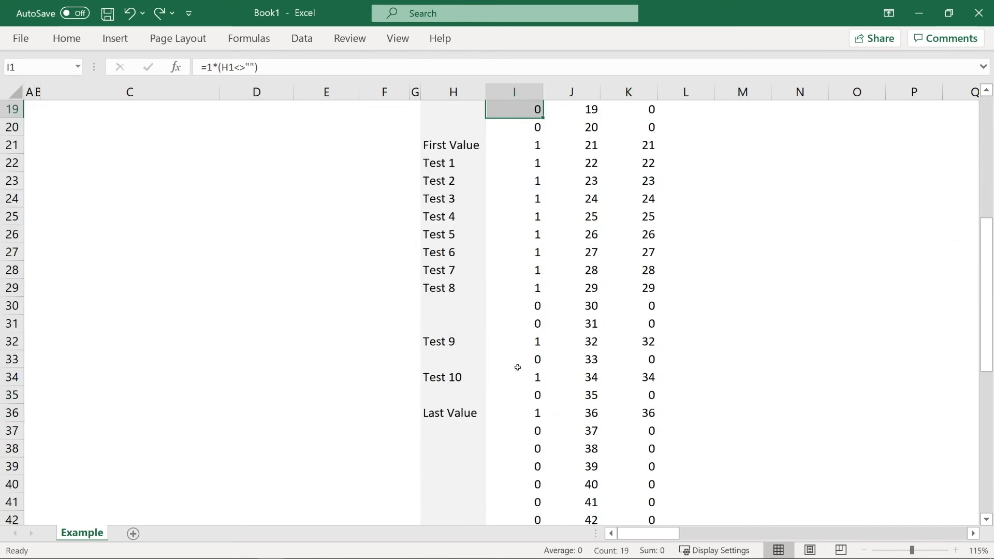
pyautogui.scroll(1, 517, 368)
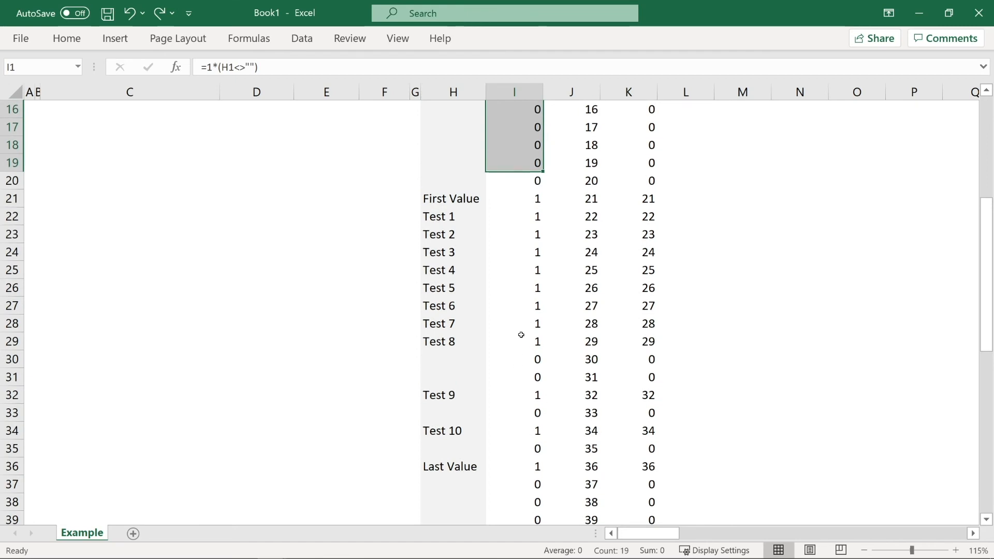
pyautogui.scroll(5, 521, 335)
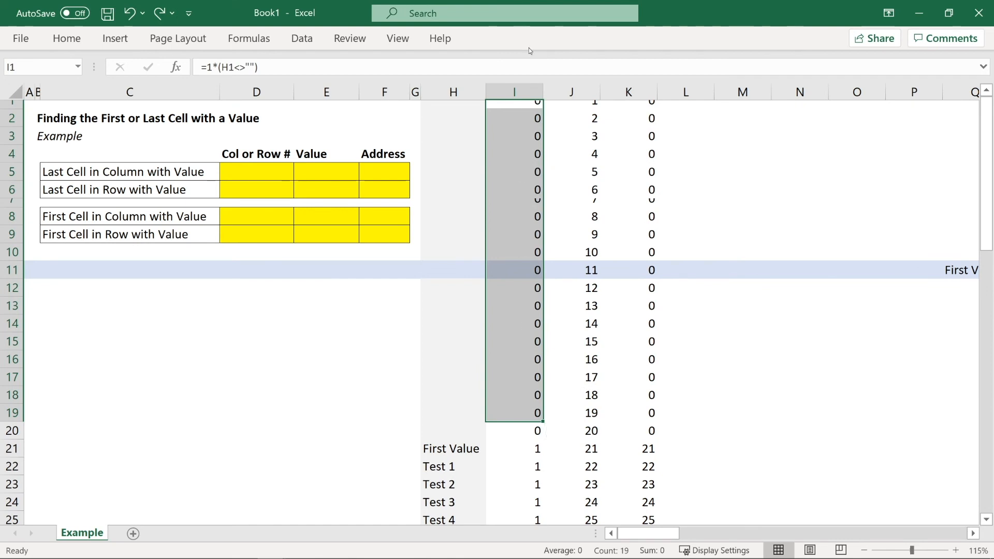
pyautogui.hotkey('ctrl', 'space')
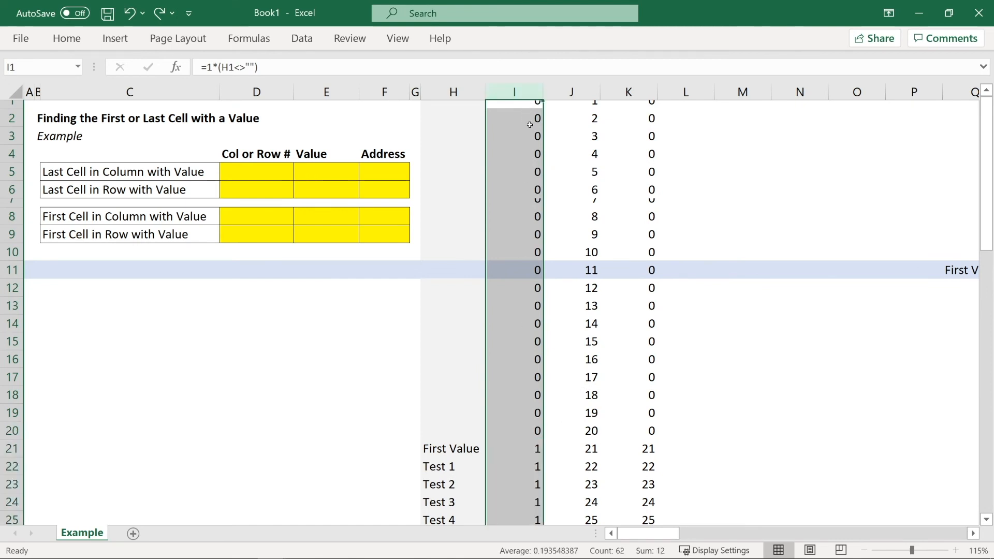
pyautogui.click(525, 447)
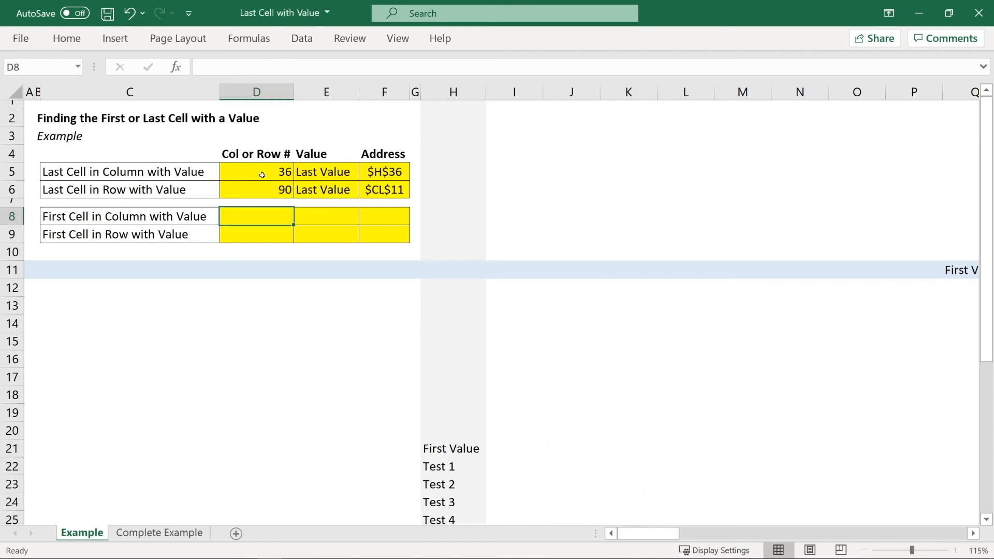
# Examine the H:H<>"" and ROW(H:H) parts of the D5 formula, then the 0/1 flags in column I of Book1
pyautogui.click(259, 175)
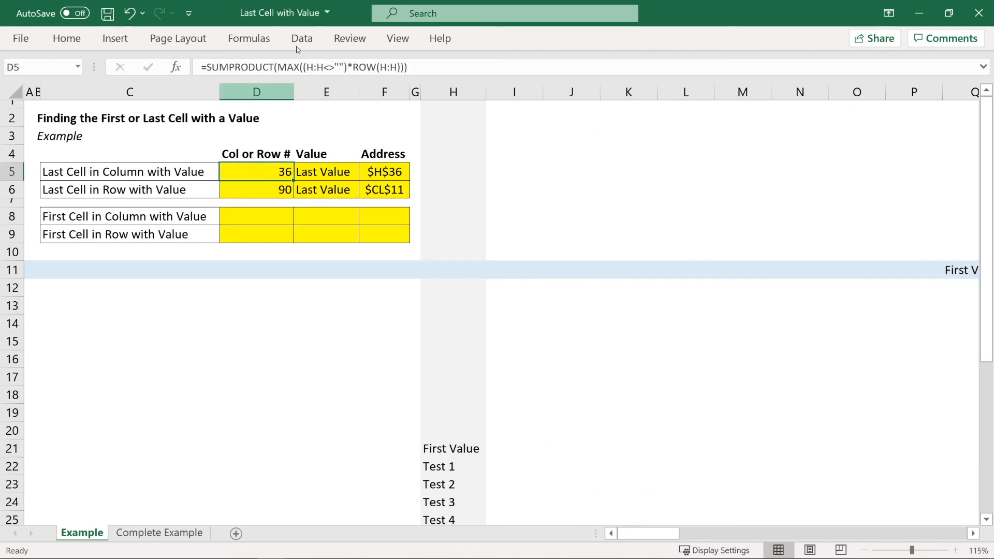
pyautogui.moveTo(307, 67); pyautogui.dragTo(347, 68)
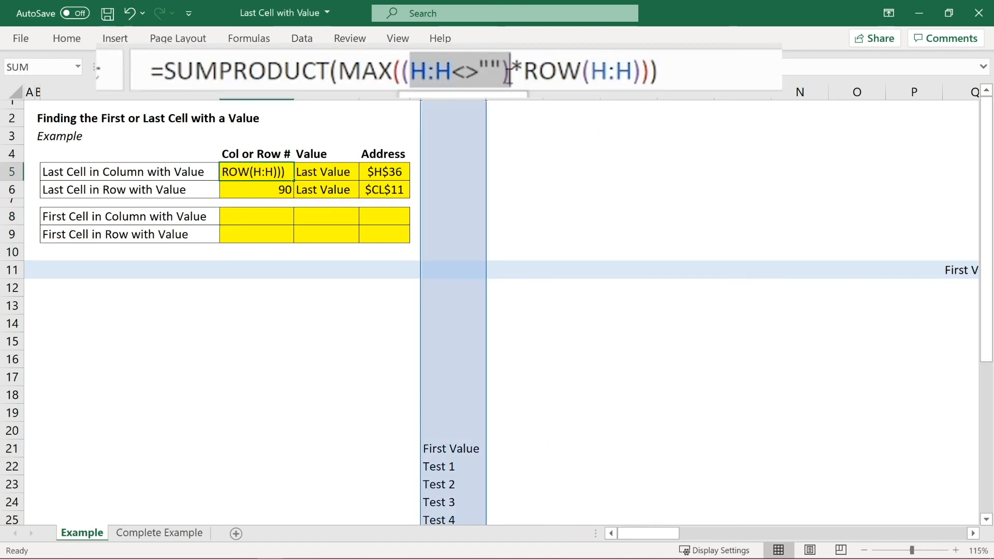
pyautogui.moveTo(508, 77); pyautogui.dragTo(502, 77)
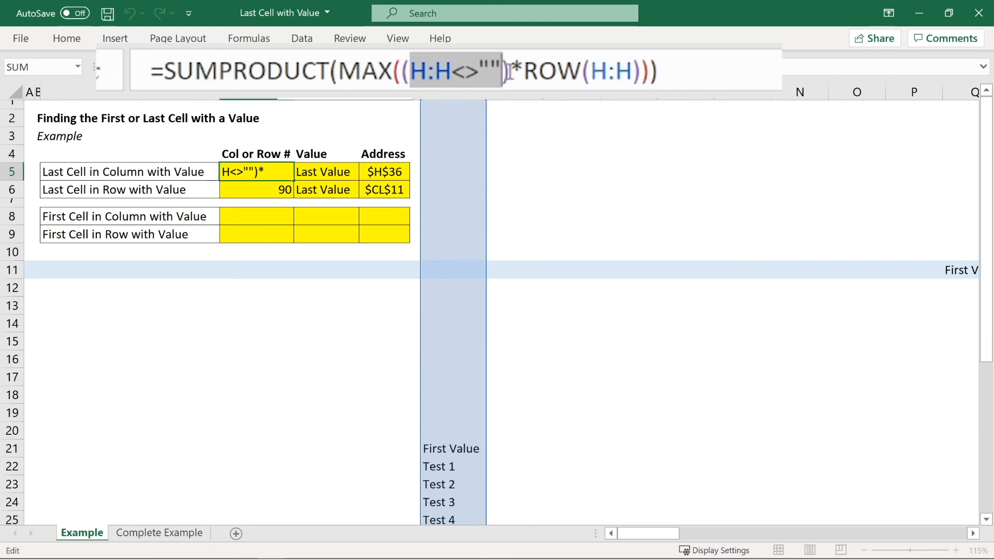
pyautogui.click(527, 72)
pyautogui.moveTo(527, 73); pyautogui.dragTo(650, 72)
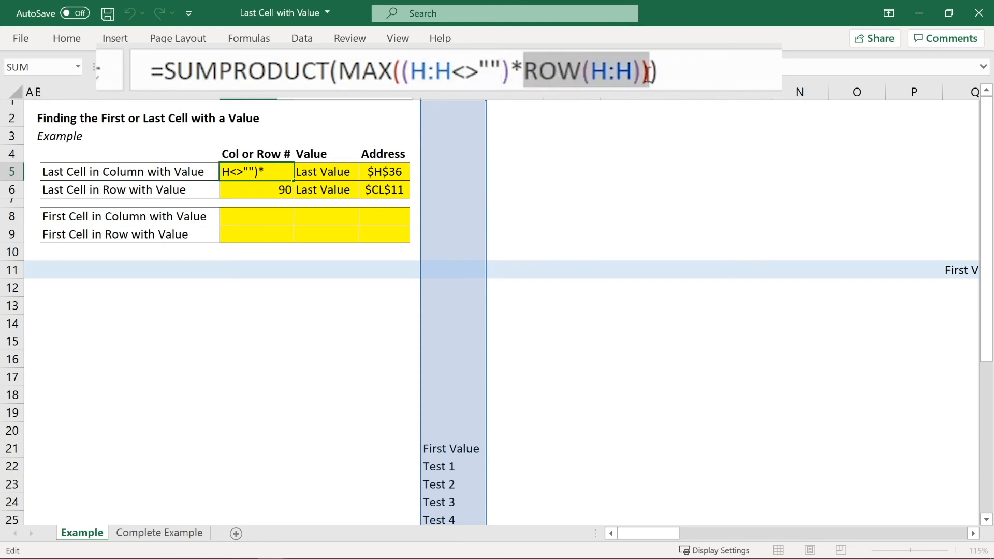
pyautogui.moveTo(501, 72); pyautogui.dragTo(422, 82)
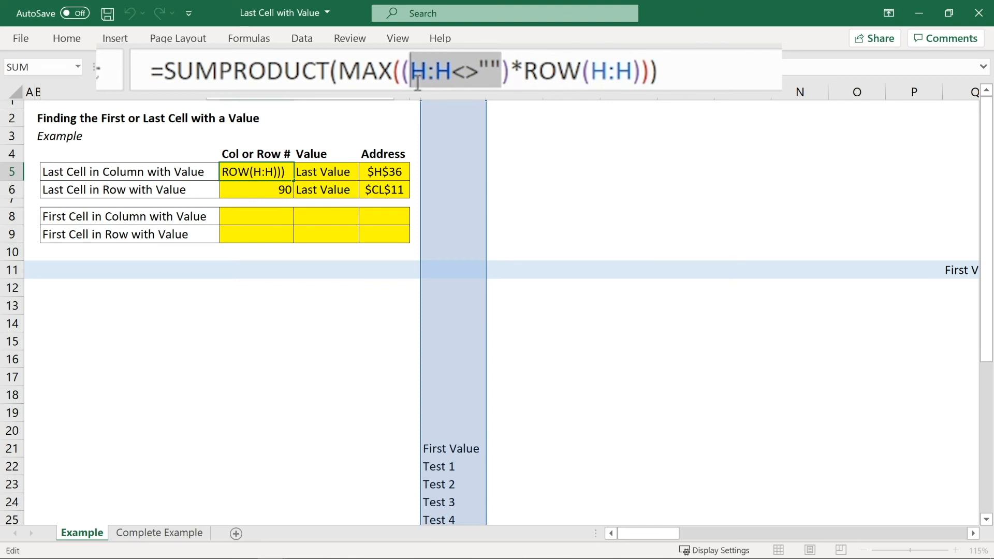
pyautogui.moveTo(642, 72); pyautogui.dragTo(410, 77)
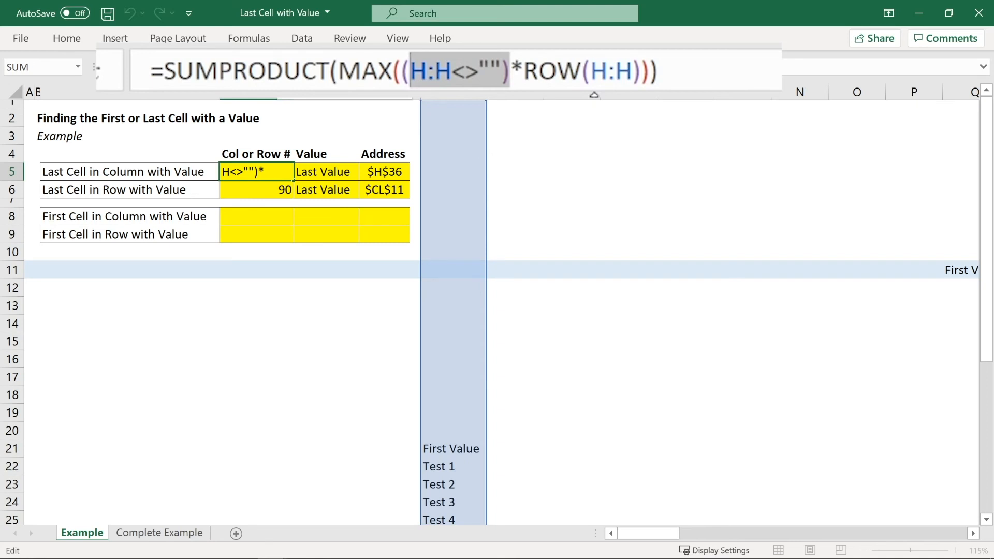
pyautogui.hotkey('ctrl', 'Return')
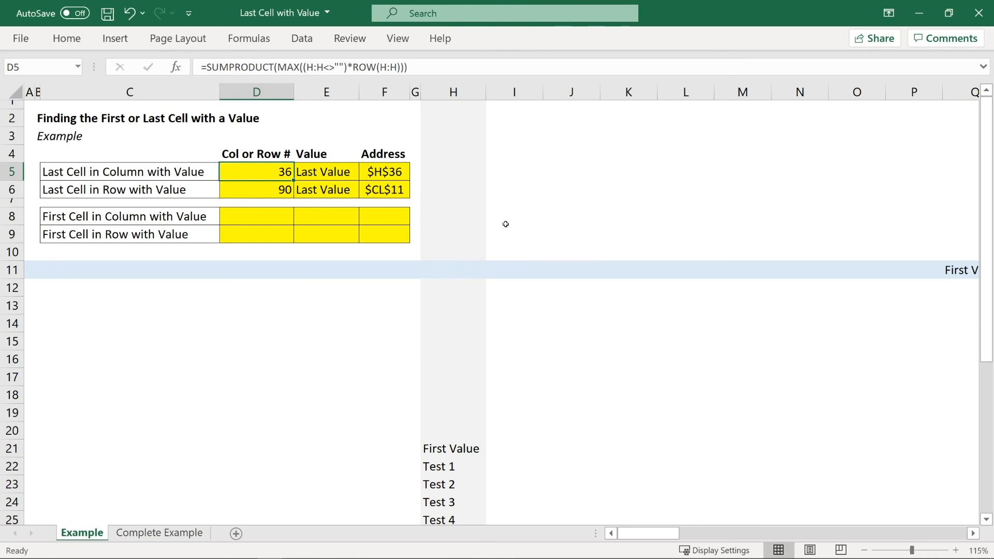
pyautogui.hotkey('alt', 'Tab')
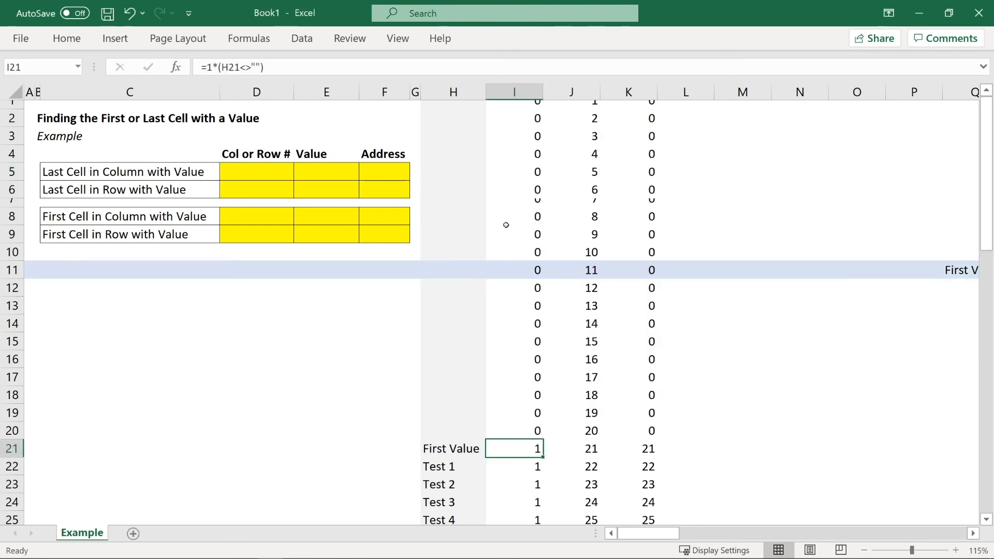
pyautogui.click(515, 92)
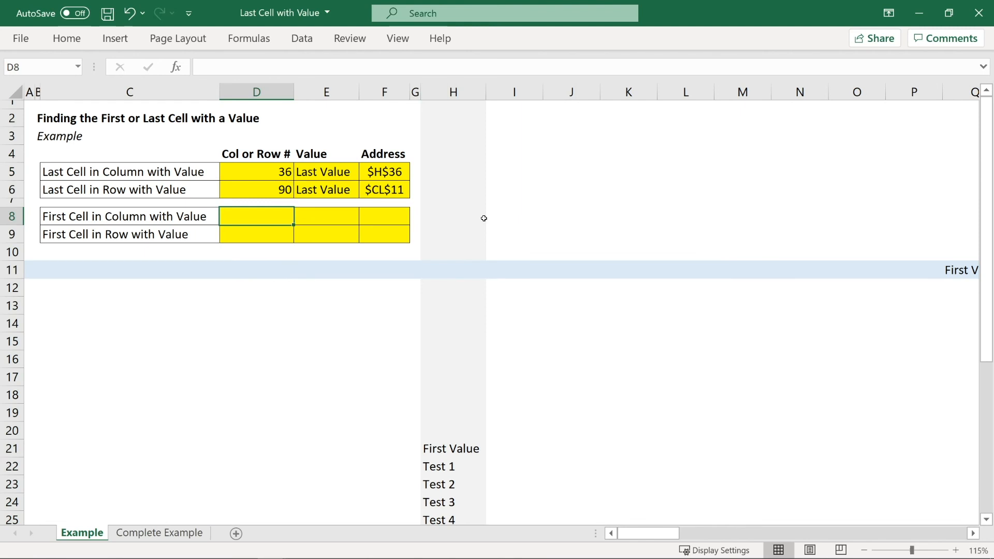
# In D8 of Last Cell with Value, enter =MATCH(TRUE,H:H<>"",0) with exact match to find column H's first filled row
pyautogui.write('=MATCH(')
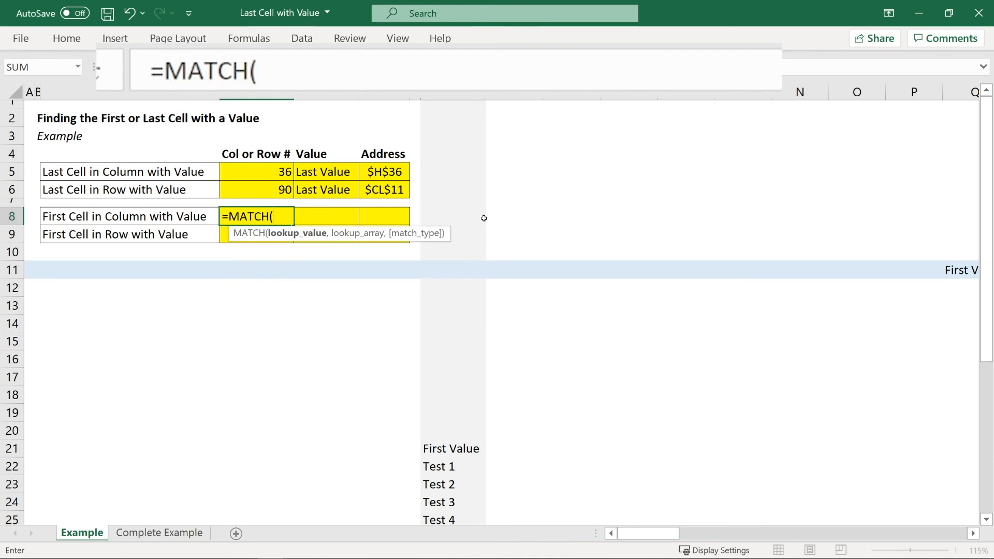
pyautogui.write('TRUE')
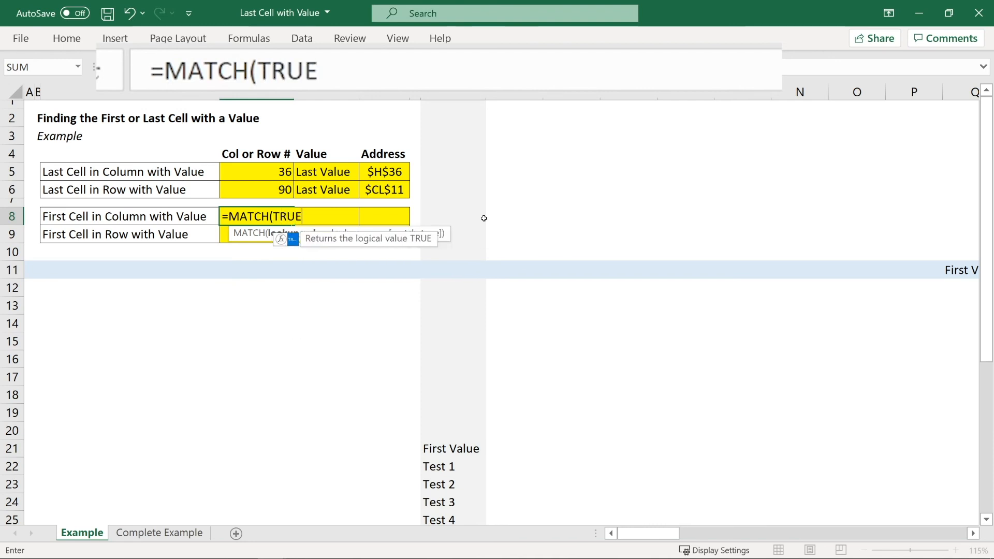
pyautogui.write(',')
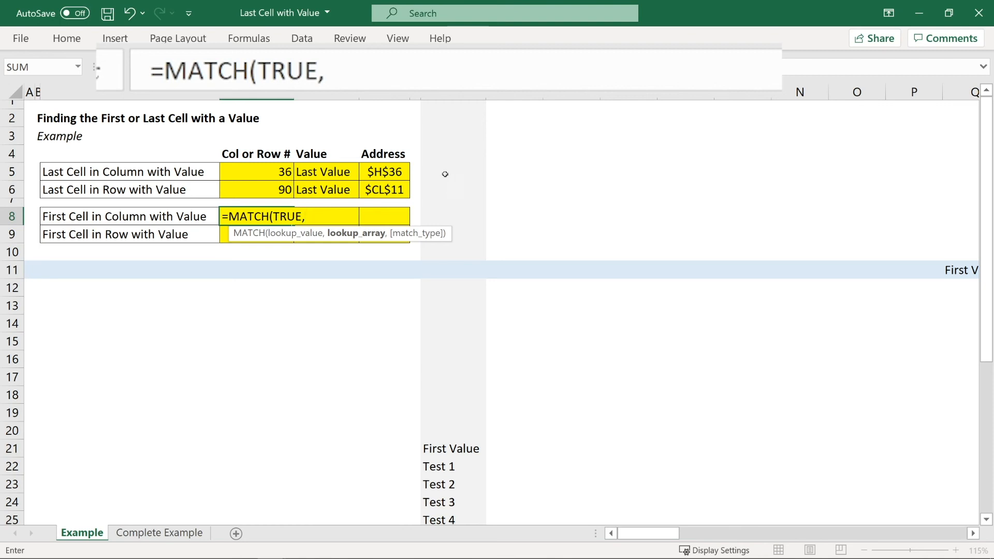
pyautogui.click(452, 93)
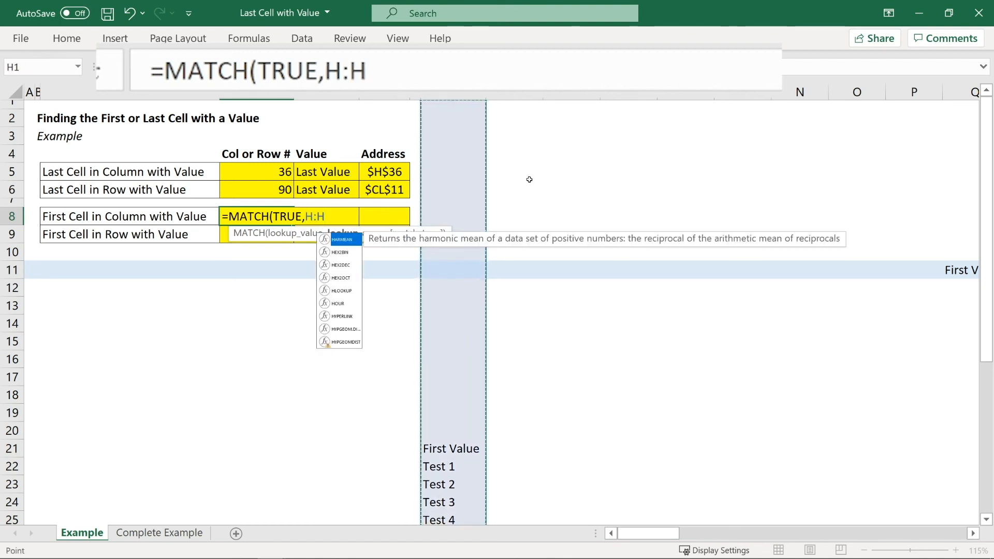
pyautogui.write('<>""')
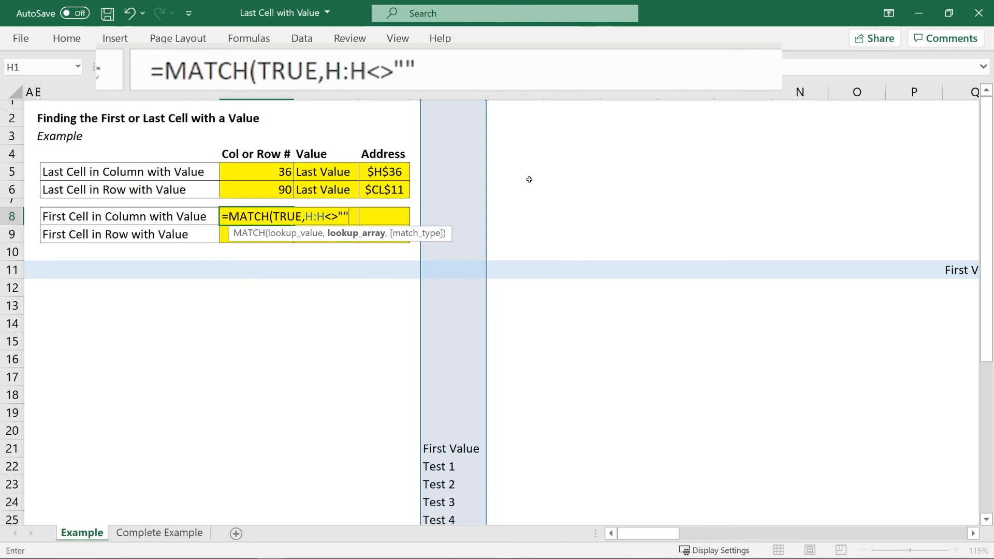
pyautogui.write(',')
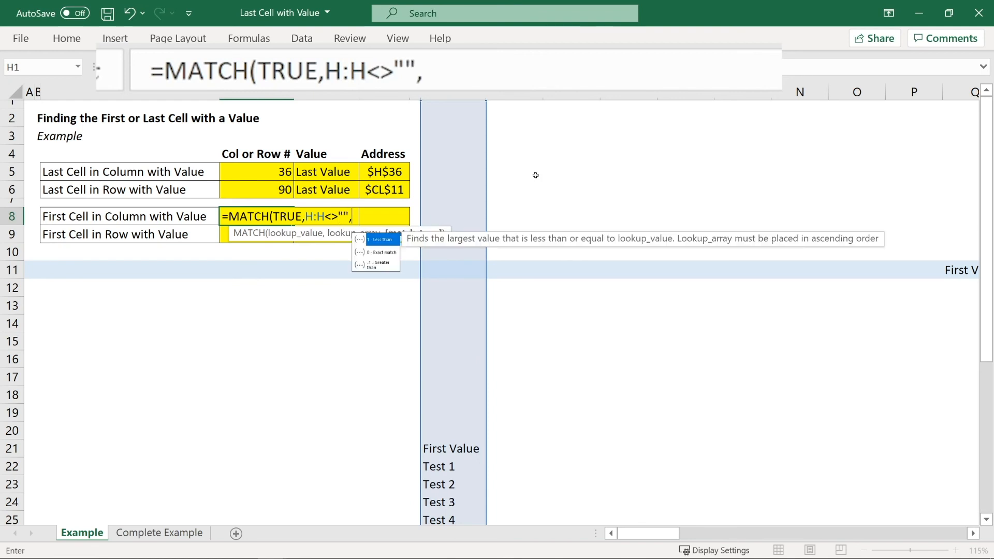
pyautogui.doubleClick(383, 252)
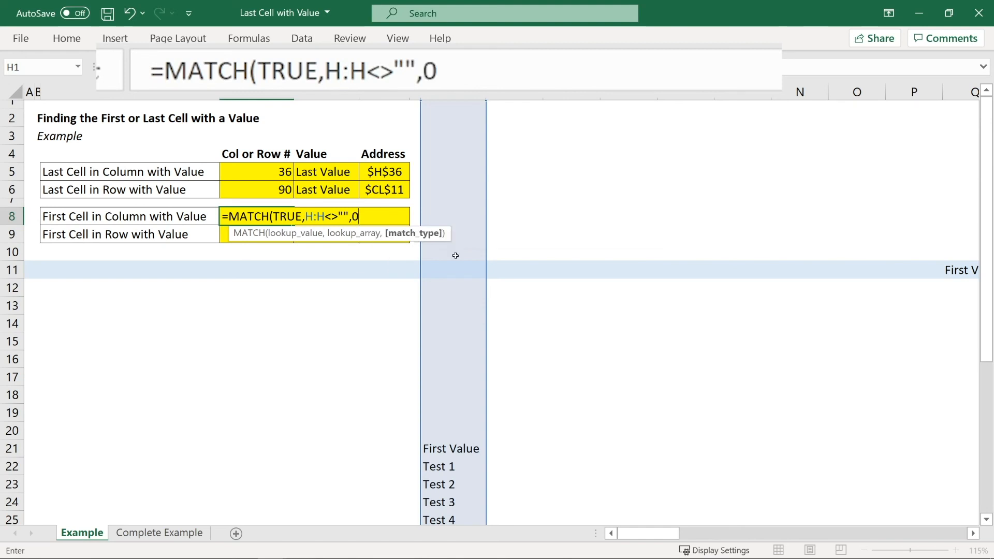
pyautogui.write(')')
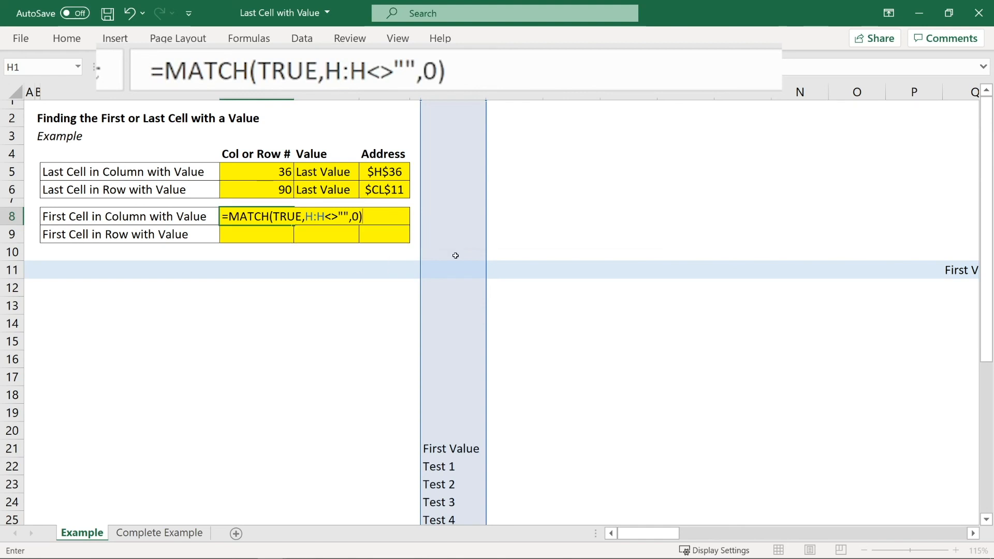
pyautogui.hotkey('ctrl', 'Return')
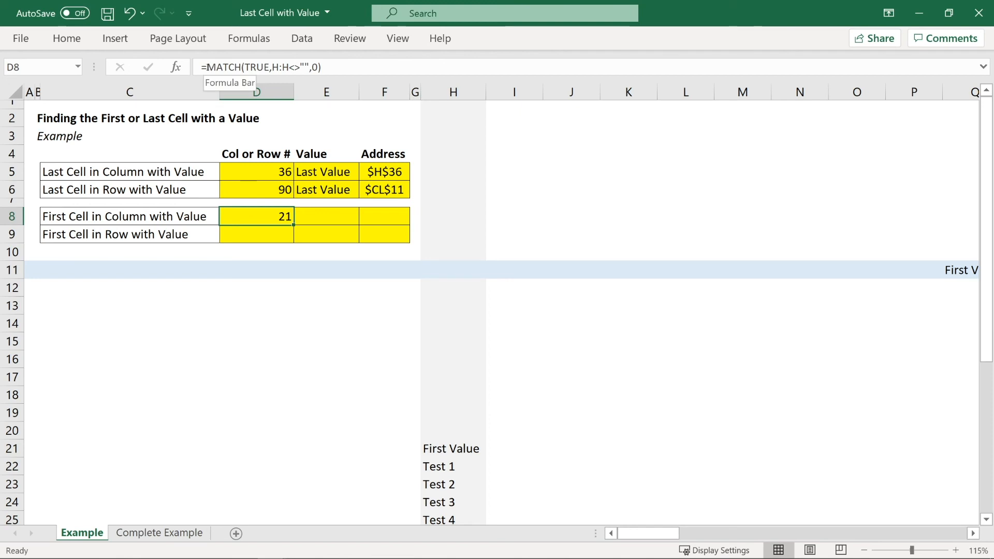
# Wrap the D8 formula in SUMPRODUCT so it reads =SUMPRODUCT(MATCH(TRUE,H:H<>"",0))
pyautogui.click(207, 68)
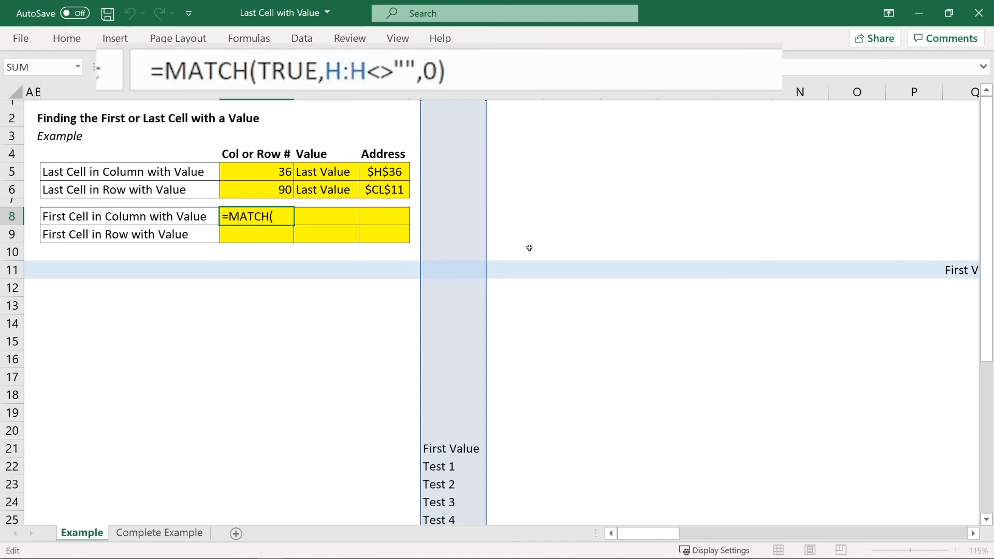
pyautogui.write('SUMPRODUCT(')
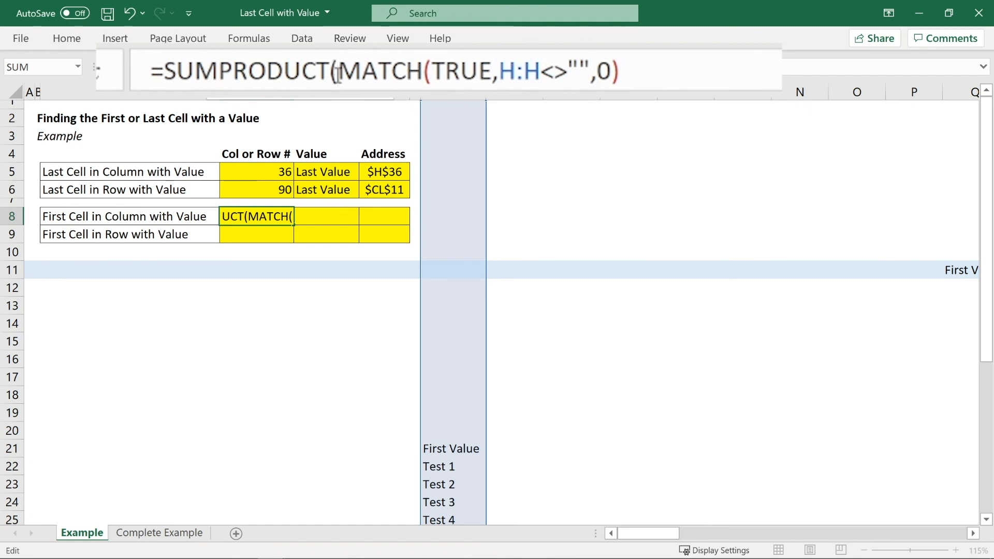
pyautogui.moveTo(337, 73); pyautogui.dragTo(703, 77)
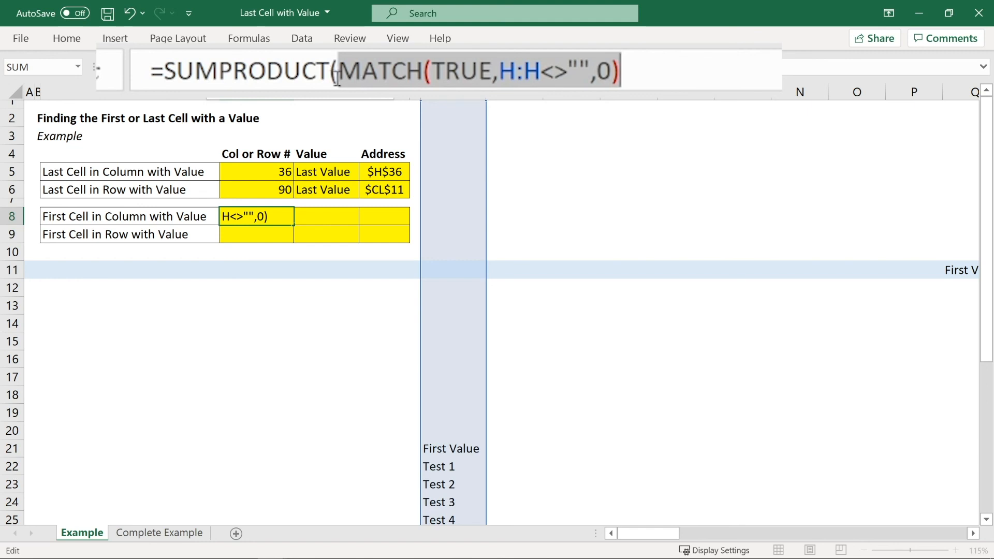
pyautogui.moveTo(334, 78); pyautogui.dragTo(173, 73)
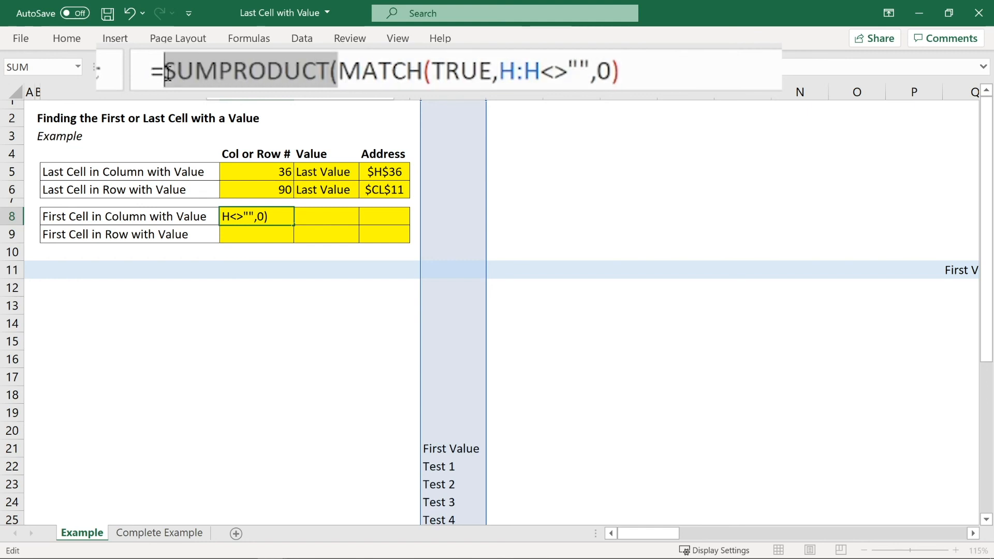
pyautogui.moveTo(338, 74); pyautogui.dragTo(724, 73)
pyautogui.click(723, 73)
pyautogui.write(')')
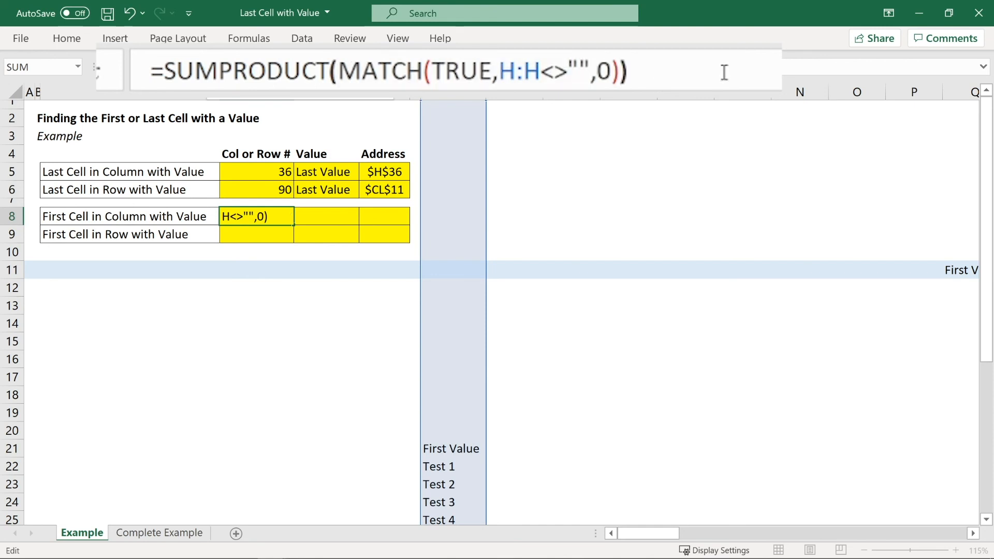
pyautogui.press('Return')
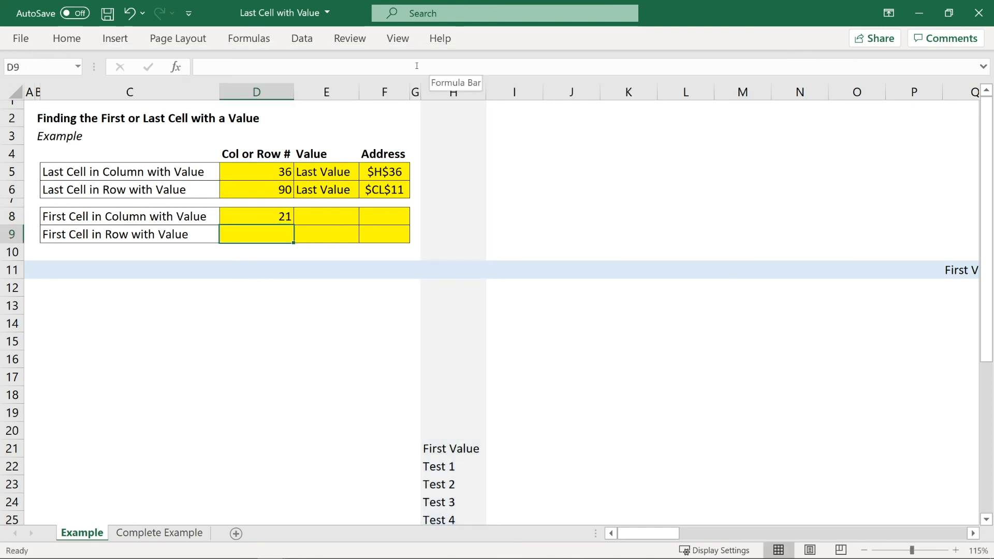
# Copy the value and address formulas from E5:F5 into E8:F8
pyautogui.click(327, 172)
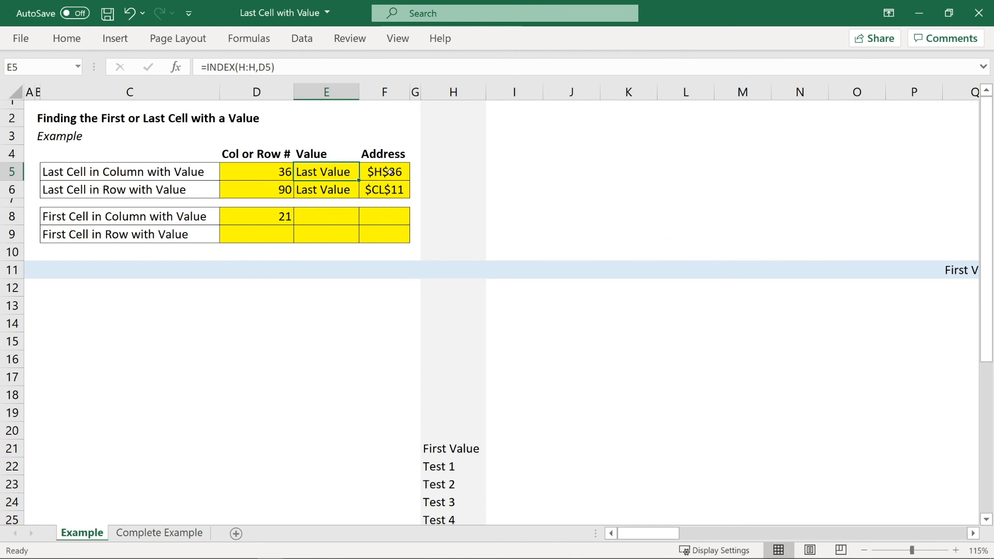
pyautogui.keyDown('shift'); pyautogui.click(389, 173); pyautogui.keyUp('shift')
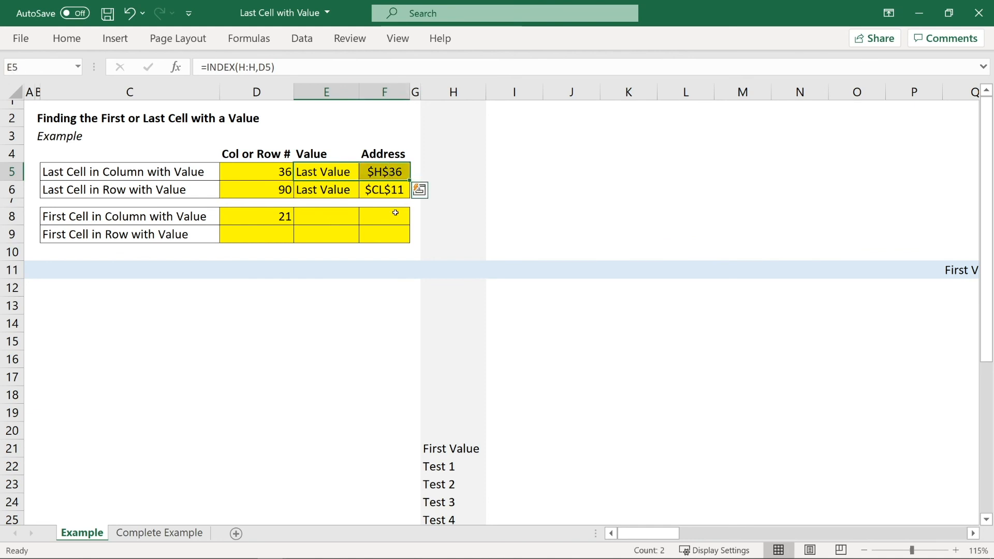
pyautogui.hotkey('ctrl', 'c')
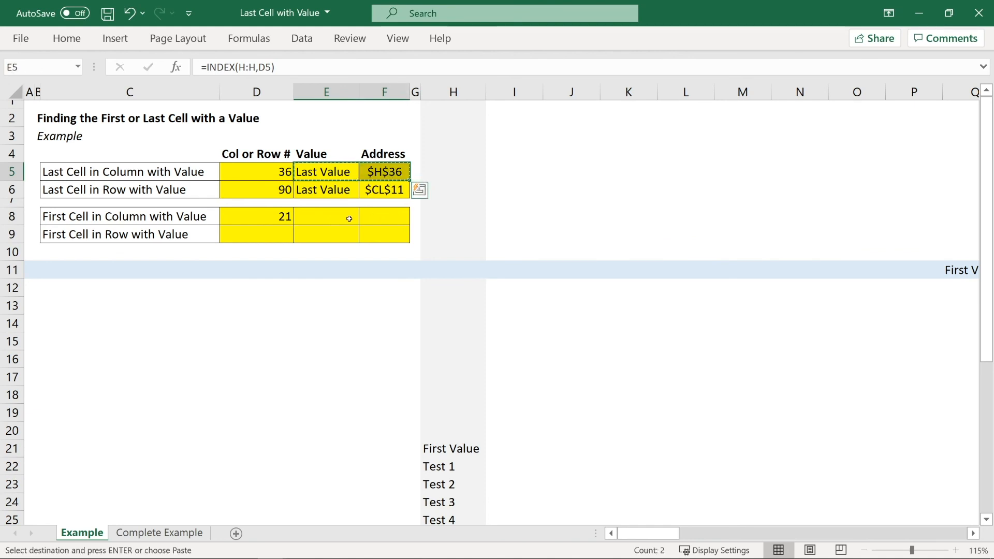
pyautogui.click(316, 216)
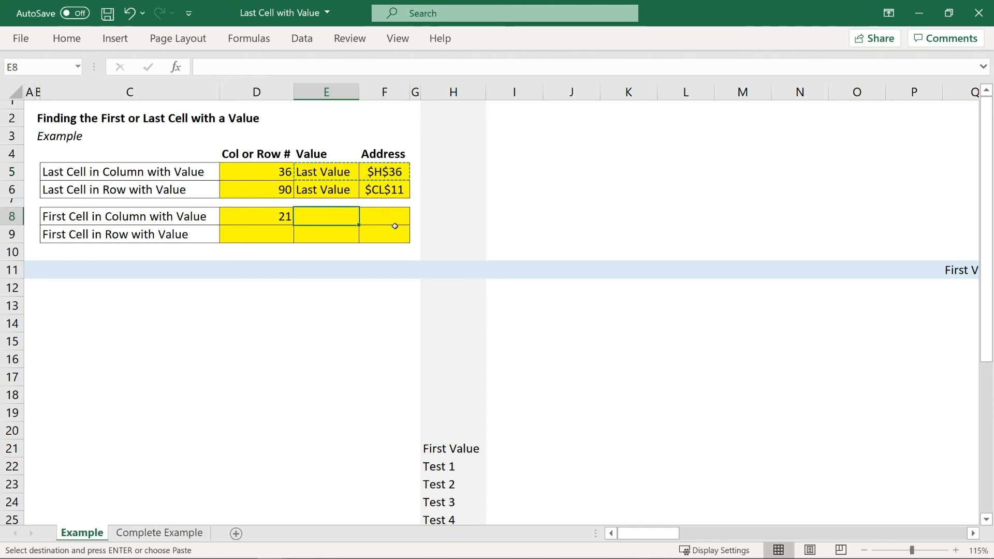
pyautogui.hotkey('ctrl', 'v')
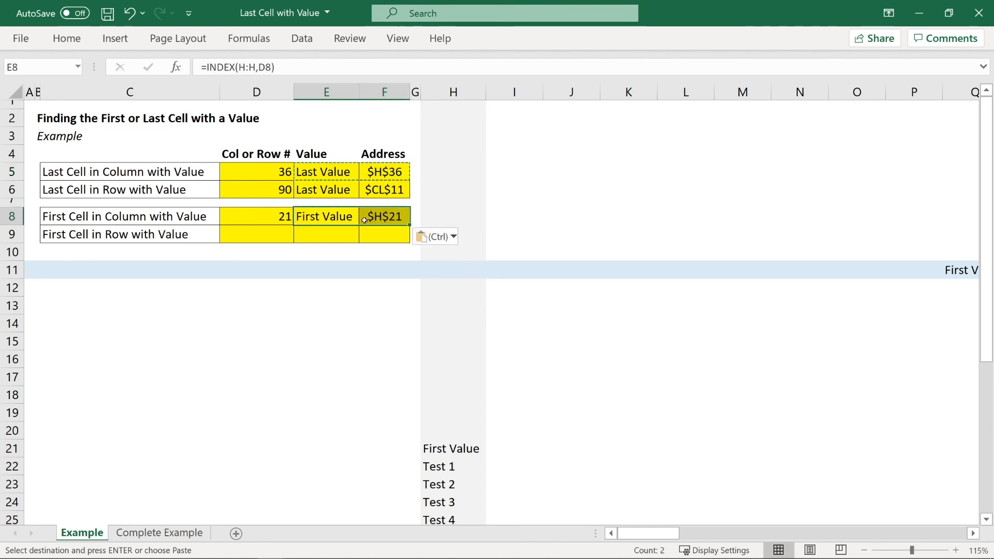
# Check the references in the E8 and F8 formulas, then compare the D8 formula's column H range with row 11
pyautogui.doubleClick(343, 216)
pyautogui.press('Escape')
pyautogui.doubleClick(391, 217)
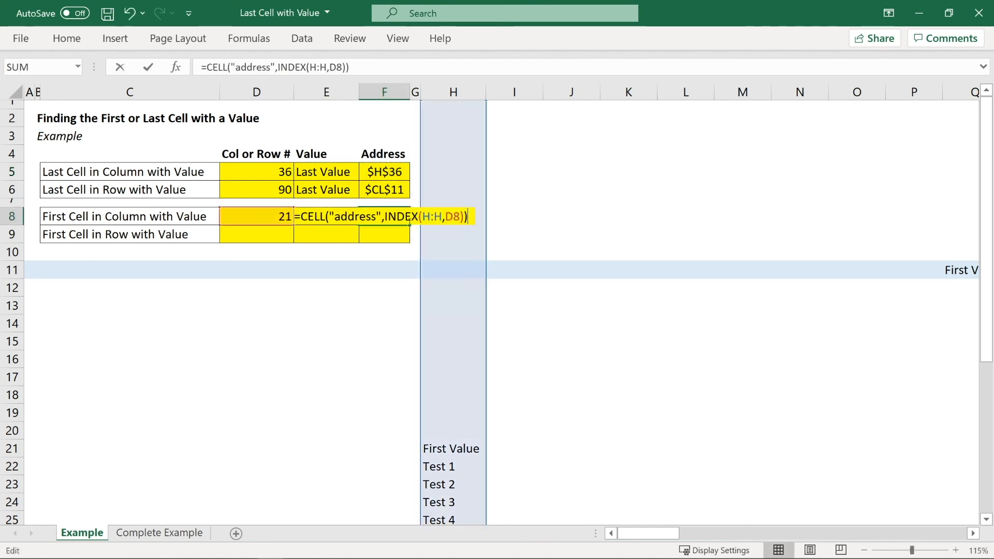
pyautogui.press('Escape')
pyautogui.click(283, 217)
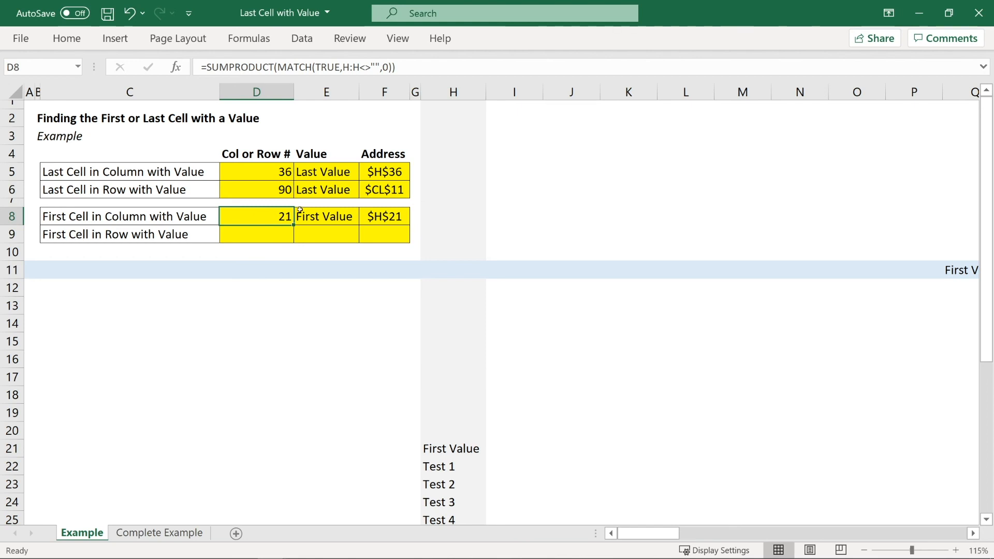
pyautogui.click(457, 92)
pyautogui.click(271, 214)
pyautogui.click(12, 269)
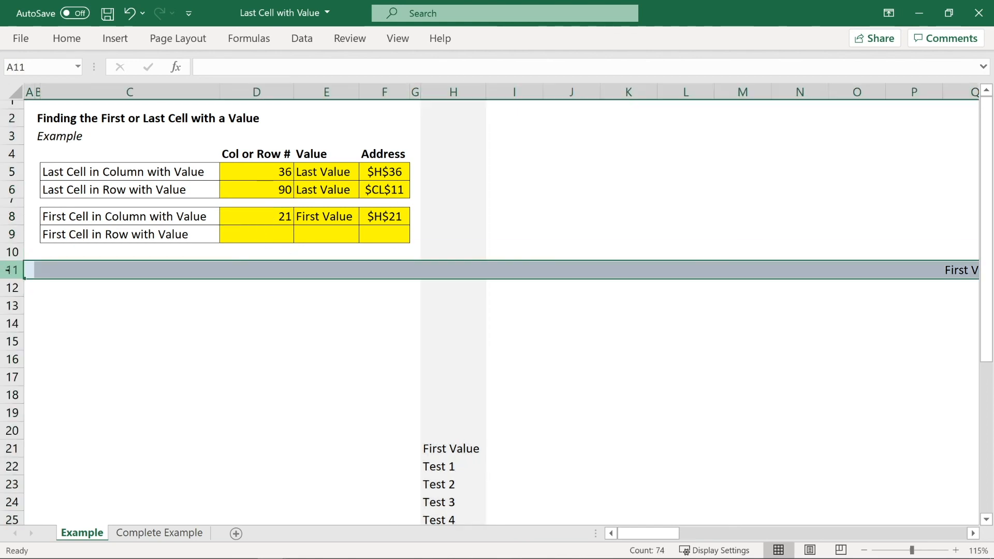
# Copy the D8 formula into D9 with the H:H range replaced by 11:11, and check the result against columns A to Q
pyautogui.click(269, 215)
pyautogui.hotkey('ctrl', 'c')
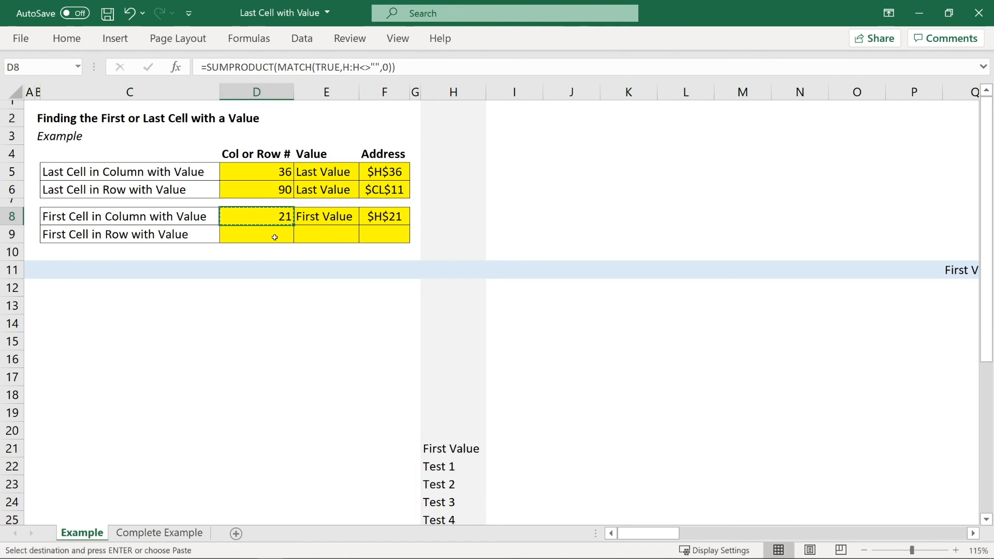
pyautogui.click(274, 237)
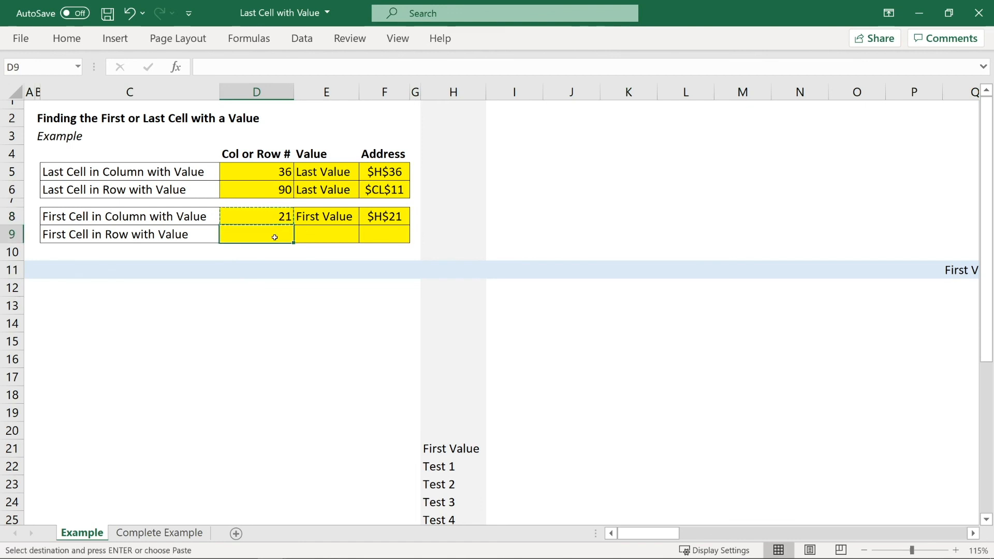
pyautogui.hotkey('ctrl', 'v')
pyautogui.moveTo(359, 67); pyautogui.dragTo(342, 67)
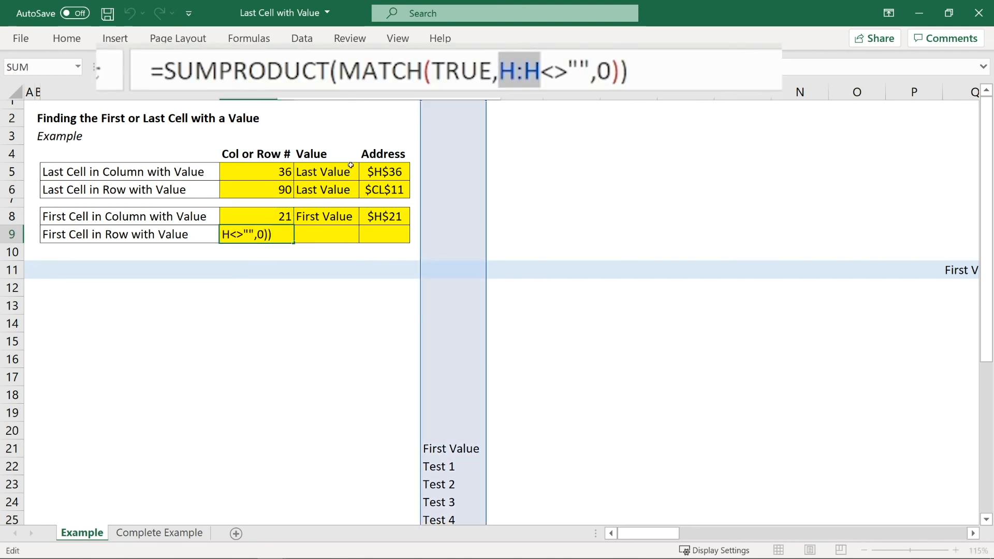
pyautogui.press('Delete')
pyautogui.click(11, 269)
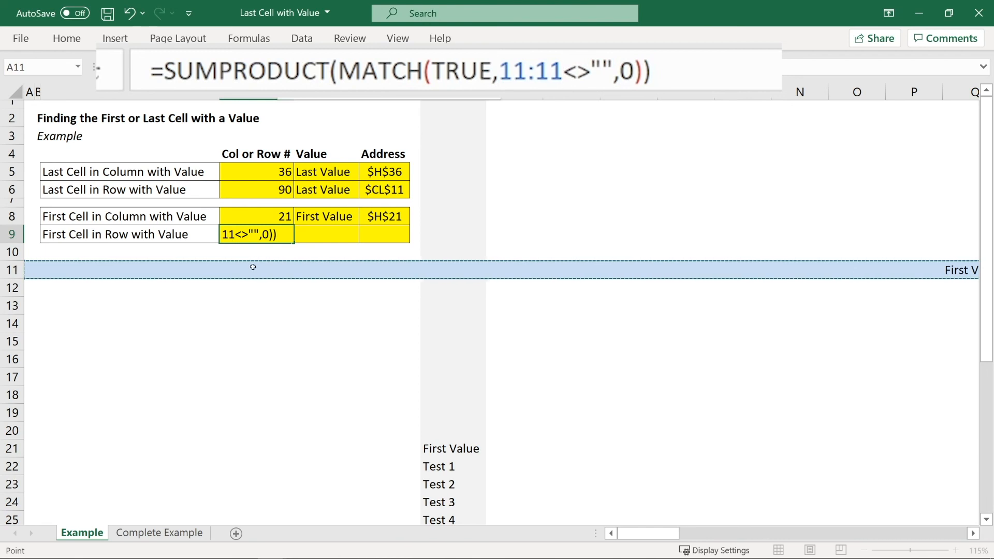
pyautogui.press('Return')
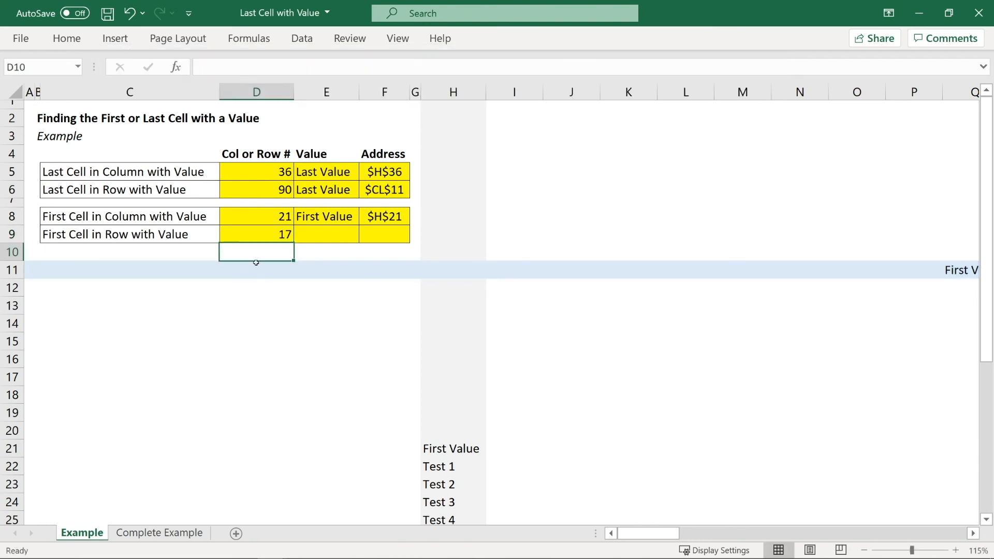
pyautogui.click(286, 234)
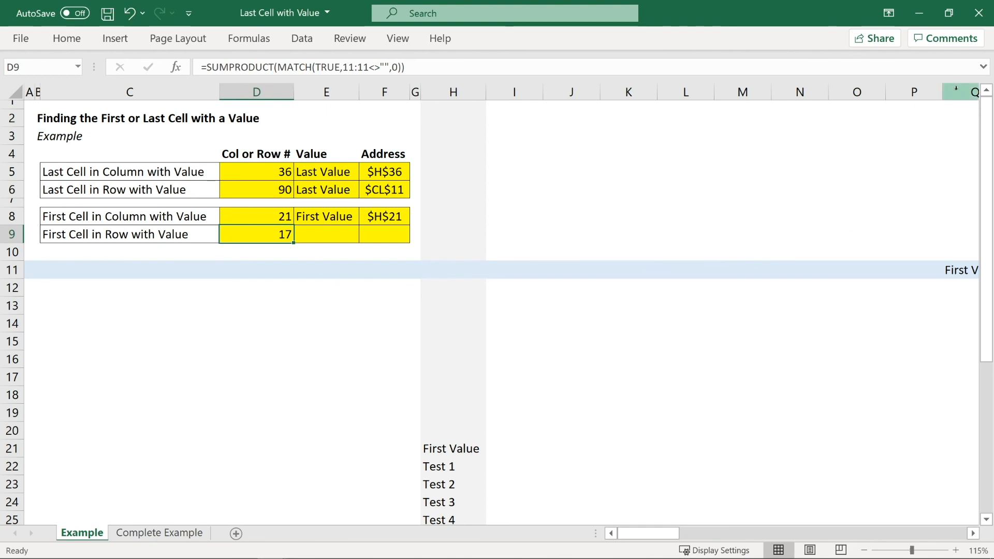
pyautogui.moveTo(957, 90); pyautogui.dragTo(26, 94)
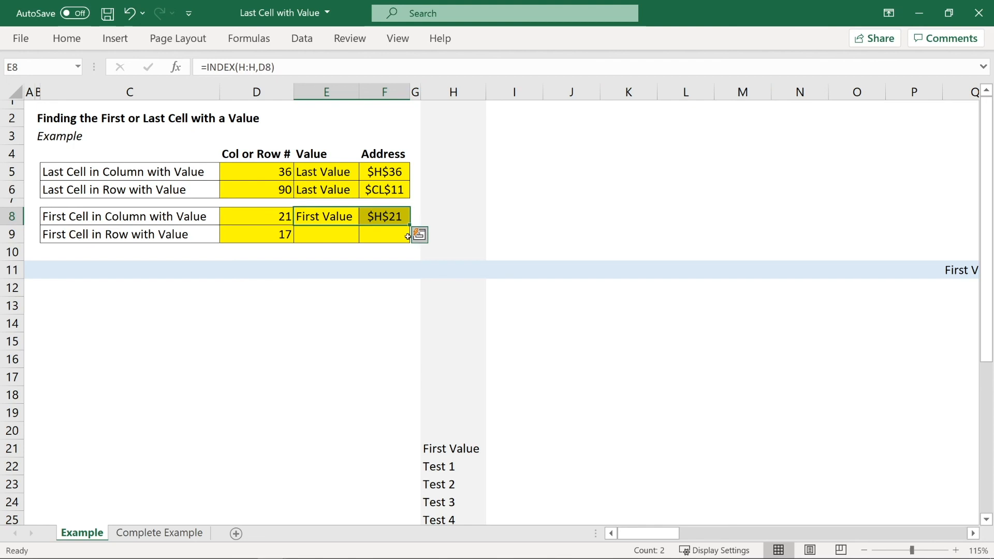
# Copy the value and address formulas from E8:F8 into E9:F9
pyautogui.hotkey('ctrl', 'c')
pyautogui.click(334, 240)
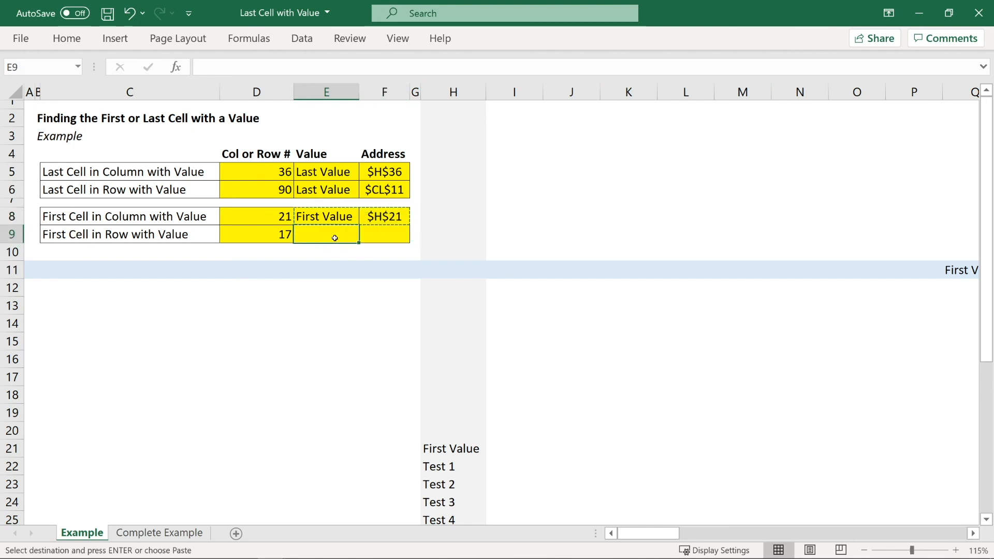
pyautogui.hotkey('ctrl', 'v')
pyautogui.press('Escape')
# Replace the H:H reference in the E9 formula with row 11 so it reads =INDEX(11:11,D9)
pyautogui.click(323, 239)
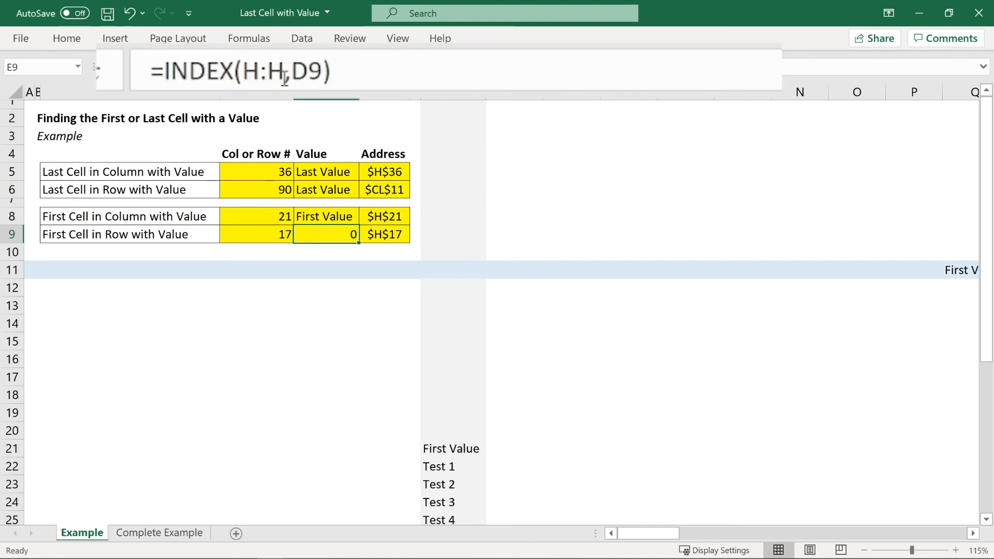
pyautogui.moveTo(257, 67); pyautogui.dragTo(239, 67)
pyautogui.press('BackSpace')
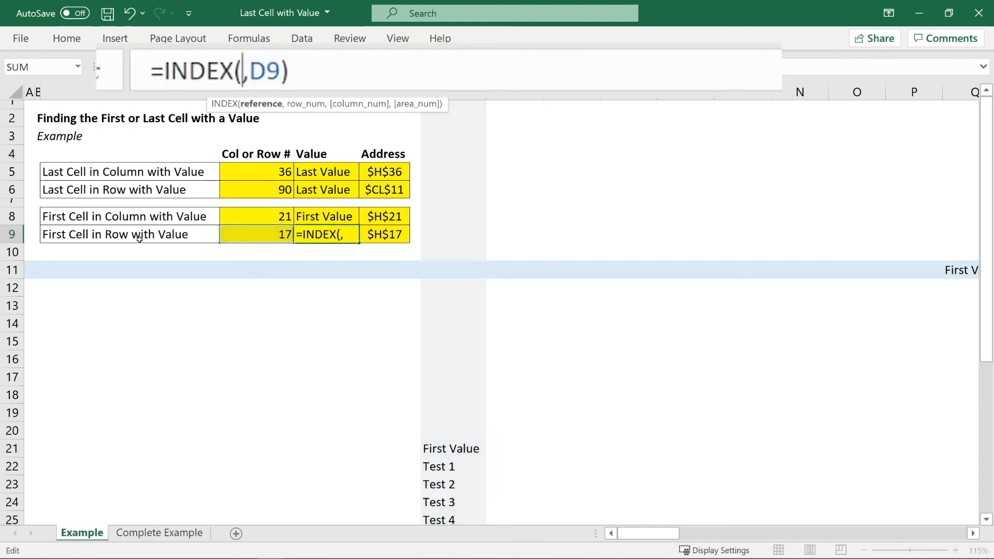
pyautogui.click(11, 270)
pyautogui.press('Return')
pyautogui.click(341, 235)
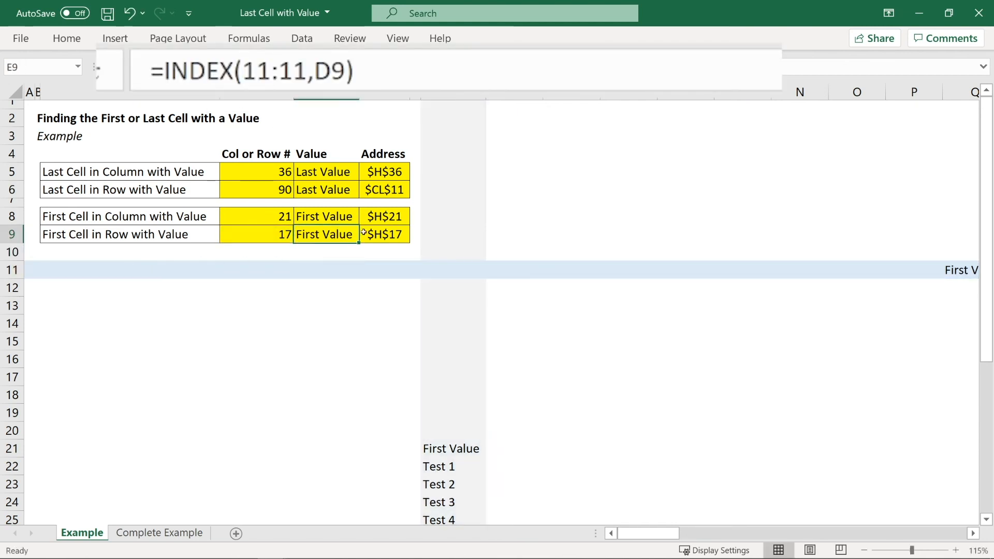
# Replace the H:H reference in the F9 address formula with row 11 so it reads =CELL("address",INDEX(11:11,D9))
pyautogui.click(379, 235)
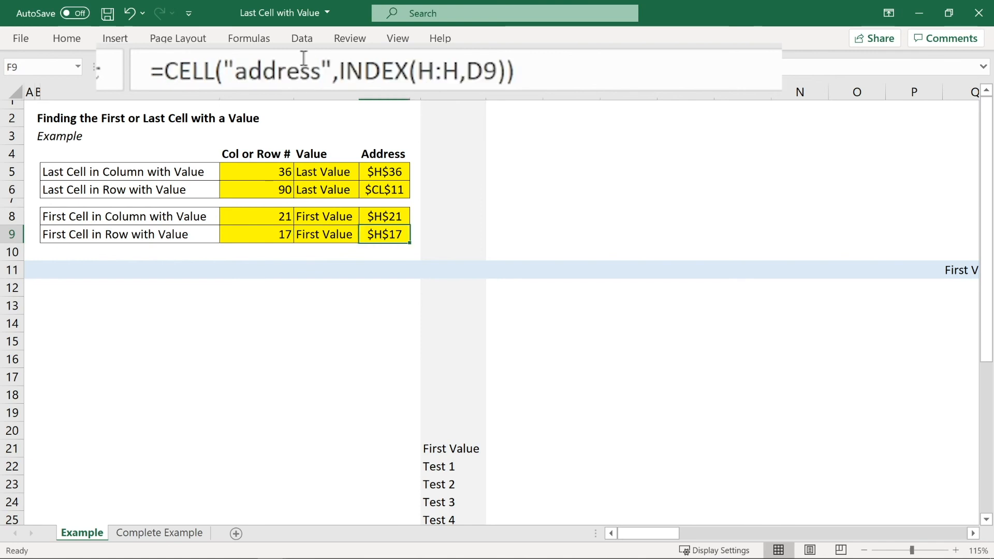
pyautogui.click(464, 67)
pyautogui.press('BackSpace')
pyautogui.press('BackSpace')
pyautogui.press('BackSpace')
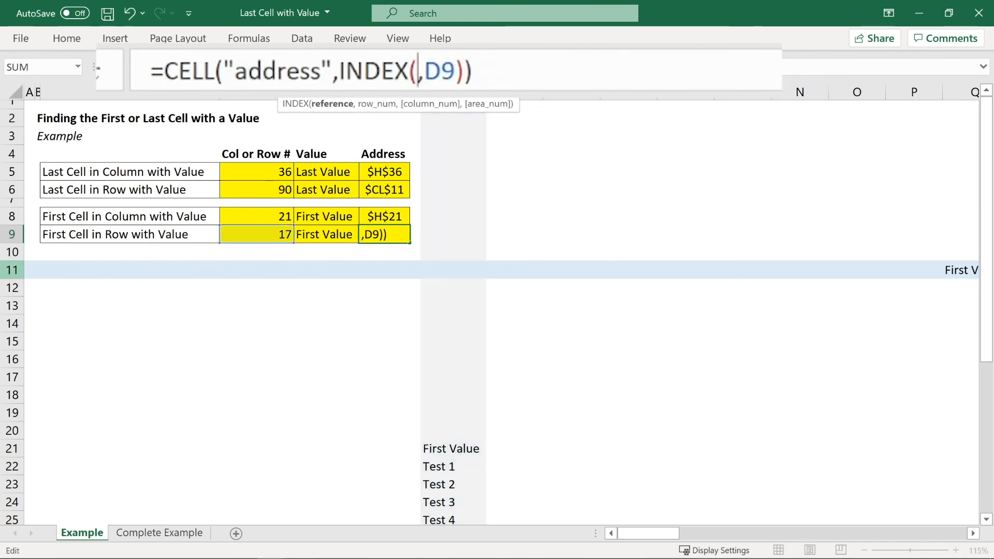
pyautogui.click(9, 270)
pyautogui.press('Return')
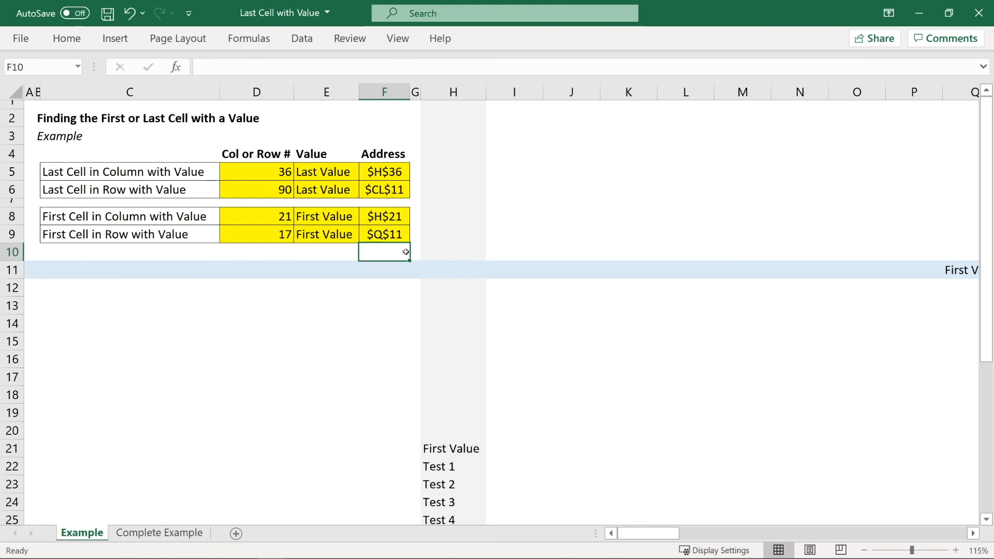